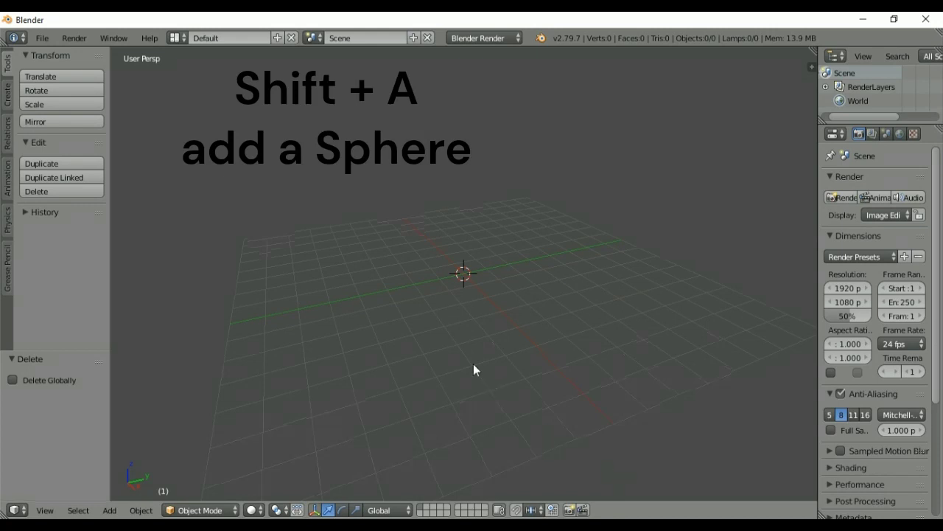
# Add a UV sphere (32 segments, 16 rings) at the scene centre and zoom in on it
pyautogui.hotkey('shift', 'a')
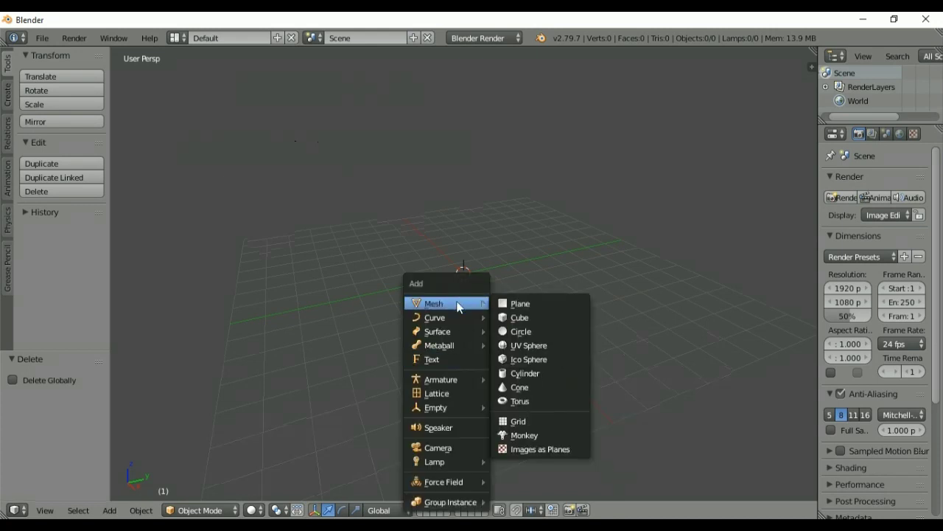
pyautogui.click(511, 345)
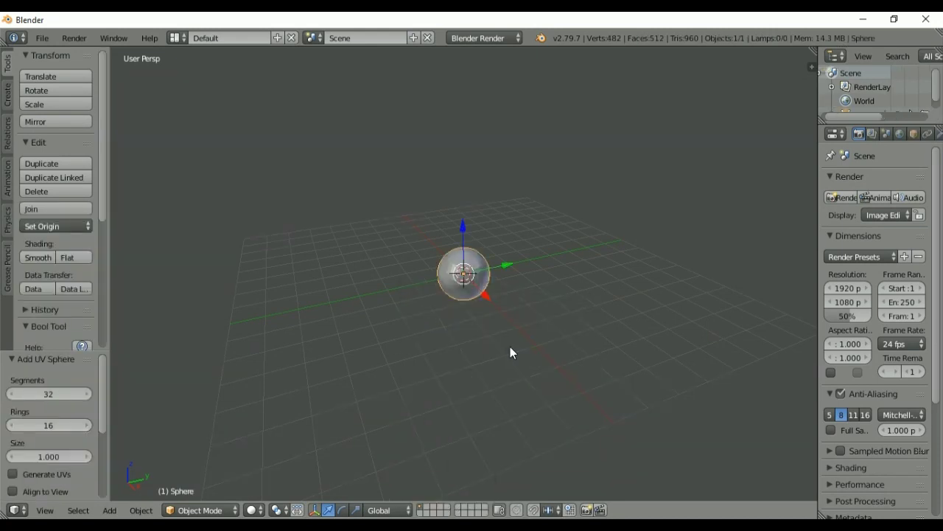
pyautogui.scroll(8, 510, 346)
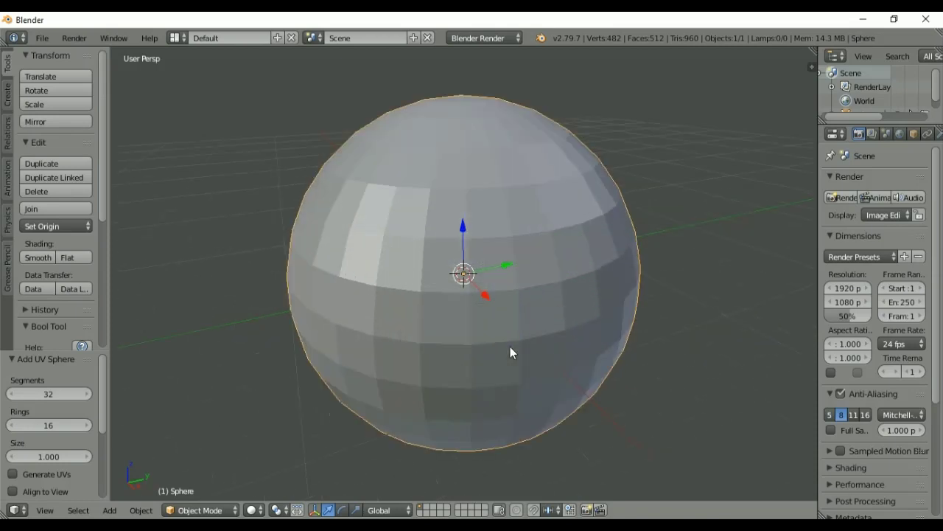
# Subdivide the whole sphere mesh once in Edit Mode
pyautogui.press('Tab')
pyautogui.press('w')
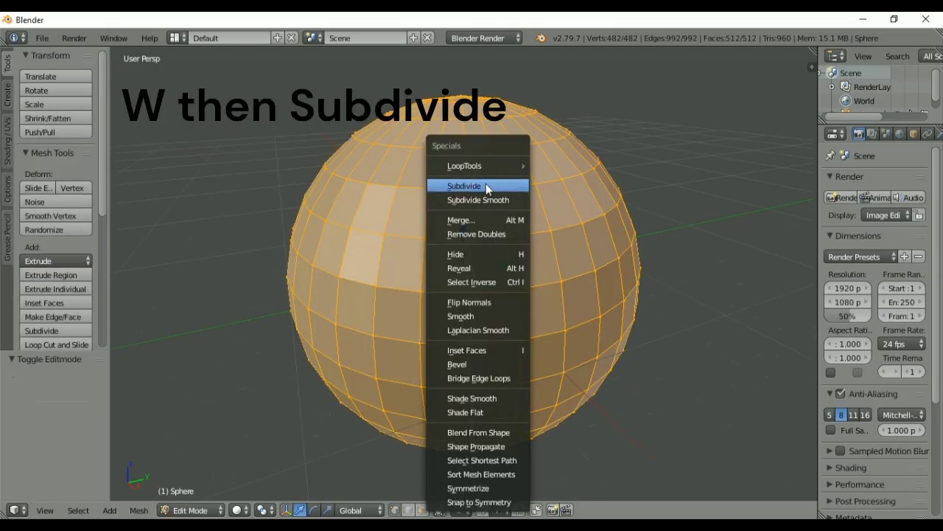
pyautogui.click(486, 185)
# In top orthographic view, box-deselect the faces around the sphere's poles
pyautogui.press('KP_7')
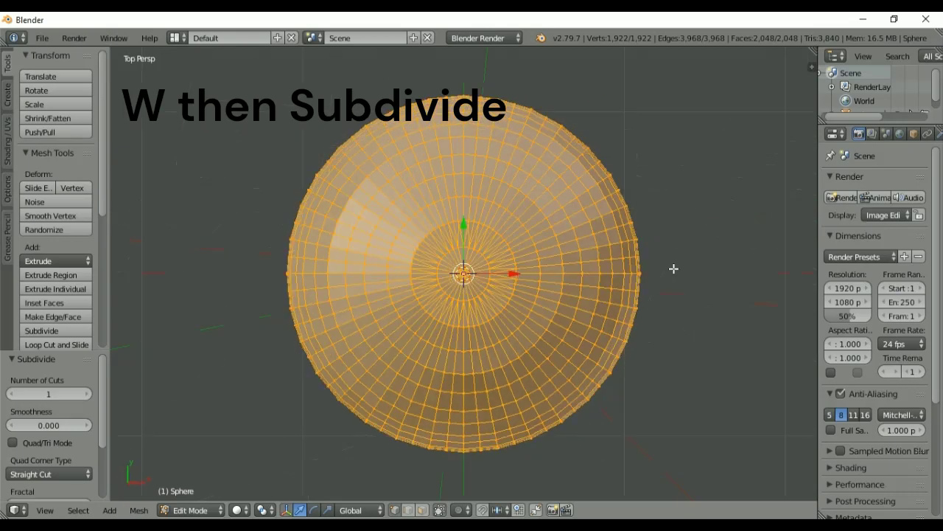
pyautogui.press('KP_5')
pyautogui.scroll(-1, 560, 292)
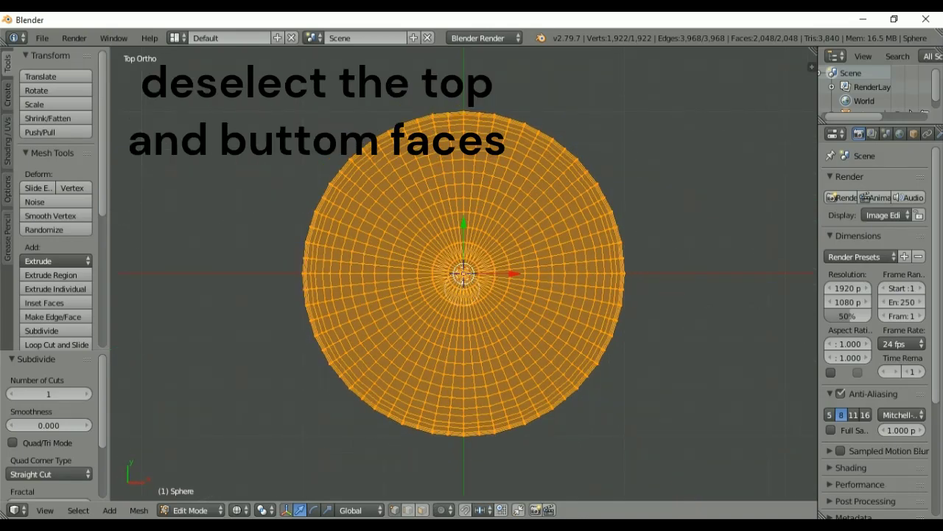
pyautogui.moveTo(463, 275); pyautogui.dragTo(472, 279, button='middle')
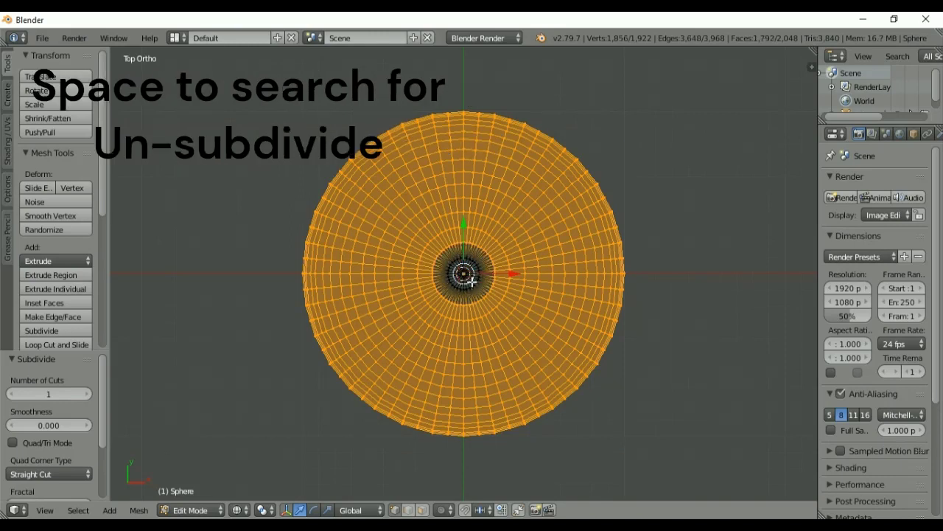
# Un-Subdivide the selected faces with 1 iteration, leaving a diagonal diamond wireframe
pyautogui.press('KP_1')
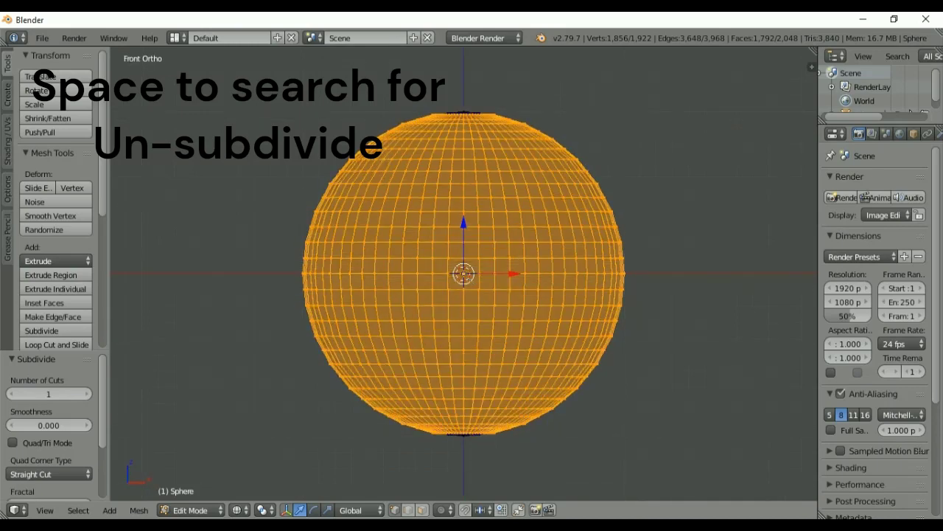
pyautogui.press('w')
pyautogui.press('space')
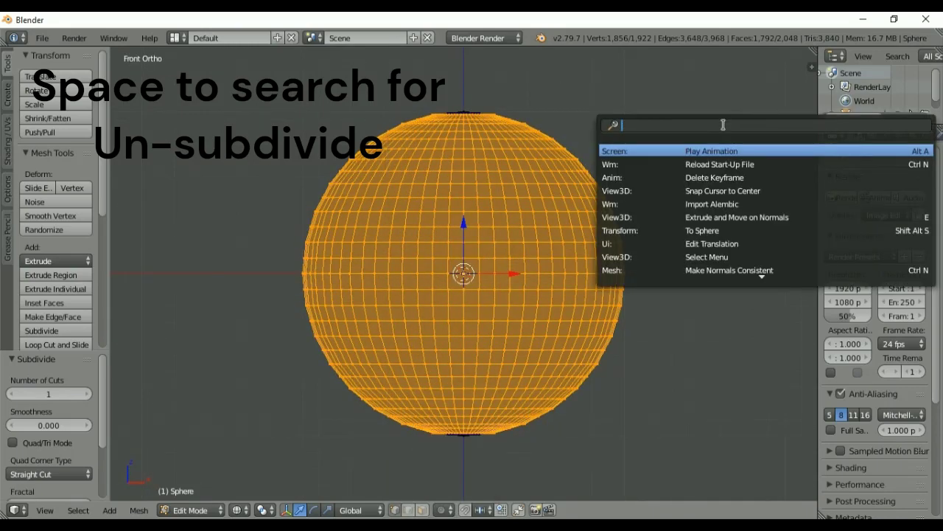
pyautogui.write('un')
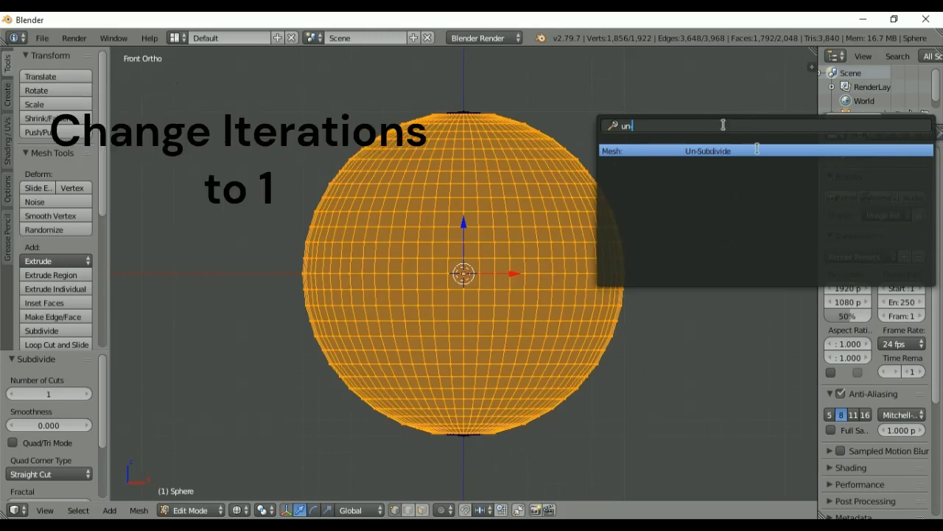
pyautogui.click(758, 150)
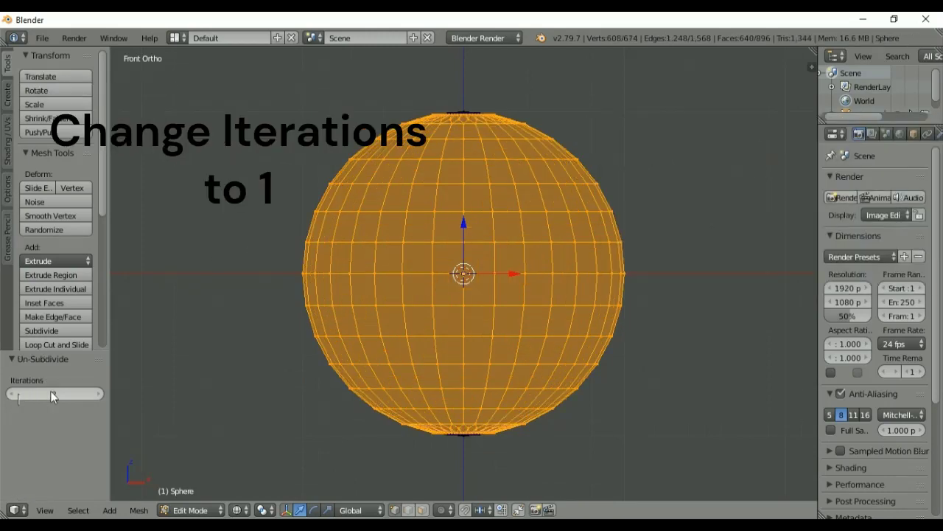
pyautogui.click(12, 394)
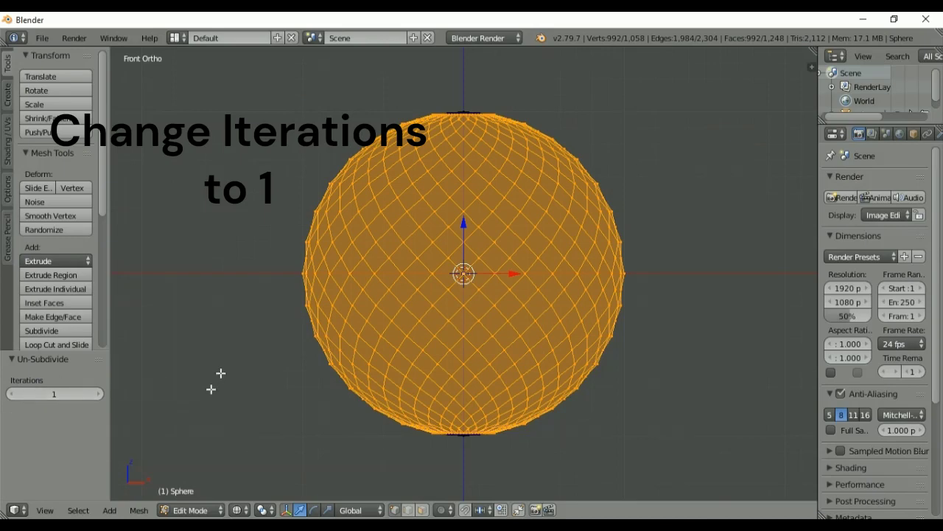
pyautogui.press('t')
pyautogui.moveTo(542, 289)
pyautogui.mouseDown(button='middle')
pyautogui.moveTo(503, 314)
pyautogui.moveTo(514, 384)
pyautogui.moveTo(543, 326)
pyautogui.mouseUp(button='middle')
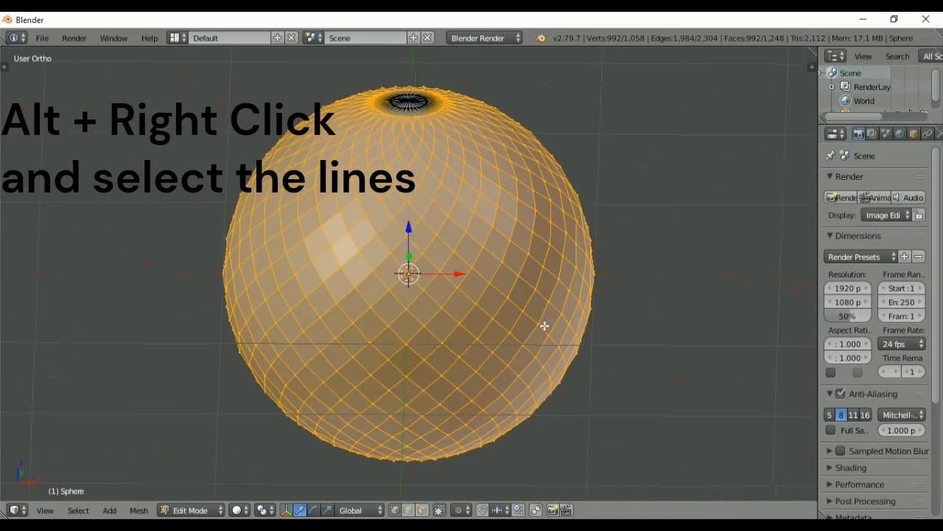
# In face select mode, select the first alternating diagonal face loops on the sphere's right side
pyautogui.click(422, 510)
pyautogui.keyDown('alt'); pyautogui.rightClick(427, 260); pyautogui.keyUp('alt')
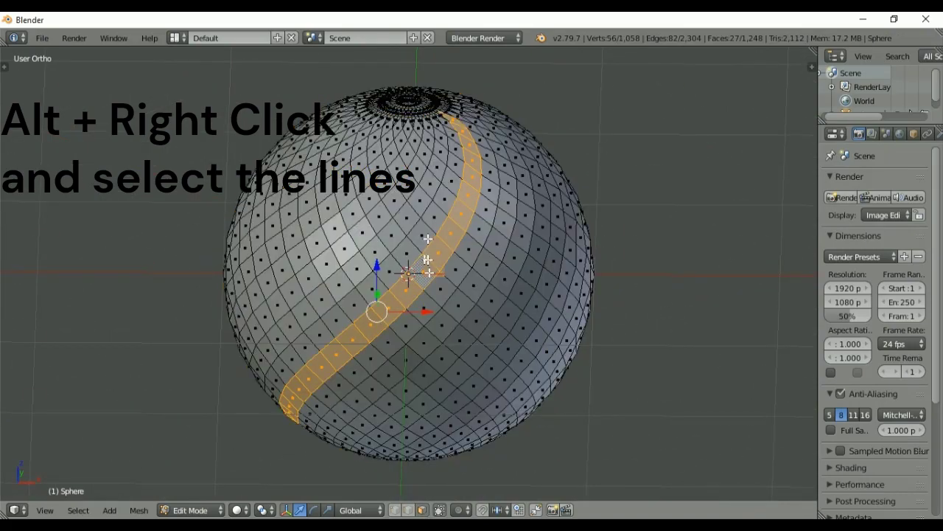
pyautogui.press('KP_7')
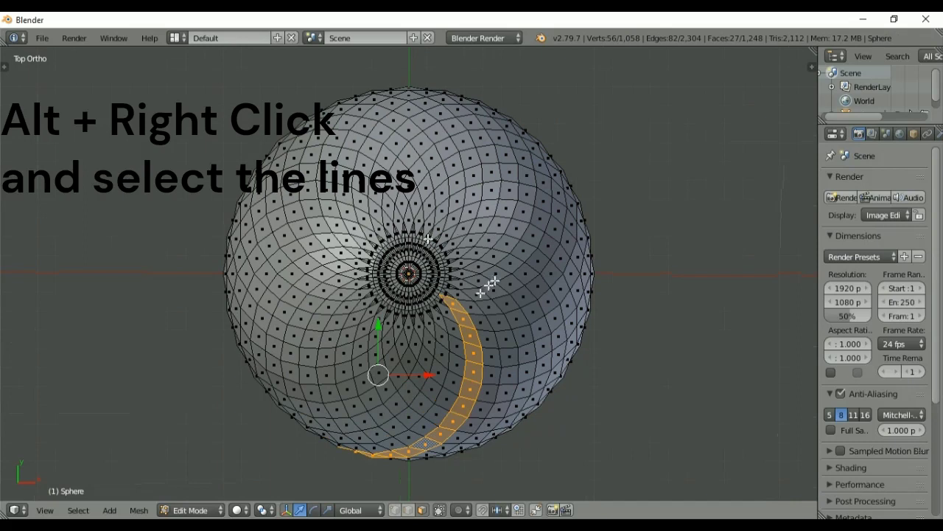
pyautogui.keyDown('alt'); pyautogui.keyDown('shift'); pyautogui.rightClick(473, 291); pyautogui.keyUp('shift'); pyautogui.keyUp('alt')
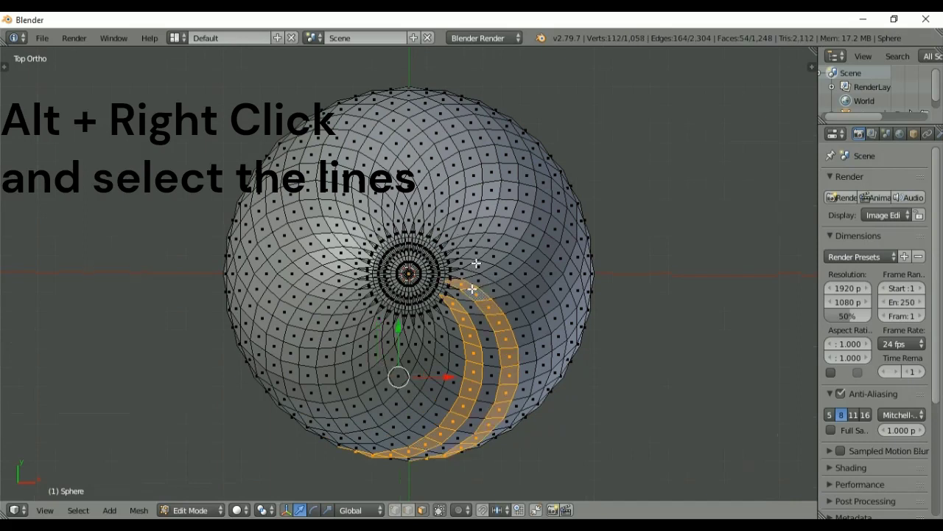
pyautogui.keyDown('alt'); pyautogui.keyDown('shift'); pyautogui.rightClick(476, 264); pyautogui.keyUp('shift'); pyautogui.keyUp('alt')
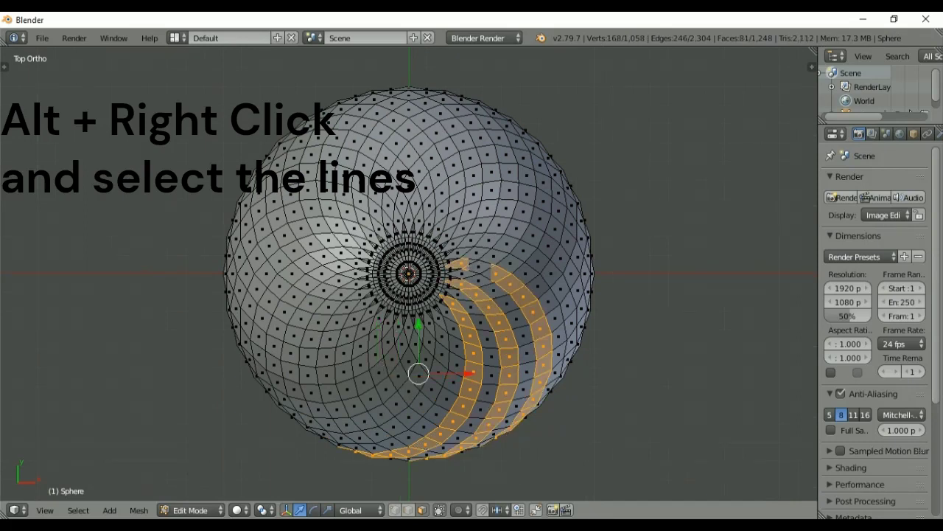
pyautogui.keyDown('alt'); pyautogui.keyDown('shift'); pyautogui.rightClick(485, 246); pyautogui.keyUp('shift'); pyautogui.keyUp('alt')
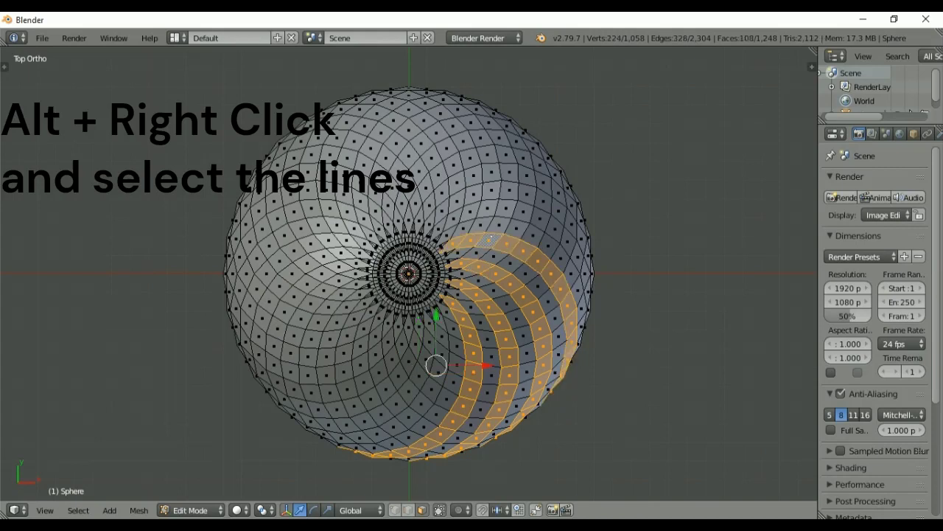
pyautogui.keyDown('alt'); pyautogui.keyDown('shift'); pyautogui.rightClick(494, 205); pyautogui.keyUp('shift'); pyautogui.keyUp('alt')
pyautogui.keyDown('alt'); pyautogui.keyDown('shift'); pyautogui.rightClick(475, 177); pyautogui.keyUp('shift'); pyautogui.keyUp('alt')
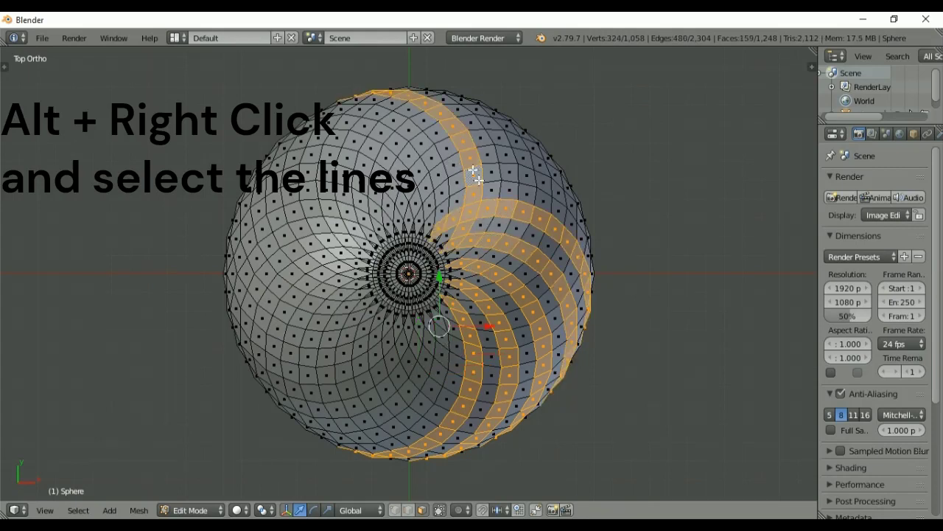
pyautogui.keyDown('alt'); pyautogui.keyDown('shift'); pyautogui.rightClick(479, 180); pyautogui.keyUp('shift'); pyautogui.keyUp('alt')
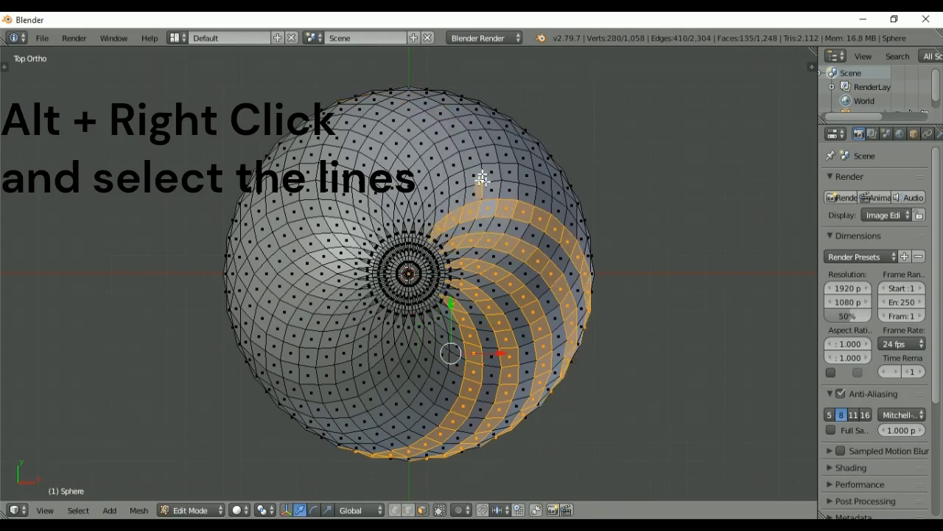
pyautogui.keyDown('alt'); pyautogui.keyDown('shift'); pyautogui.rightClick(480, 178); pyautogui.keyUp('shift'); pyautogui.keyUp('alt')
# Add alternating face loops around the top, left and bottom, completing a 432-face striped selection
pyautogui.keyDown('alt'); pyautogui.keyDown('shift'); pyautogui.rightClick(453, 148); pyautogui.keyUp('shift'); pyautogui.keyUp('alt')
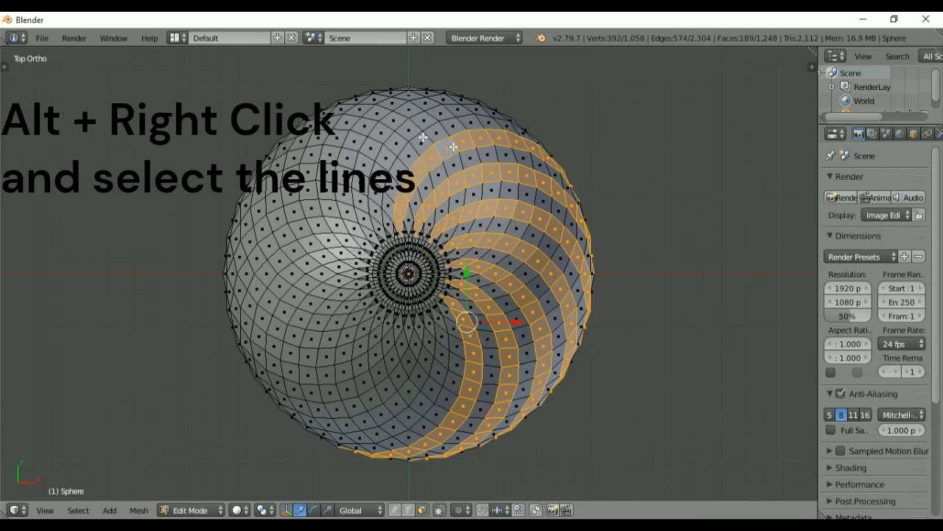
pyautogui.keyDown('alt'); pyautogui.keyDown('shift'); pyautogui.rightClick(421, 131); pyautogui.keyUp('shift'); pyautogui.keyUp('alt')
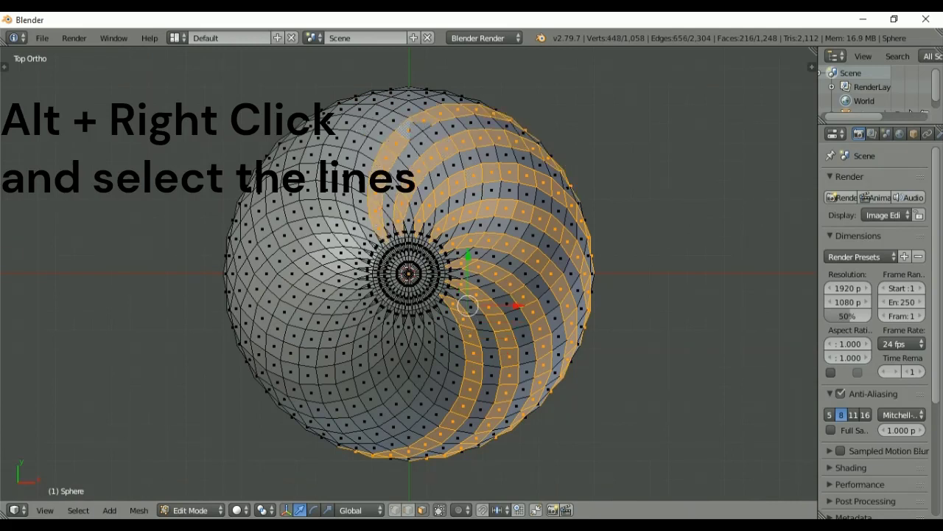
pyautogui.keyDown('alt'); pyautogui.keyDown('shift'); pyautogui.rightClick(360, 130); pyautogui.keyUp('shift'); pyautogui.keyUp('alt')
pyautogui.keyDown('alt'); pyautogui.keyDown('shift'); pyautogui.rightClick(309, 167); pyautogui.keyUp('shift'); pyautogui.keyUp('alt')
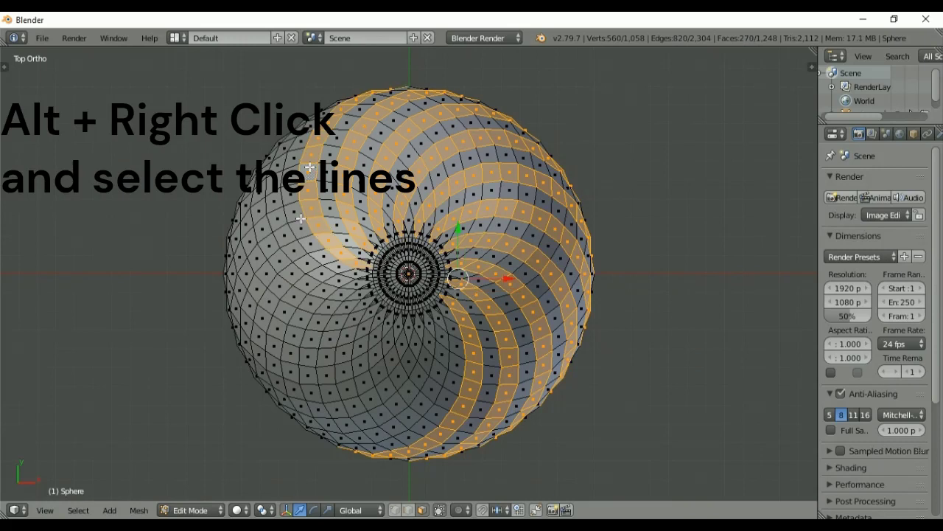
pyautogui.keyDown('alt'); pyautogui.keyDown('shift'); pyautogui.rightClick(281, 227); pyautogui.keyUp('shift'); pyautogui.keyUp('alt')
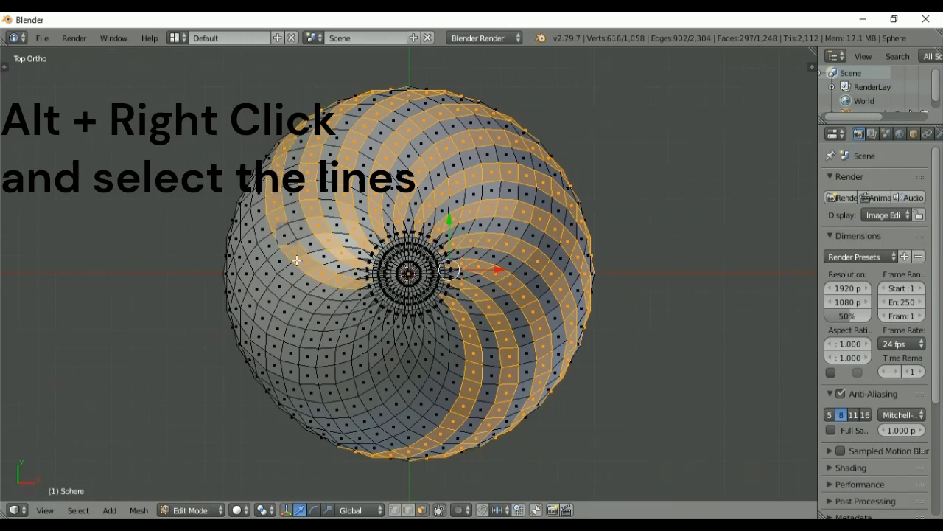
pyautogui.keyDown('alt'); pyautogui.keyDown('shift'); pyautogui.rightClick(299, 300); pyautogui.keyUp('shift'); pyautogui.keyUp('alt')
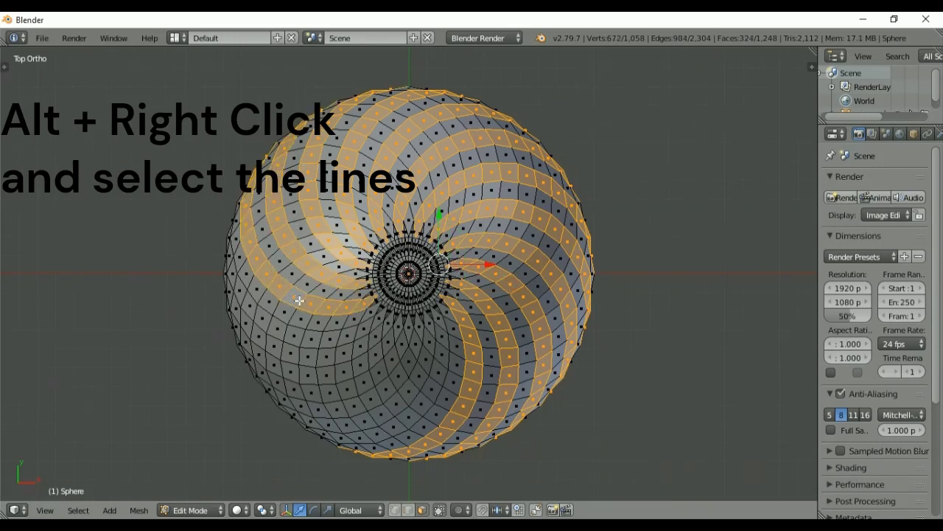
pyautogui.keyDown('alt'); pyautogui.keyDown('shift'); pyautogui.rightClick(319, 338); pyautogui.keyUp('shift'); pyautogui.keyUp('alt')
pyautogui.keyDown('alt'); pyautogui.keyDown('shift'); pyautogui.rightClick(353, 369); pyautogui.keyUp('shift'); pyautogui.keyUp('alt')
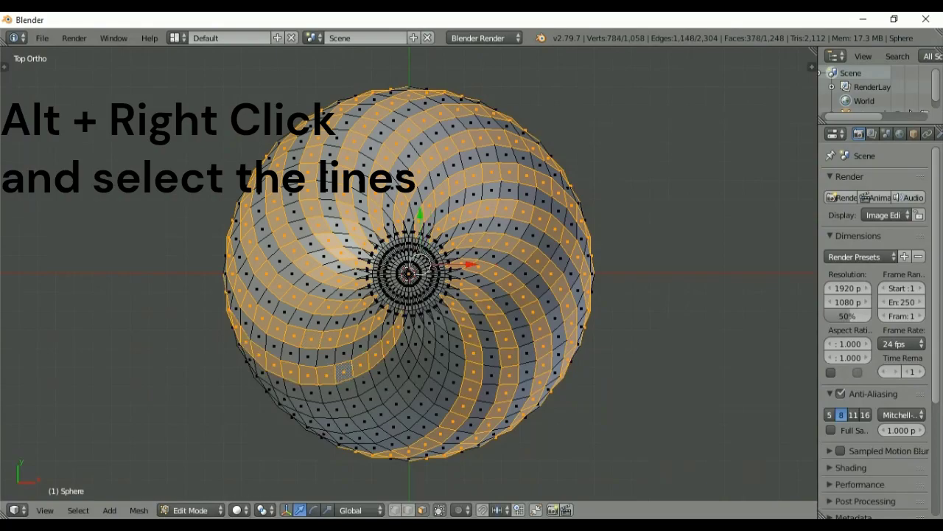
pyautogui.keyDown('alt'); pyautogui.keyDown('shift'); pyautogui.rightClick(391, 386); pyautogui.keyUp('shift'); pyautogui.keyUp('alt')
pyautogui.keyDown('alt'); pyautogui.keyDown('shift'); pyautogui.rightClick(435, 382); pyautogui.keyUp('shift'); pyautogui.keyUp('alt')
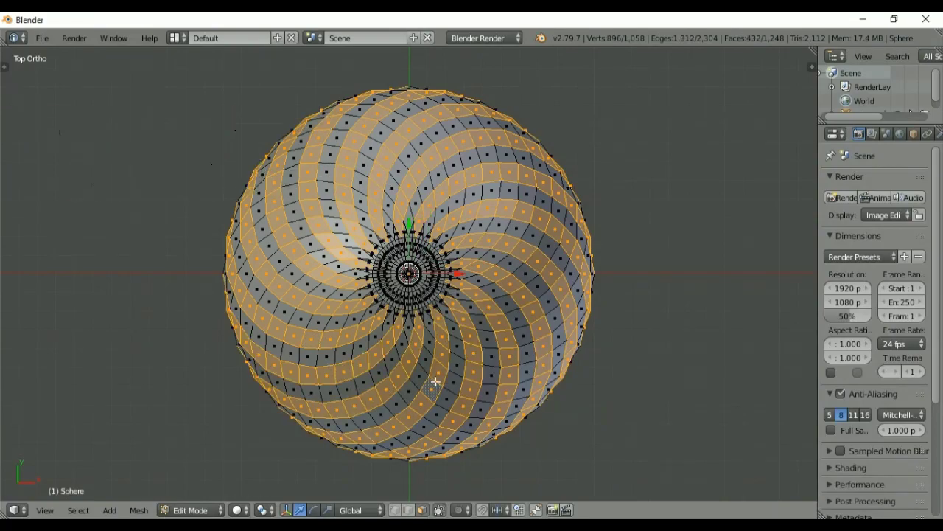
pyautogui.moveTo(435, 382)
pyautogui.mouseDown(button='middle')
pyautogui.moveTo(449, 326)
pyautogui.moveTo(632, 194)
pyautogui.moveTo(639, 288)
pyautogui.moveTo(440, 323)
pyautogui.moveTo(340, 238)
pyautogui.moveTo(543, 213)
pyautogui.mouseUp(button='middle')
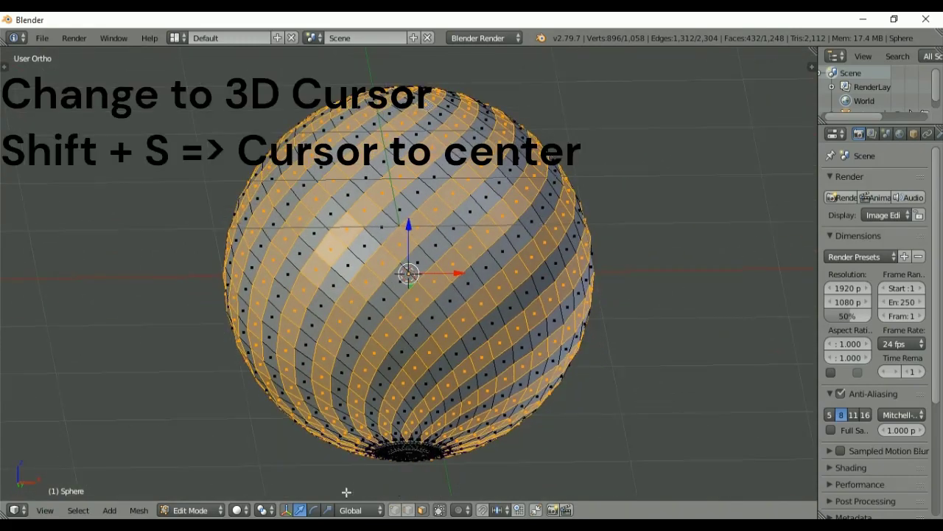
# Make the 3D cursor the transform pivot and snap the cursor to the world centre
pyautogui.click(262, 510)
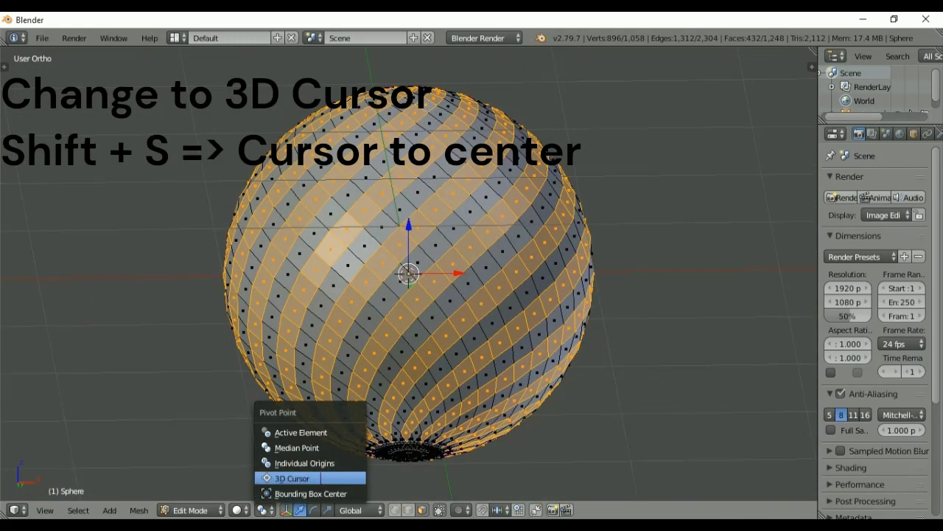
pyautogui.click(313, 478)
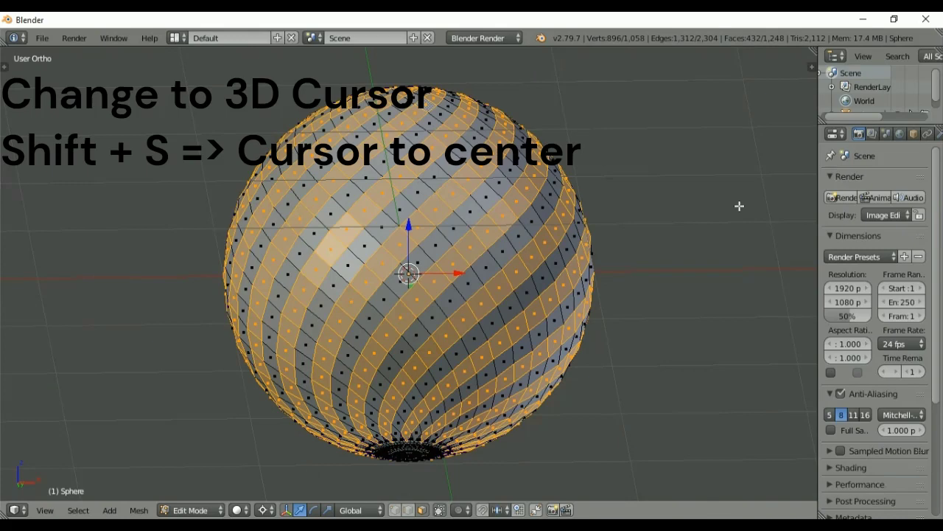
pyautogui.hotkey('shift', 's')
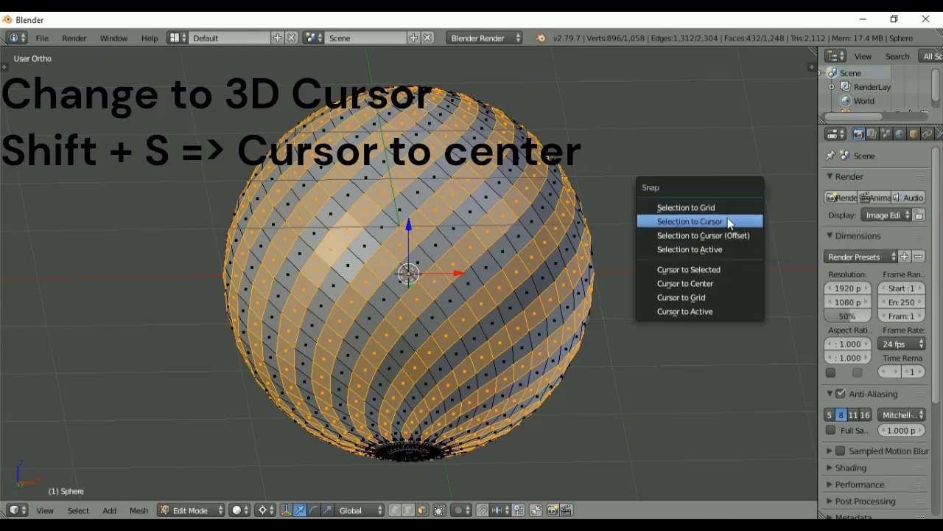
pyautogui.click(718, 282)
# In front orthographic view, start insetting the selected stripe faces
pyautogui.press('KP_1')
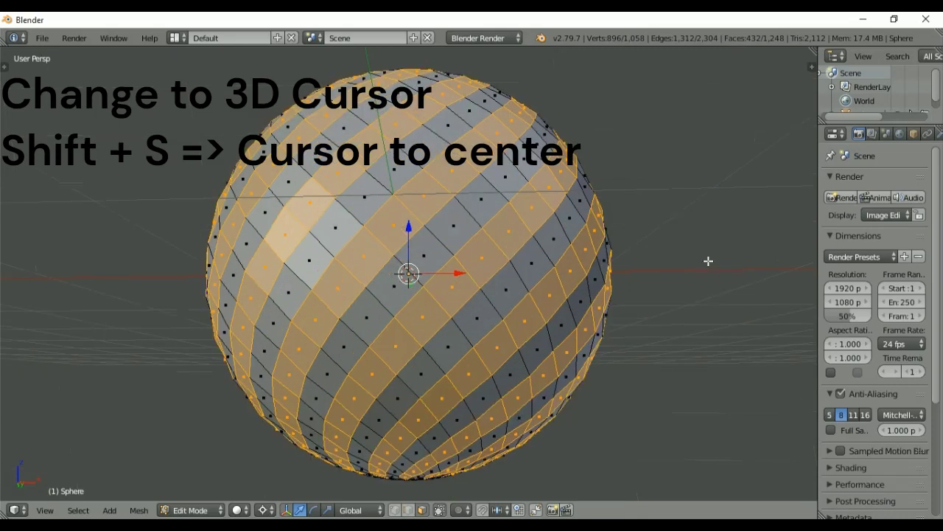
pyautogui.press('KP_5')
pyautogui.press('KP_5')
pyautogui.press('i')
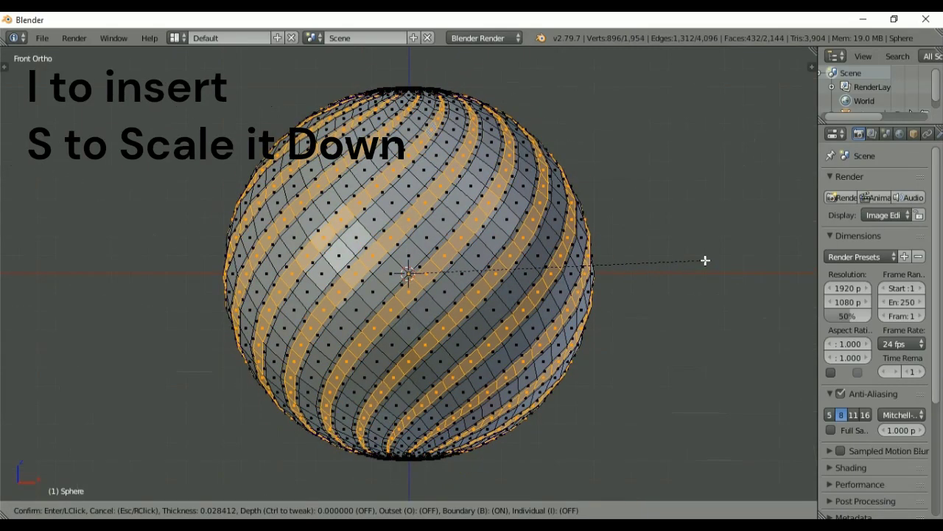
# Confirm the inset and scale the stripe faces inward to 0.9353, returning to Object Mode
pyautogui.click(706, 260)
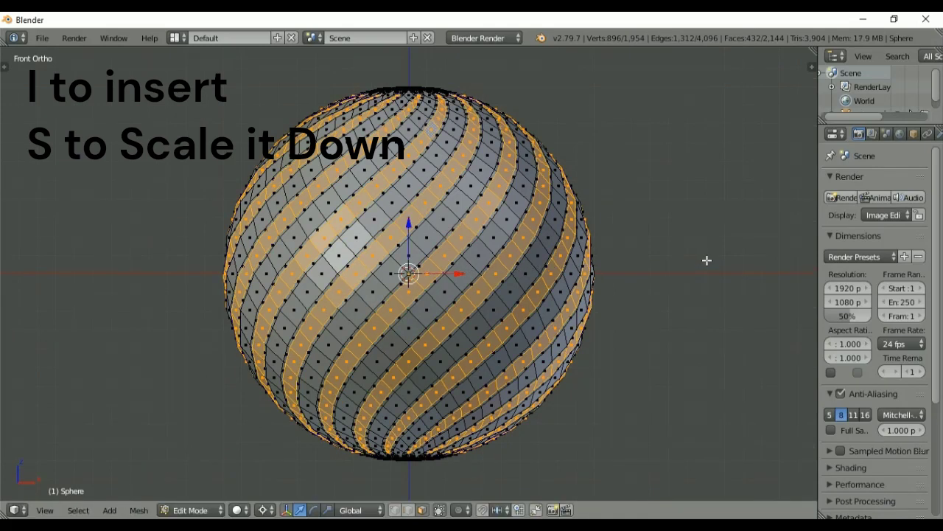
pyautogui.press('s')
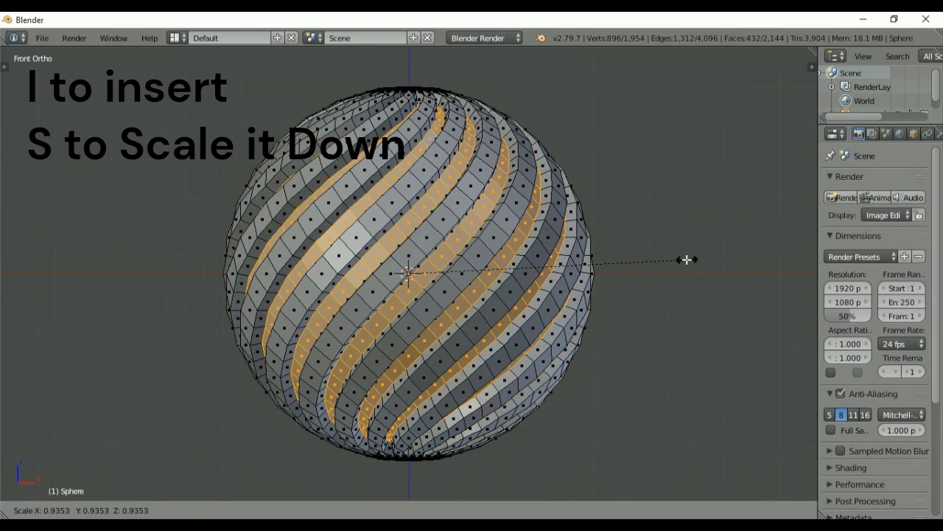
pyautogui.click(683, 260)
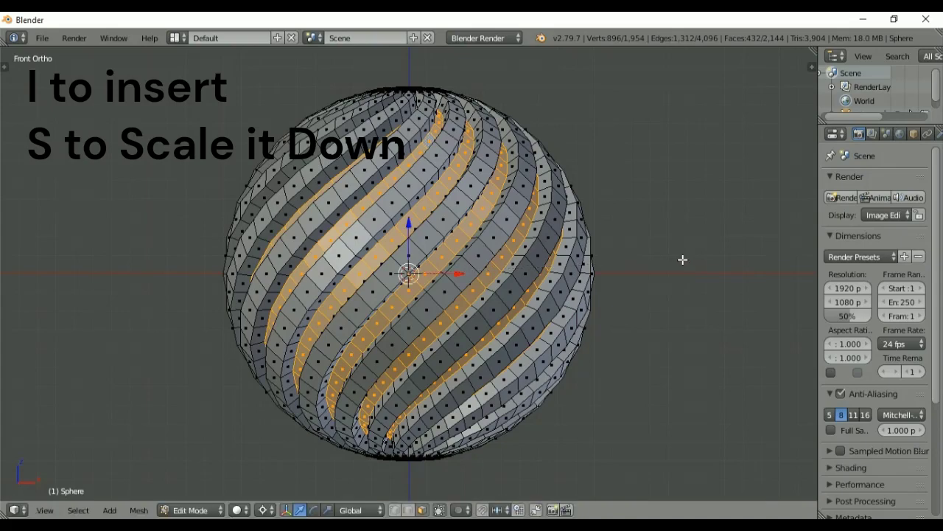
pyautogui.press('Tab')
pyautogui.moveTo(667, 213)
pyautogui.mouseDown(button='middle')
pyautogui.moveTo(669, 338)
pyautogui.moveTo(476, 273)
pyautogui.moveTo(583, 205)
pyautogui.moveTo(605, 227)
pyautogui.moveTo(563, 238)
pyautogui.moveTo(582, 225)
pyautogui.mouseUp(button='middle')
# Switch the render engine to Cycles and create a first sphere material named Ball
pyautogui.click(495, 37)
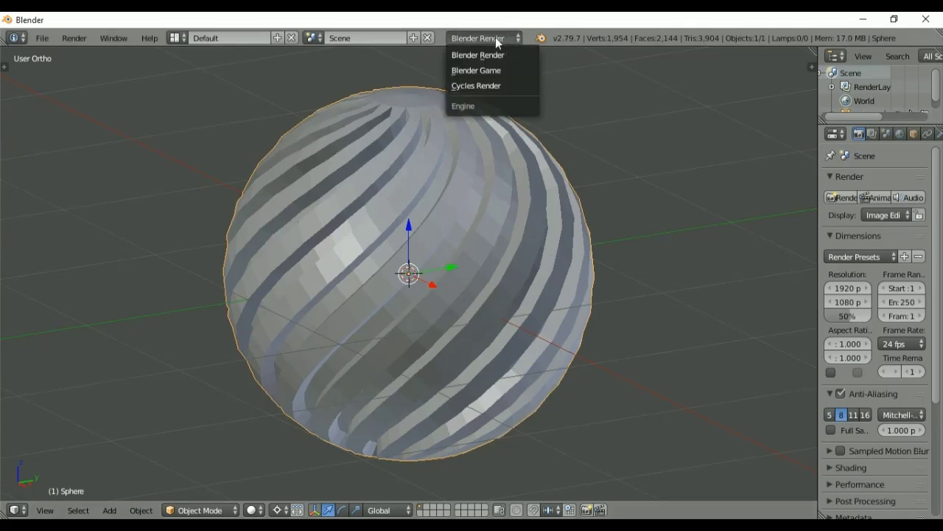
pyautogui.click(495, 85)
pyautogui.moveTo(818, 179); pyautogui.dragTo(702, 181)
pyautogui.click(853, 134)
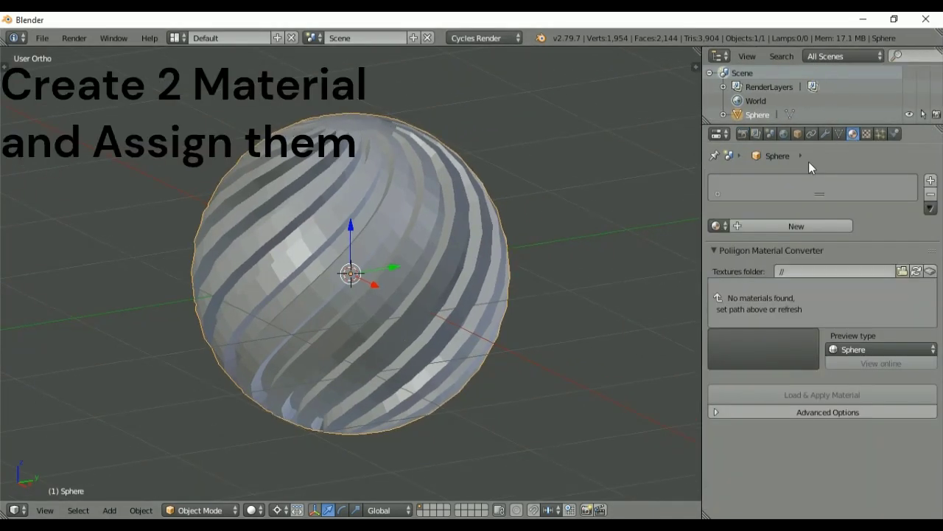
pyautogui.click(737, 225)
pyautogui.doubleClick(772, 186)
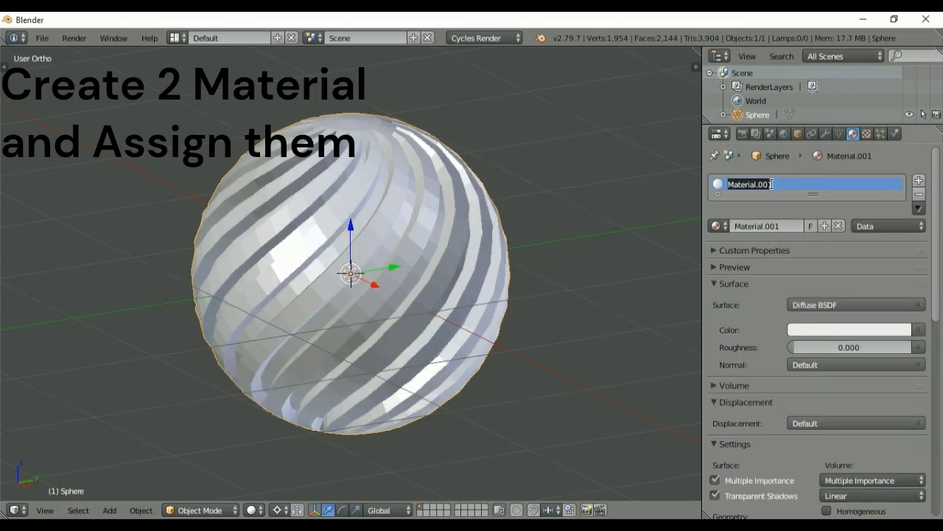
pyautogui.write('Ball')
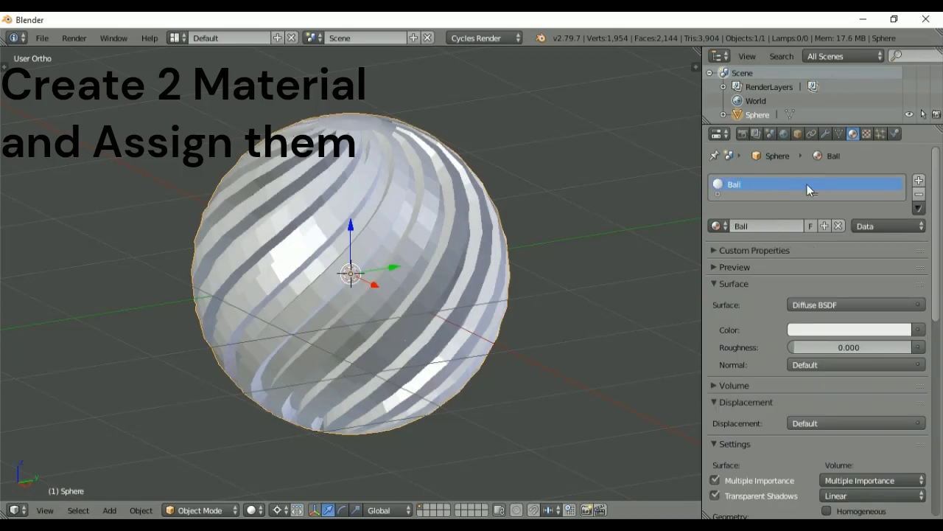
# Add a second material slot with a new material named Light
pyautogui.click(920, 180)
pyautogui.click(772, 258)
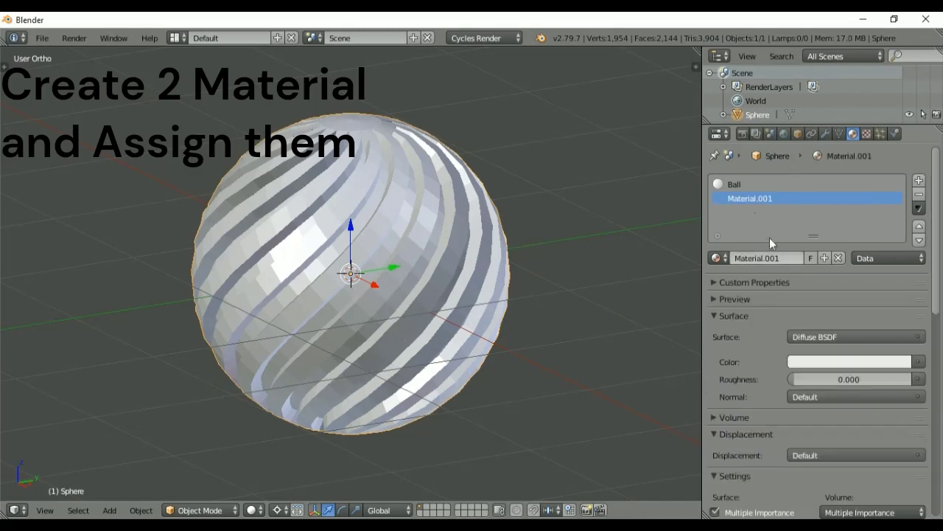
pyautogui.doubleClick(765, 199)
pyautogui.write('Light')
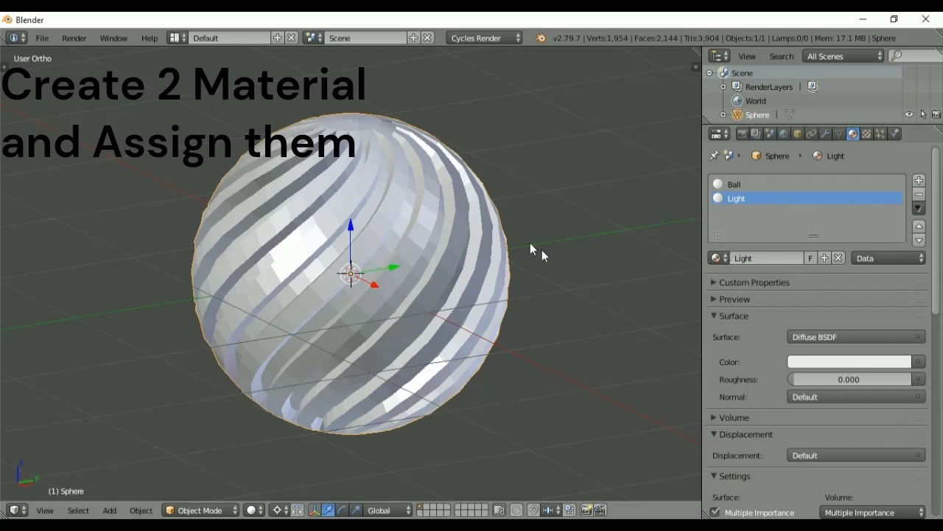
# Assign the Light material to the spiral stripe faces in Edit Mode
pyautogui.press('Tab')
pyautogui.press('a')
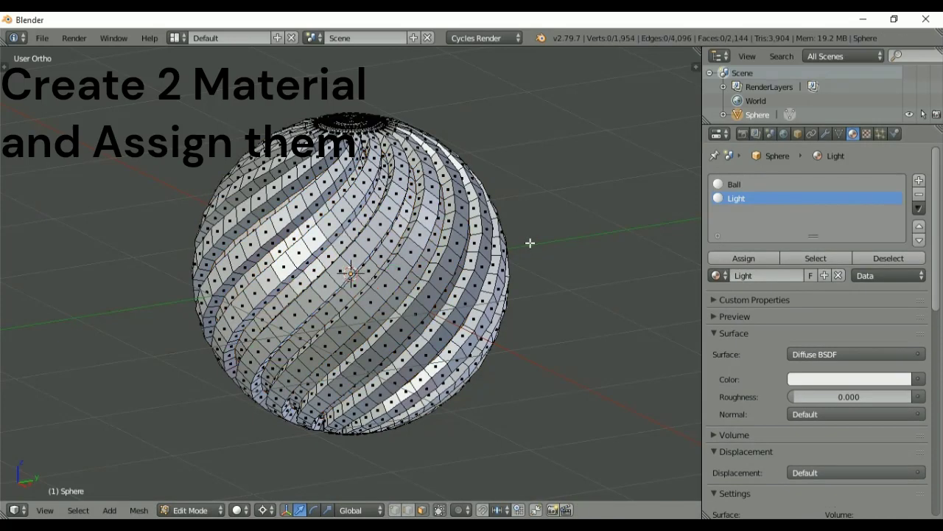
pyautogui.hotkey('ctrl', 'z')
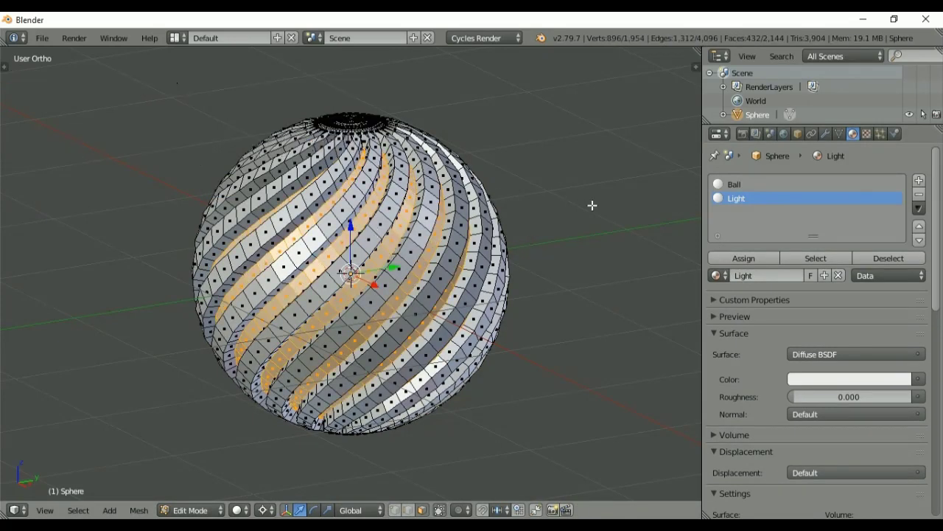
pyautogui.click(748, 257)
pyautogui.press('Tab')
pyautogui.press('KP_1')
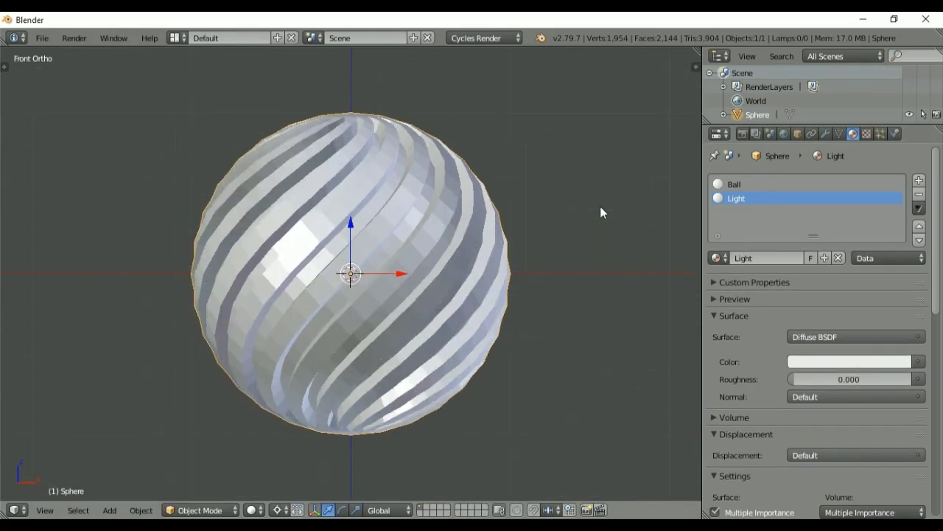
# Add a Subdivision Surface modifier with viewport level 2
pyautogui.click(827, 135)
pyautogui.click(823, 185)
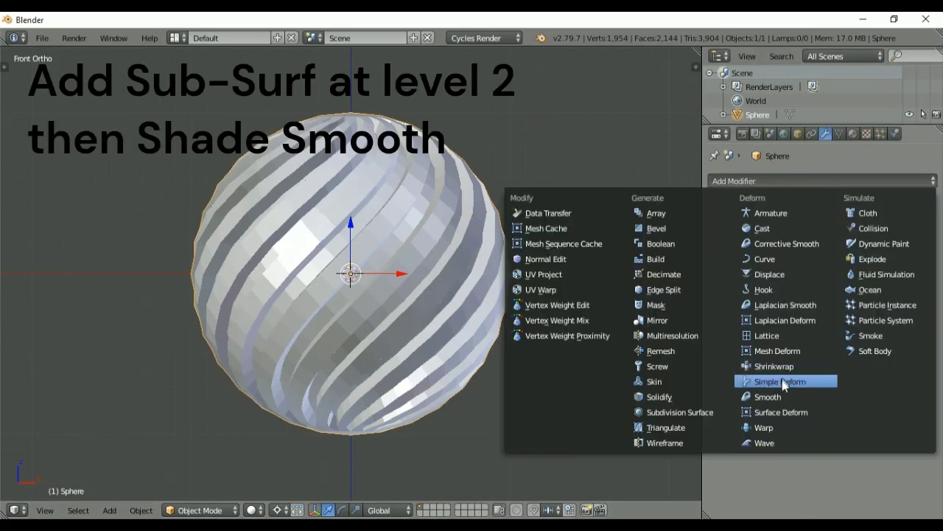
pyautogui.click(673, 411)
pyautogui.click(814, 273)
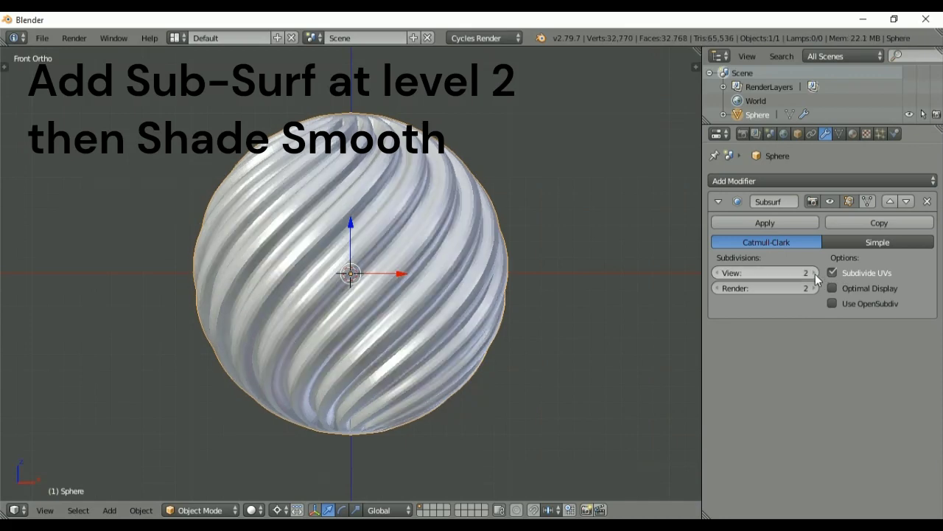
# Apply smooth shading to the sphere and orbit to view the rounded grooves
pyautogui.press('t')
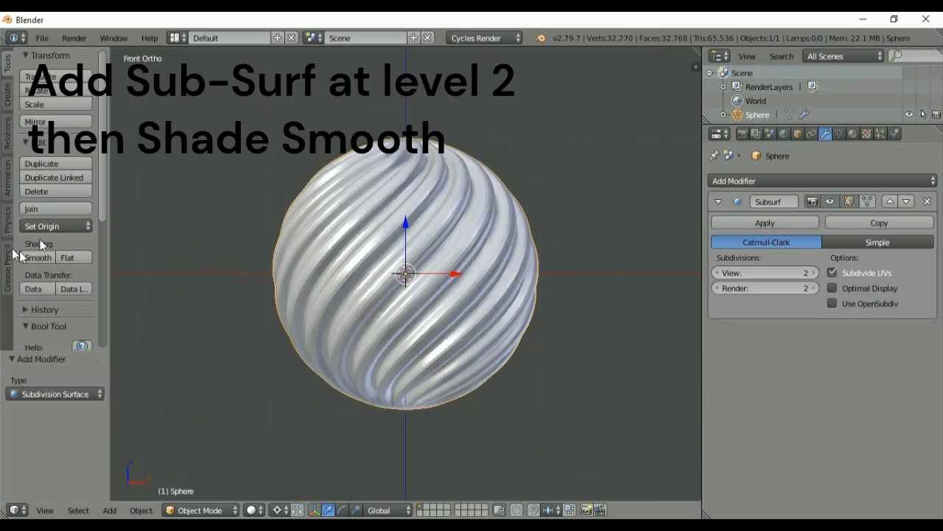
pyautogui.click(33, 257)
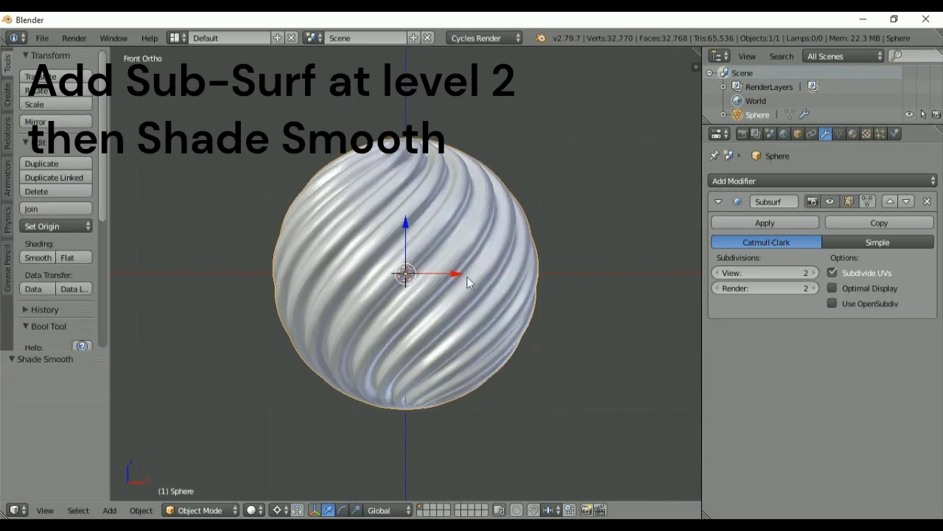
pyautogui.press('t')
pyautogui.moveTo(507, 249)
pyautogui.mouseDown(button='middle')
pyautogui.moveTo(573, 246)
pyautogui.moveTo(533, 373)
pyautogui.moveTo(556, 319)
pyautogui.mouseUp(button='middle')
pyautogui.press('KP_8')
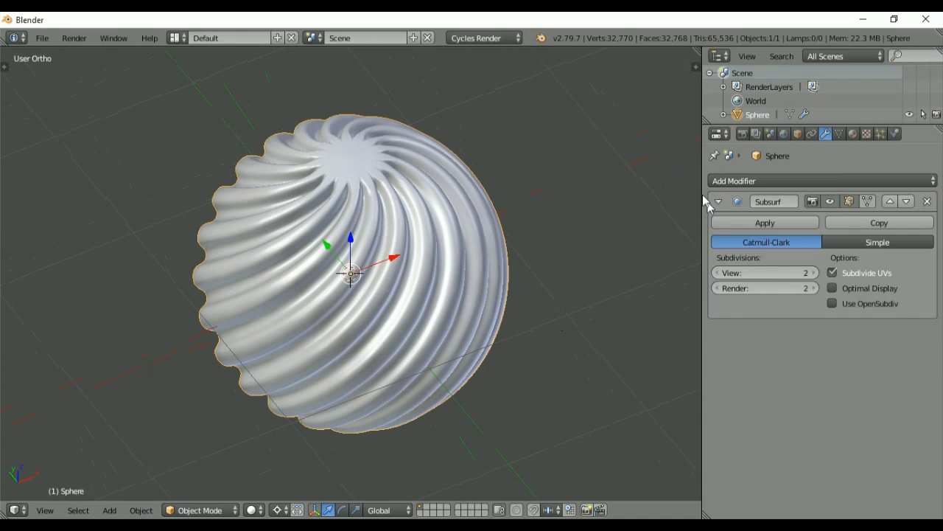
# Make the Ball material a Glossy BSDF with roughness 0.450
pyautogui.moveTo(703, 198); pyautogui.dragTo(746, 196)
pyautogui.click(897, 133)
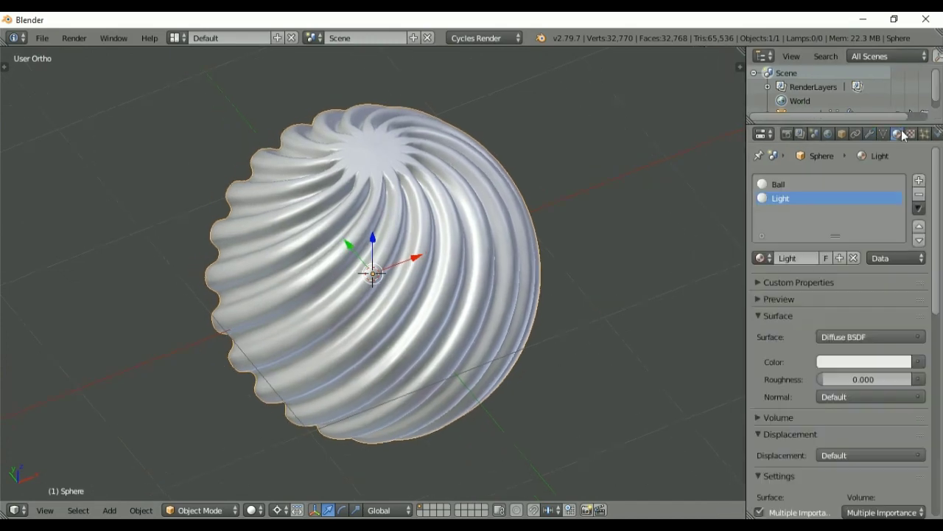
pyautogui.click(783, 186)
pyautogui.click(869, 331)
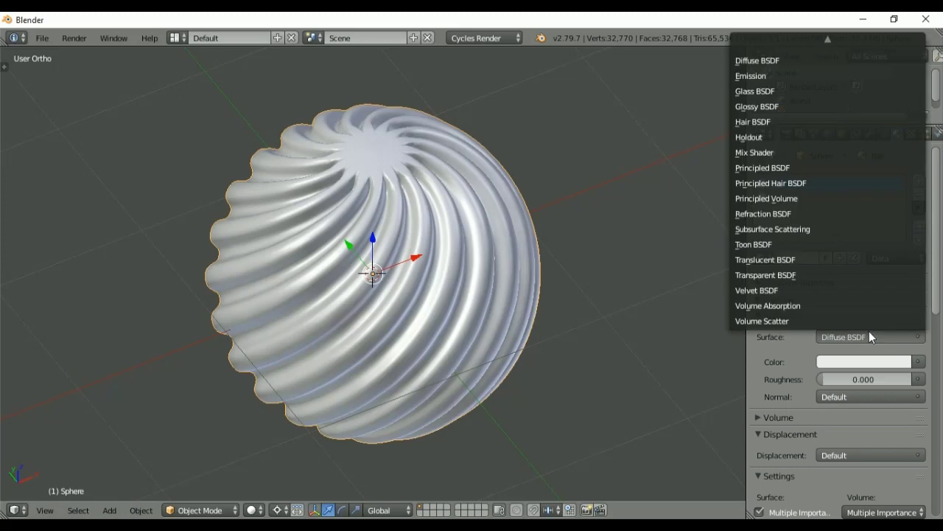
pyautogui.click(779, 105)
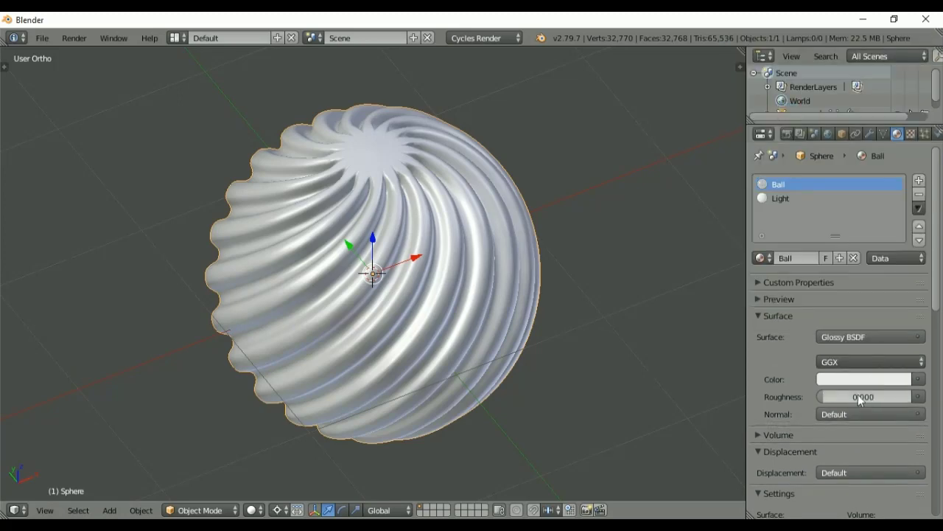
pyautogui.moveTo(868, 398); pyautogui.dragTo(857, 400)
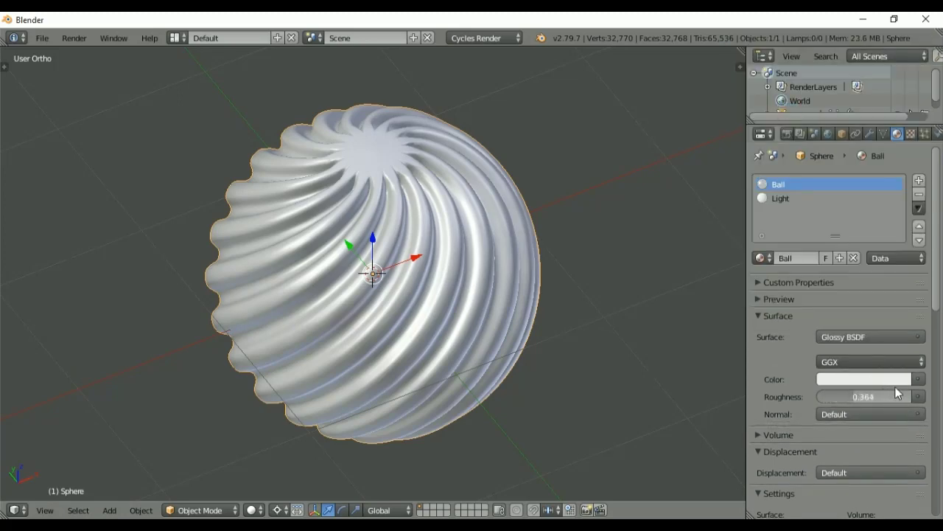
pyautogui.click(857, 400)
pyautogui.press('BackSpace')
pyautogui.write('.45')
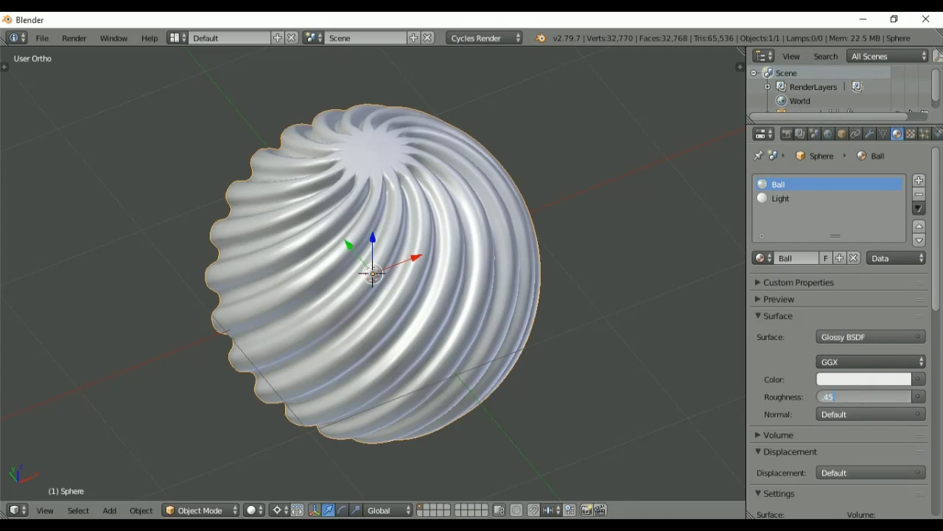
pyautogui.press('Return')
# Give the Ball material a near-black bluish colour and show its preview
pyautogui.click(869, 378)
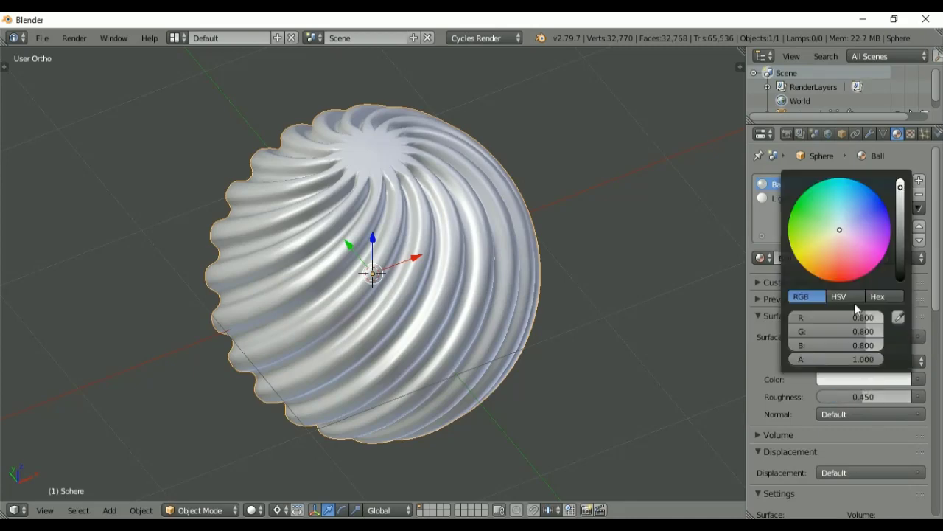
pyautogui.click(901, 261)
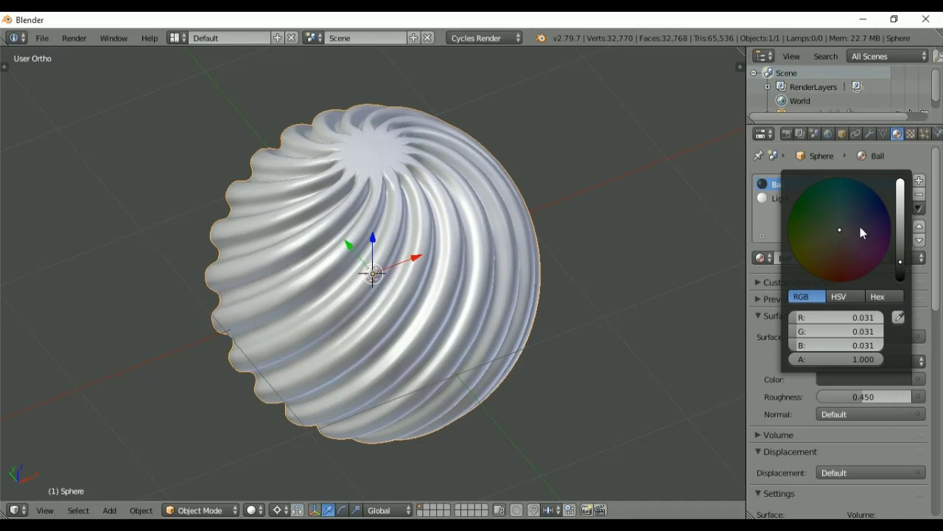
pyautogui.moveTo(847, 222); pyautogui.dragTo(851, 222)
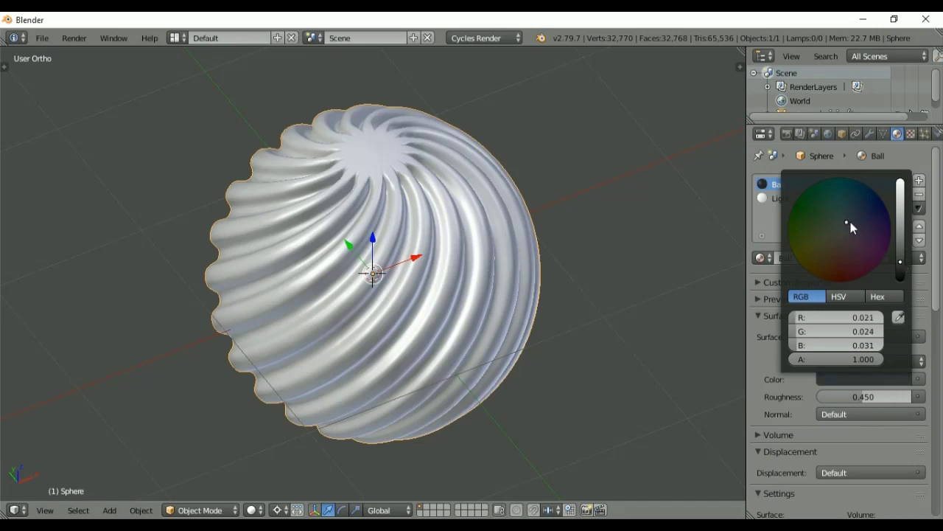
pyautogui.click(900, 270)
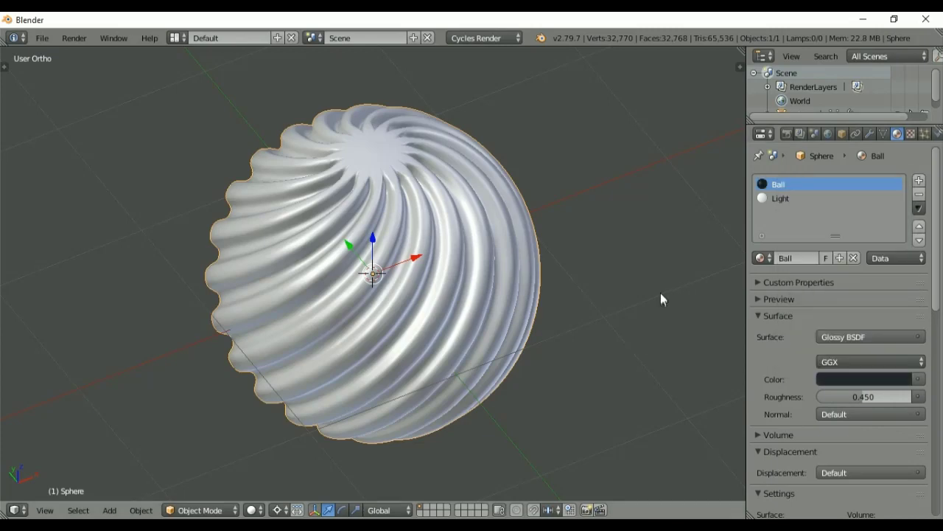
pyautogui.click(758, 296)
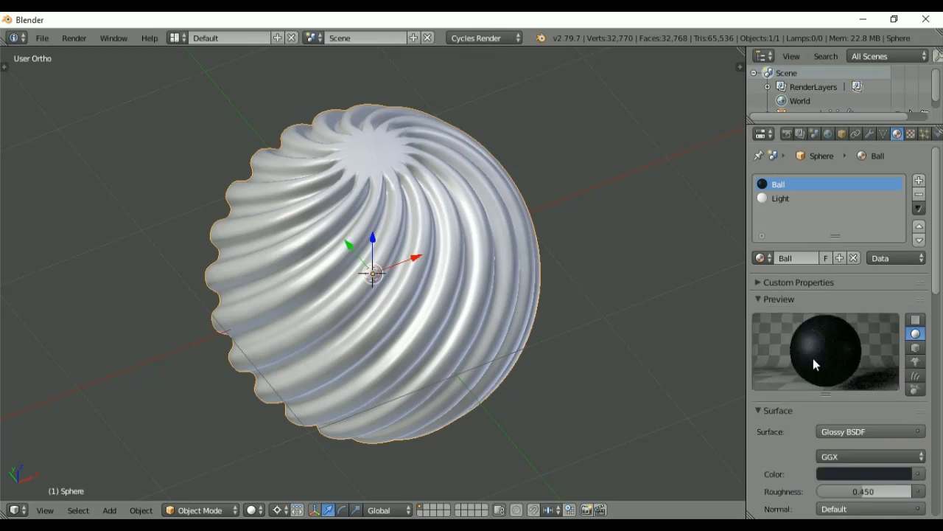
pyautogui.click(774, 199)
# Change the Light material's surface to Emission and view the scene with Rendered shading
pyautogui.scroll(-4, 884, 312)
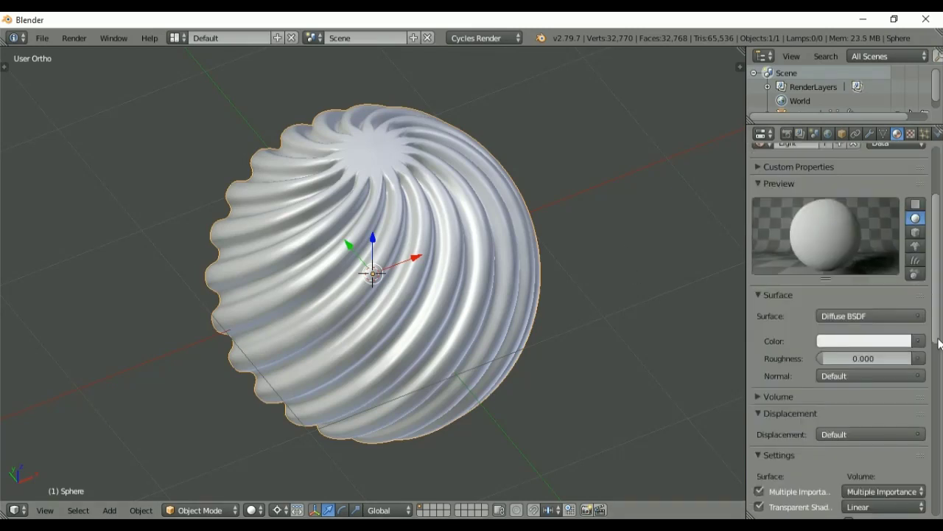
pyautogui.click(885, 315)
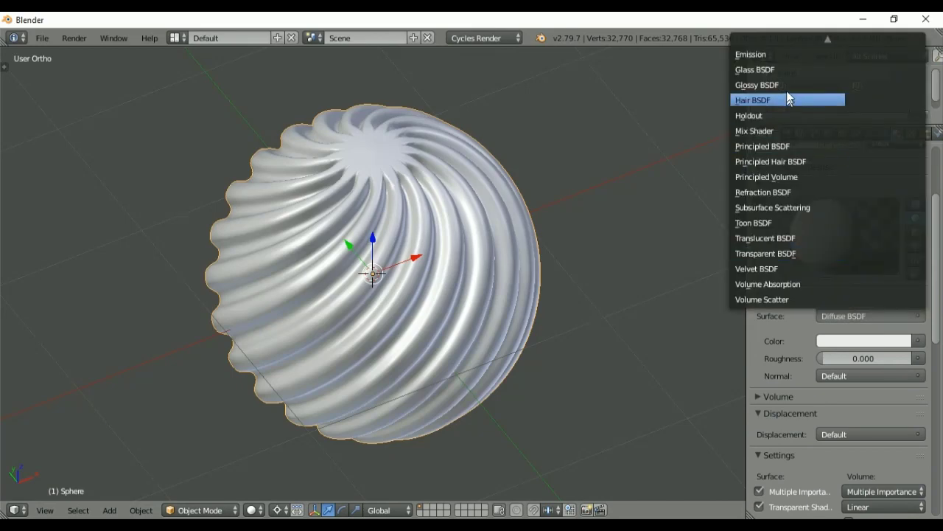
pyautogui.click(785, 55)
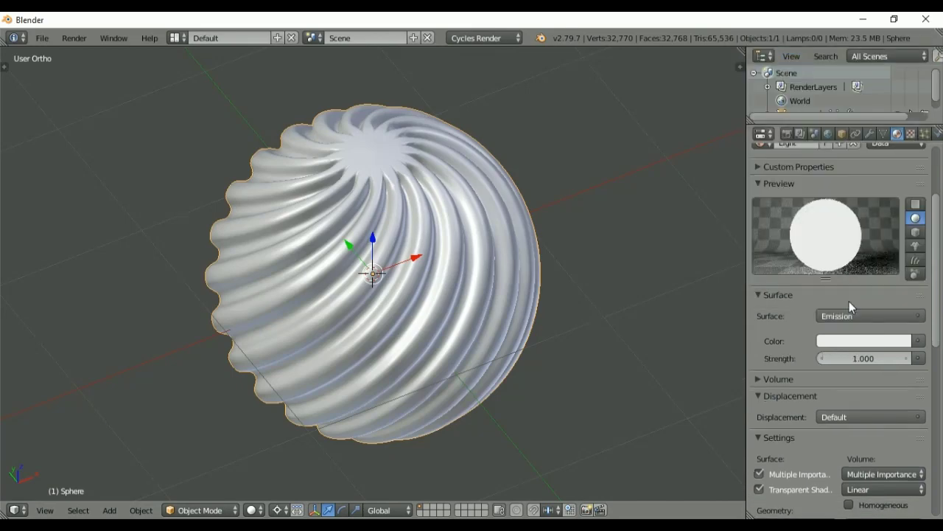
pyautogui.hotkey('shift', 'z')
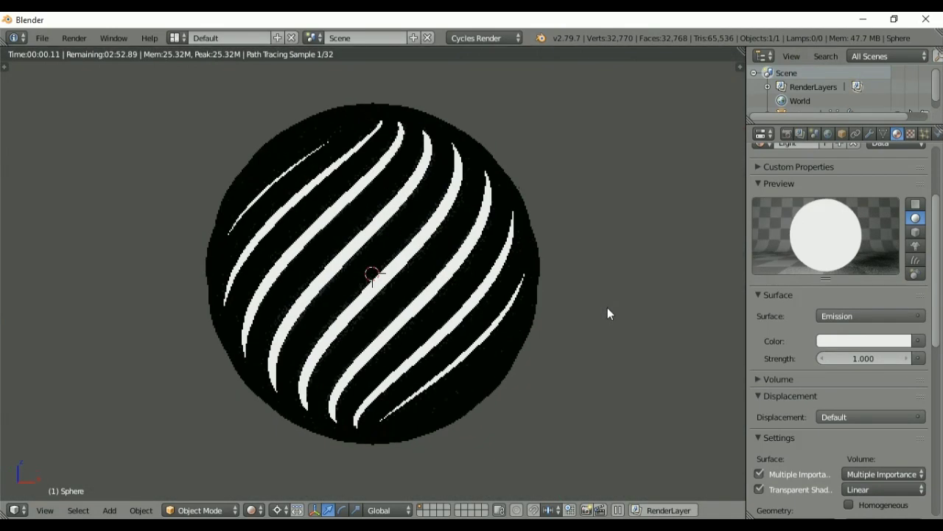
# Raise the Light material's emission strength from 1 to 3
pyautogui.moveTo(620, 340); pyautogui.dragTo(628, 359, button='middle')
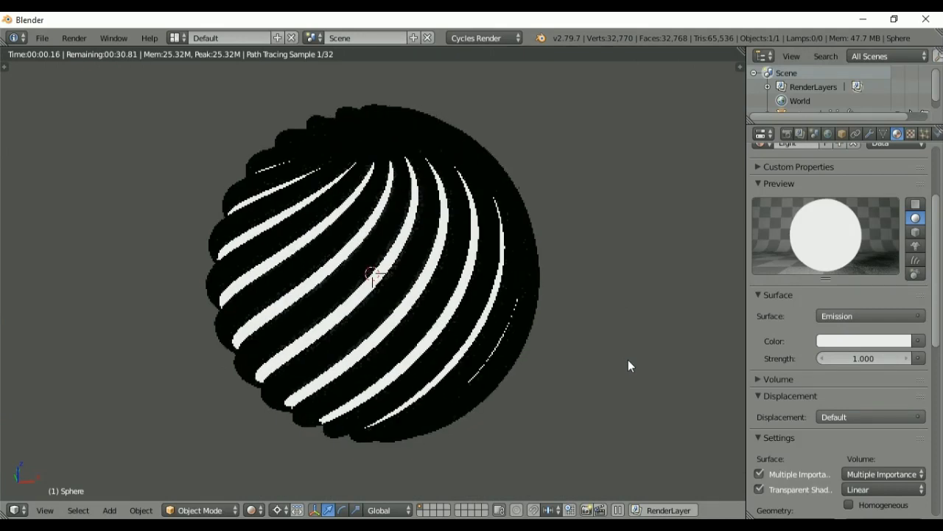
pyautogui.click(840, 358)
pyautogui.write('3')
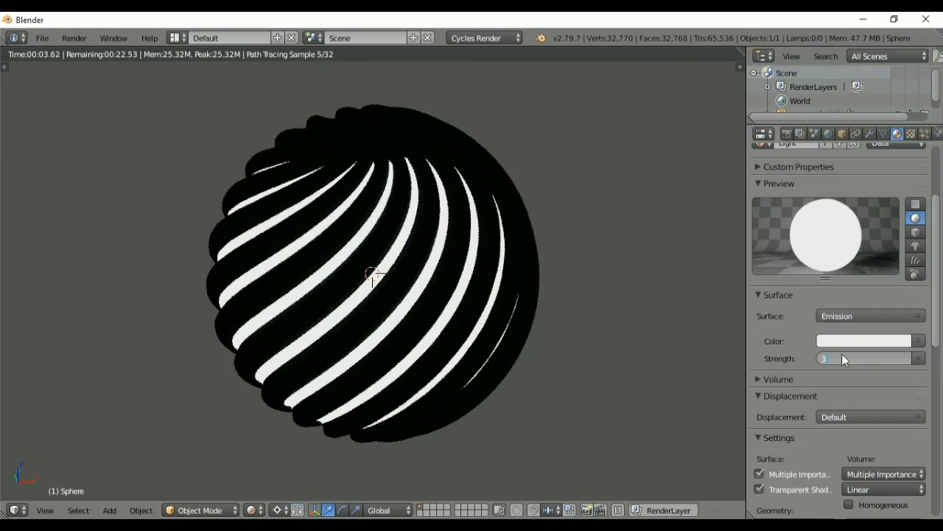
pyautogui.press('Return')
# Return the viewport to solid shading in Front Ortho view
pyautogui.hotkey('shift', 'z')
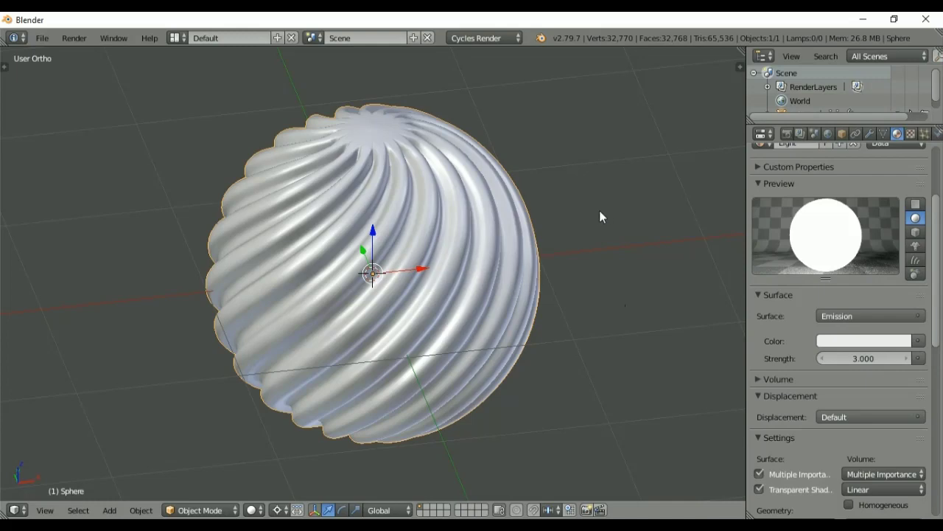
pyautogui.scroll(-4, 522, 307)
pyautogui.press('KP_1')
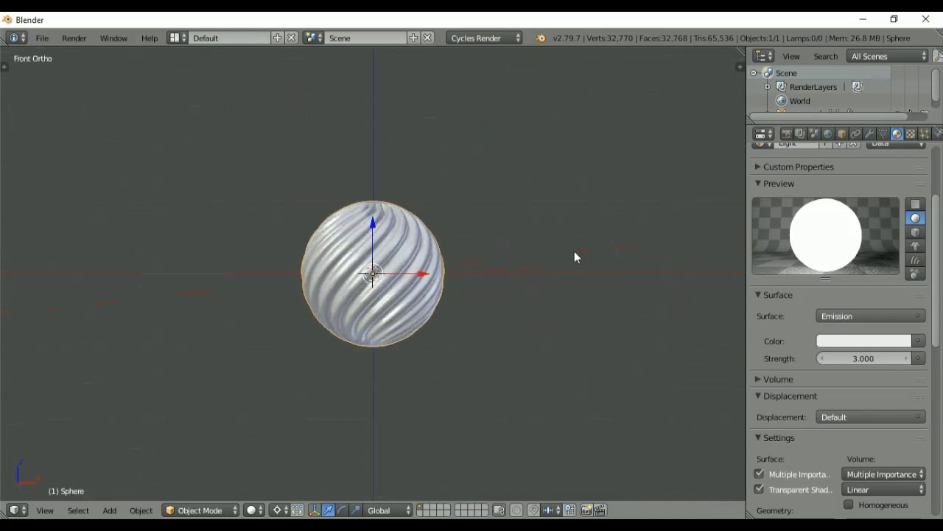
# Add a mesh plane and move it straight down below the sphere
pyautogui.hotkey('shift', 'a')
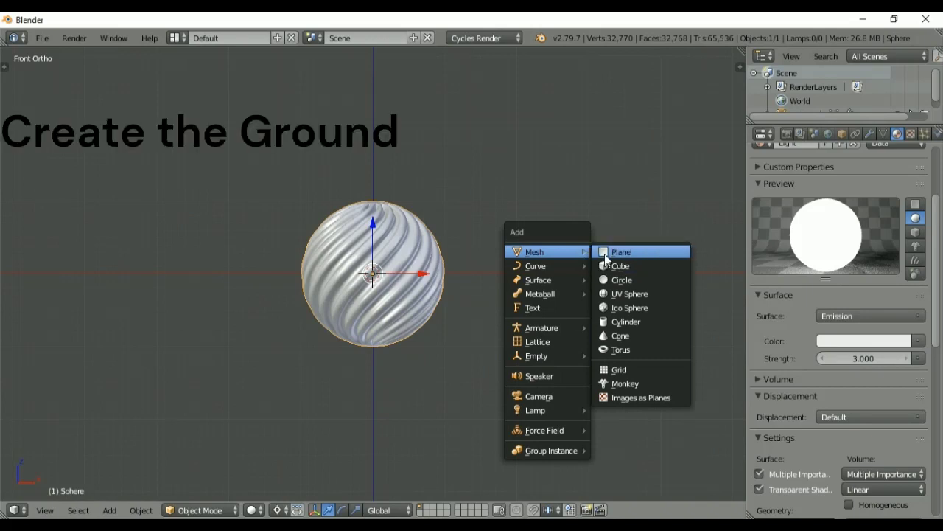
pyautogui.click(604, 253)
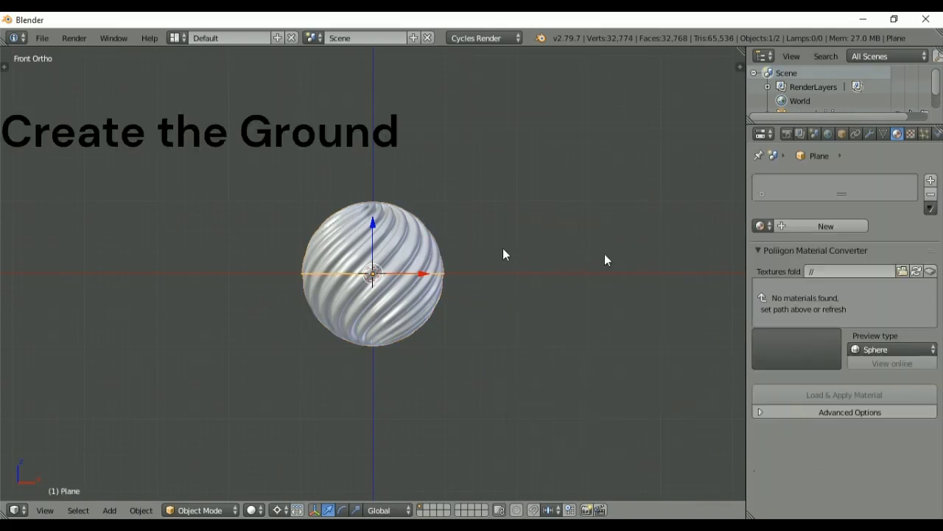
pyautogui.press('g')
pyautogui.press('z')
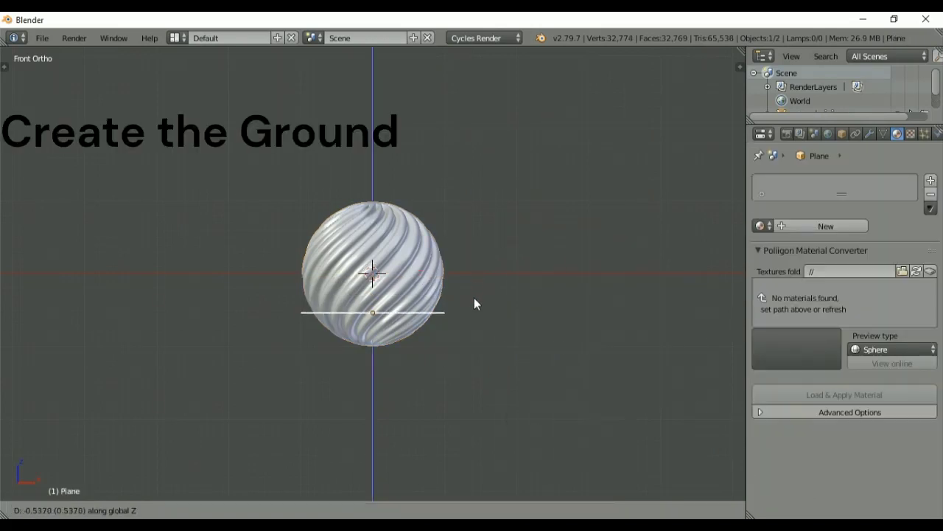
pyautogui.click(472, 323)
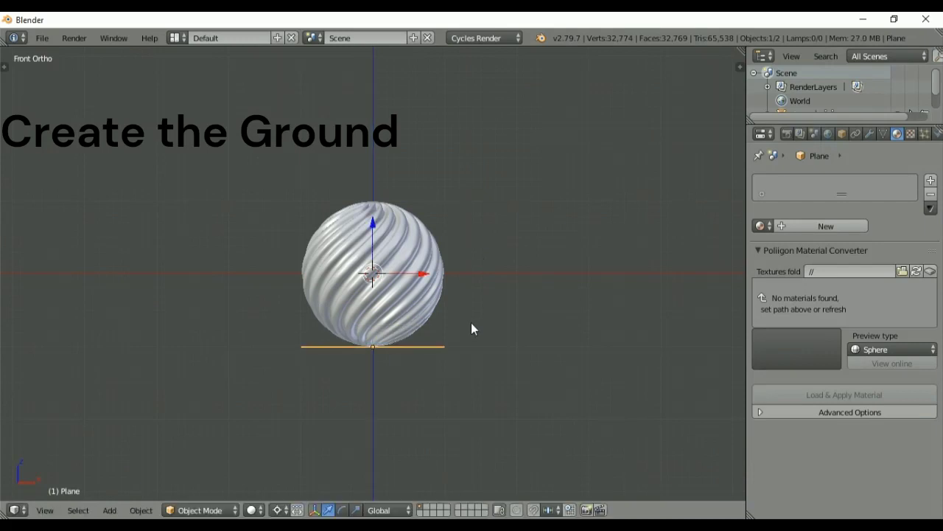
pyautogui.press('KP_7')
pyautogui.scroll(-5, 508, 282)
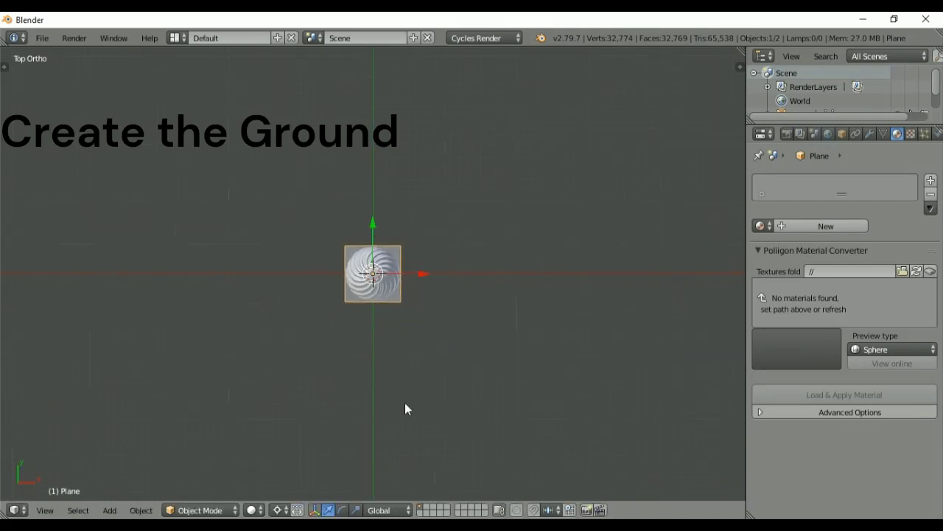
pyautogui.scroll(-5, 501, 292)
# Scale the plane up about nine times into a wide floor
pyautogui.press('s')
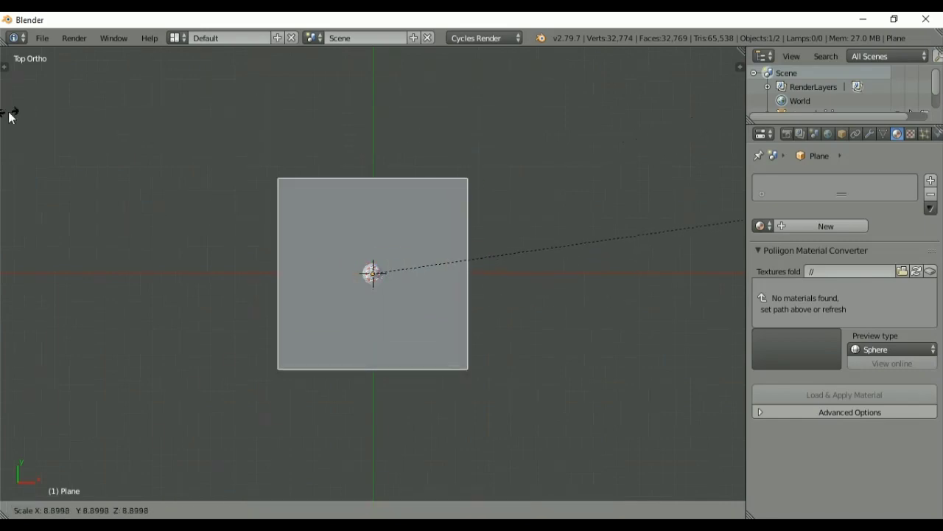
pyautogui.click(257, 129)
pyautogui.moveTo(481, 263)
pyautogui.mouseDown(button='middle')
pyautogui.moveTo(417, 187)
pyautogui.moveTo(420, 122)
pyautogui.mouseUp(button='middle')
pyautogui.press('KP_1')
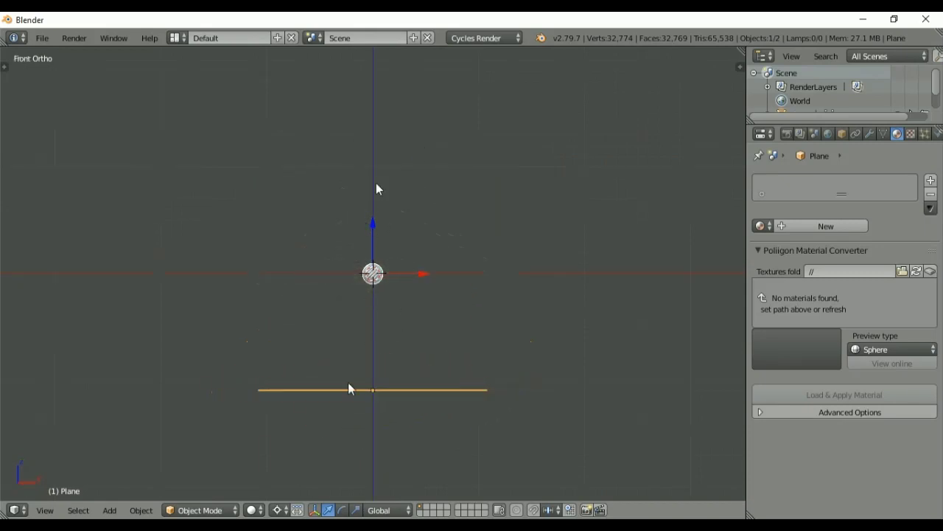
# With Median Point pivot, raise the plane until it touches the sphere's underside
pyautogui.click(279, 510)
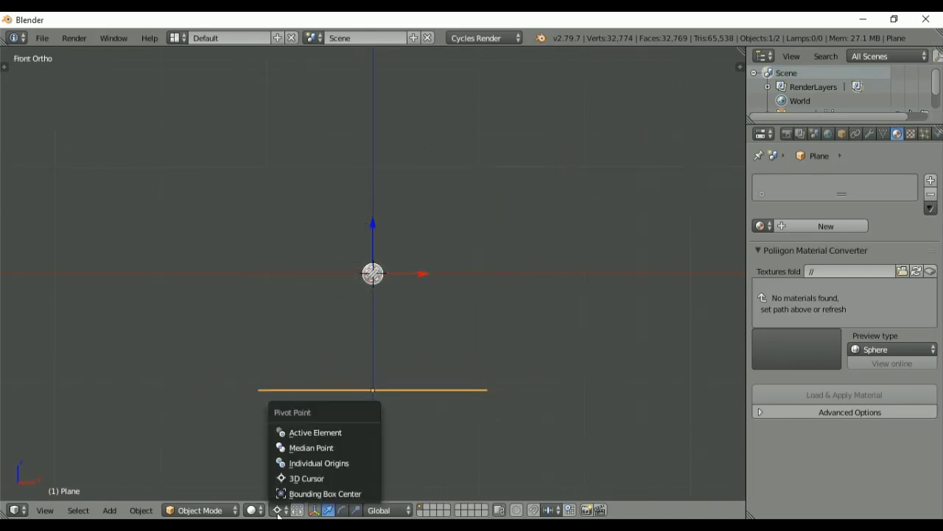
pyautogui.click(313, 450)
pyautogui.moveTo(373, 340); pyautogui.dragTo(378, 236)
pyautogui.press('KP_Decimal')
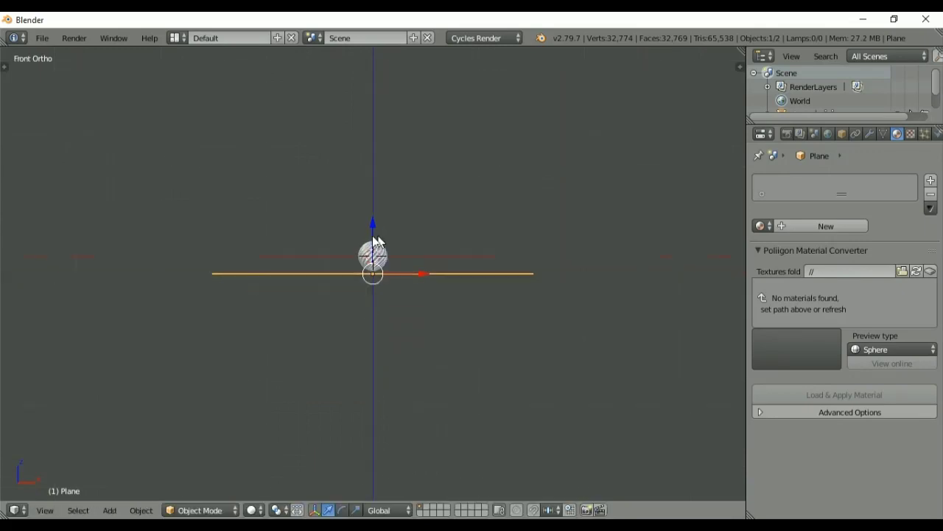
pyautogui.scroll(10, 469, 162)
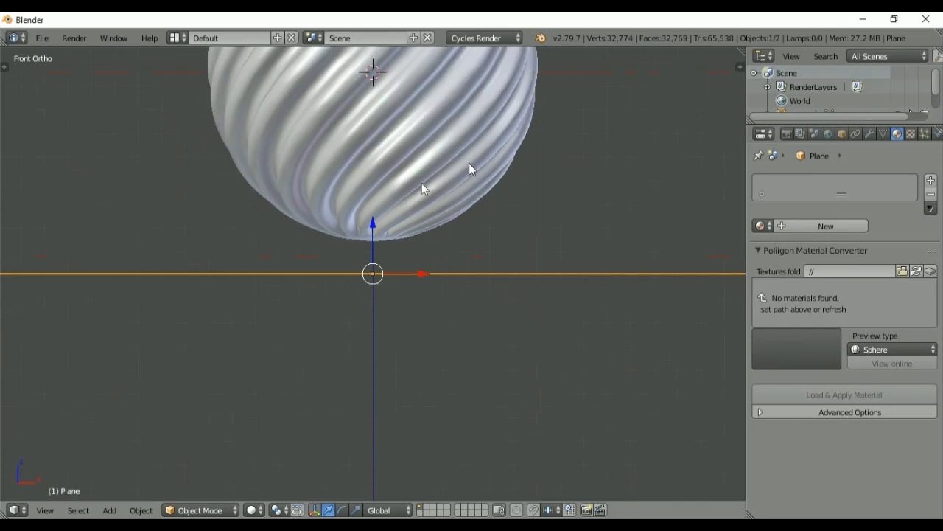
pyautogui.moveTo(372, 221); pyautogui.dragTo(371, 191)
pyautogui.scroll(-6, 489, 320)
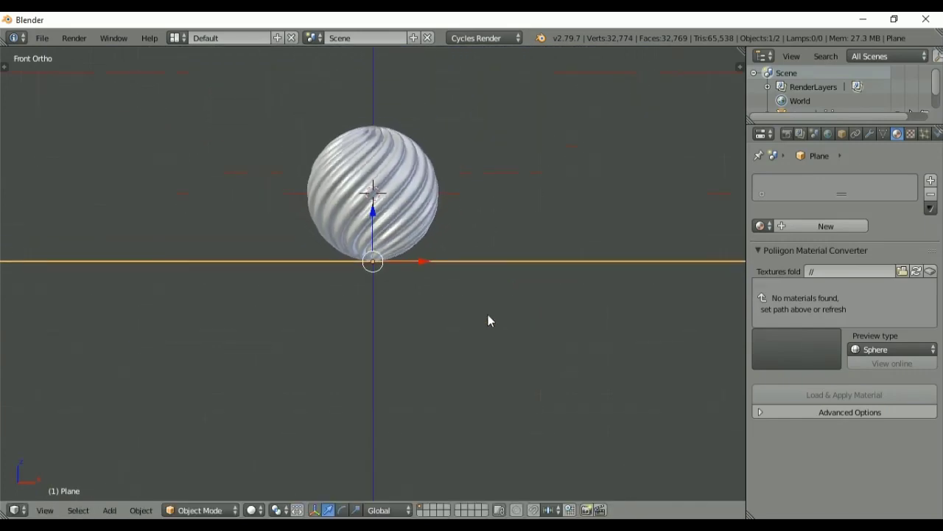
pyautogui.moveTo(480, 333)
pyautogui.mouseDown(button='middle')
pyautogui.moveTo(492, 409)
pyautogui.moveTo(486, 290)
pyautogui.moveTo(482, 303)
pyautogui.moveTo(463, 285)
pyautogui.mouseUp(button='middle')
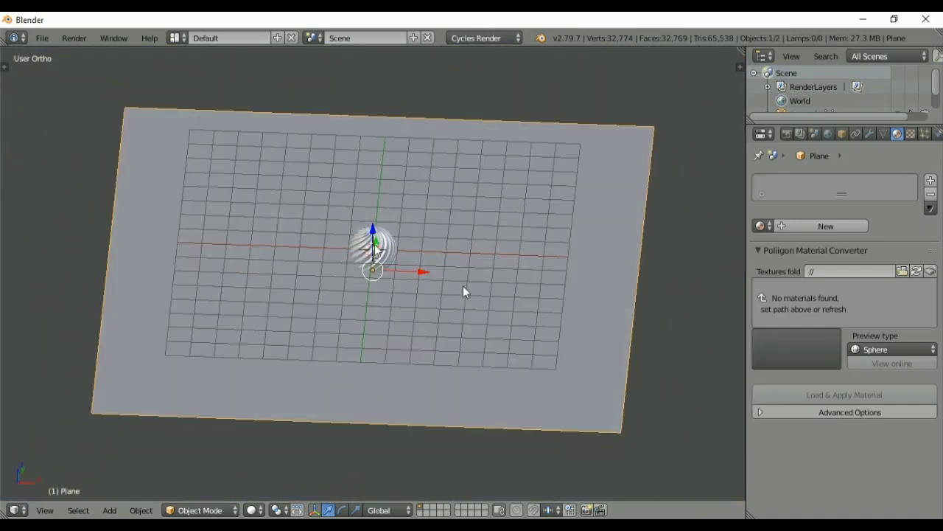
# In Edit Mode, extrude the plane's back and left edges straight up into walls
pyautogui.press('Tab')
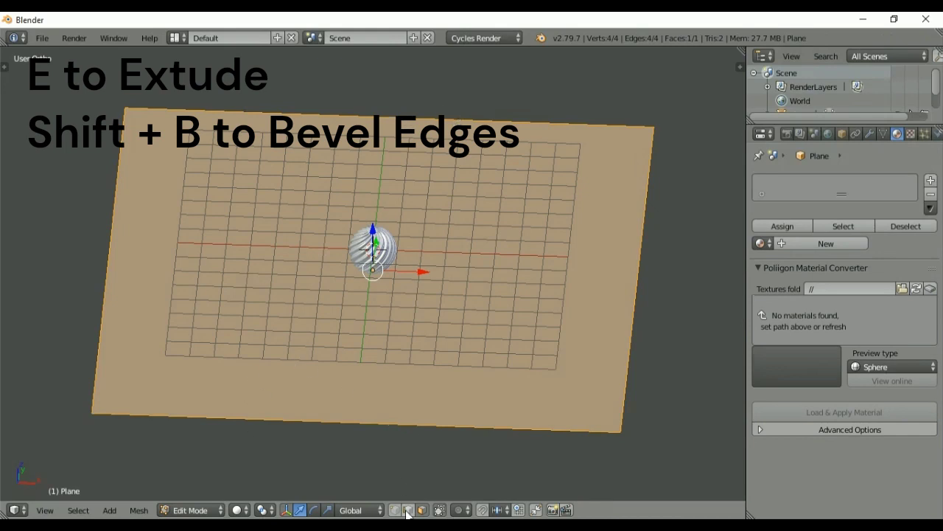
pyautogui.press('a')
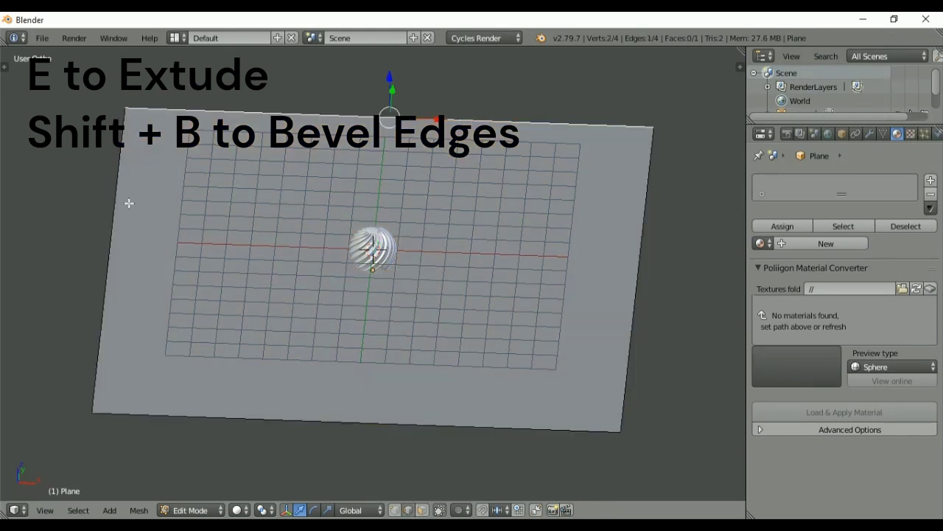
pyautogui.keyDown('shift'); pyautogui.rightClick(117, 197); pyautogui.keyUp('shift')
pyautogui.moveTo(411, 261); pyautogui.dragTo(357, 251, button='middle')
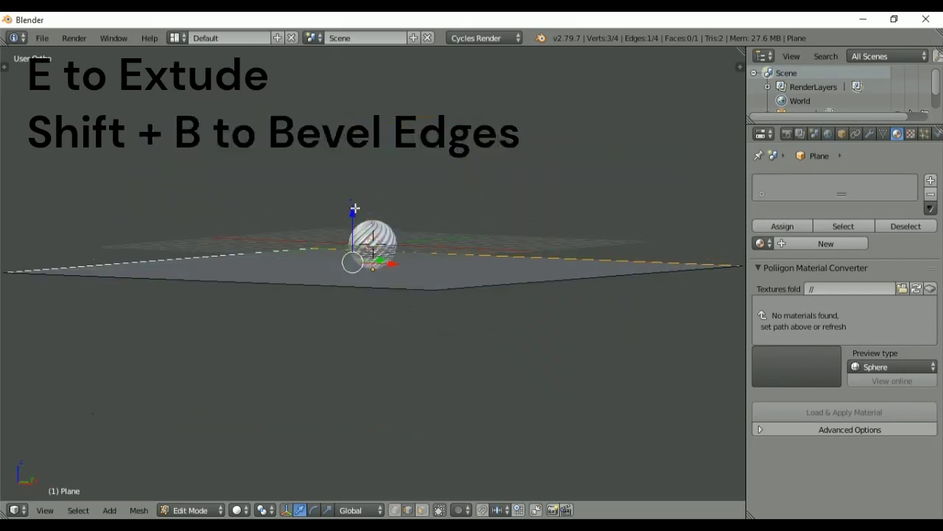
pyautogui.press('e')
pyautogui.press('z')
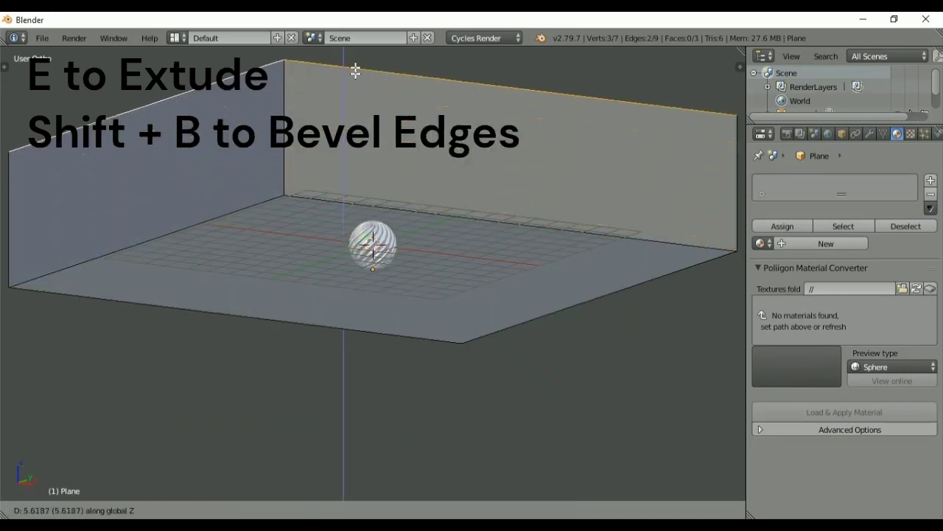
pyautogui.click(350, 410)
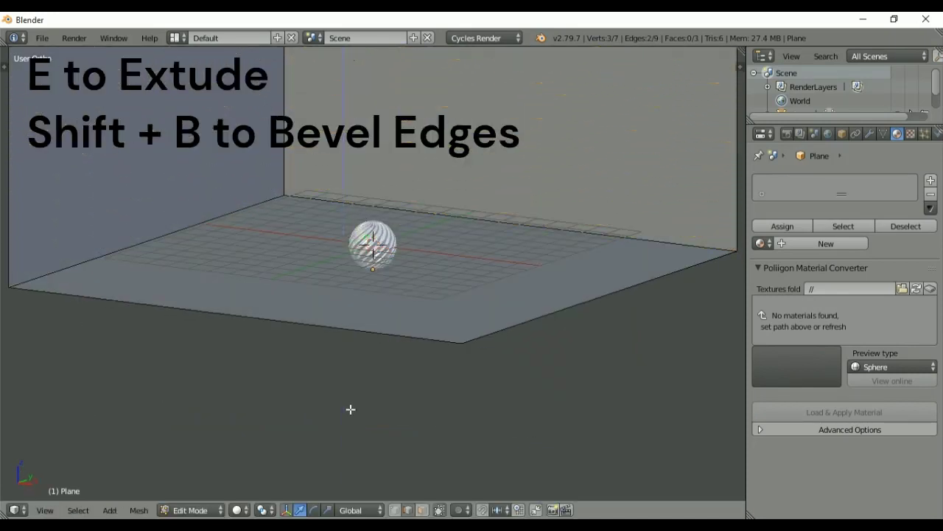
# Bevel the two bottom edges and the vertical corner edge with 4 segments
pyautogui.rightClick(391, 207)
pyautogui.keyDown('shift'); pyautogui.rightClick(228, 216); pyautogui.keyUp('shift')
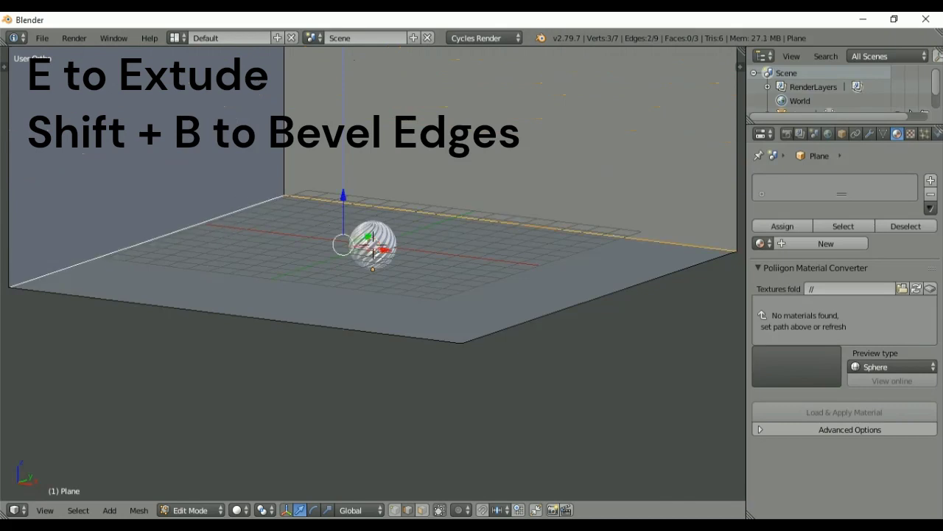
pyautogui.keyDown('shift'); pyautogui.rightClick(283, 138); pyautogui.keyUp('shift')
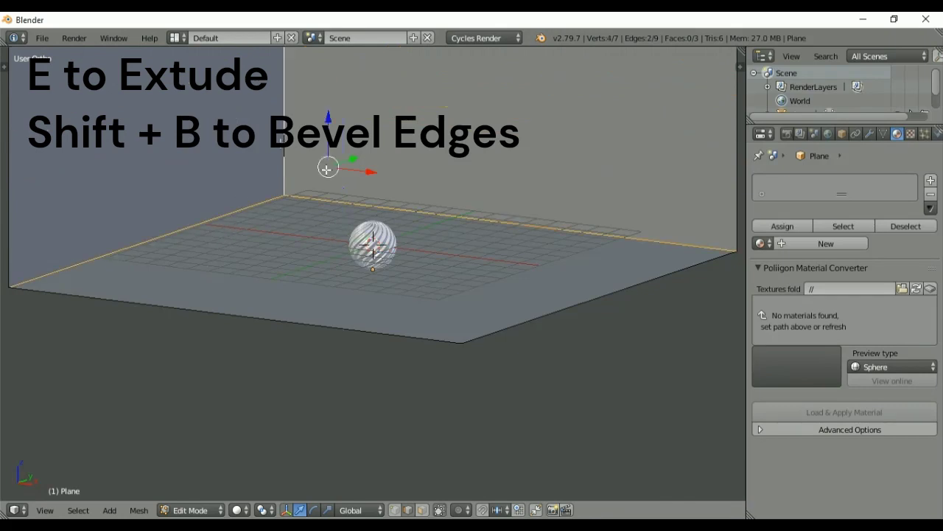
pyautogui.hotkey('ctrl', 'b')
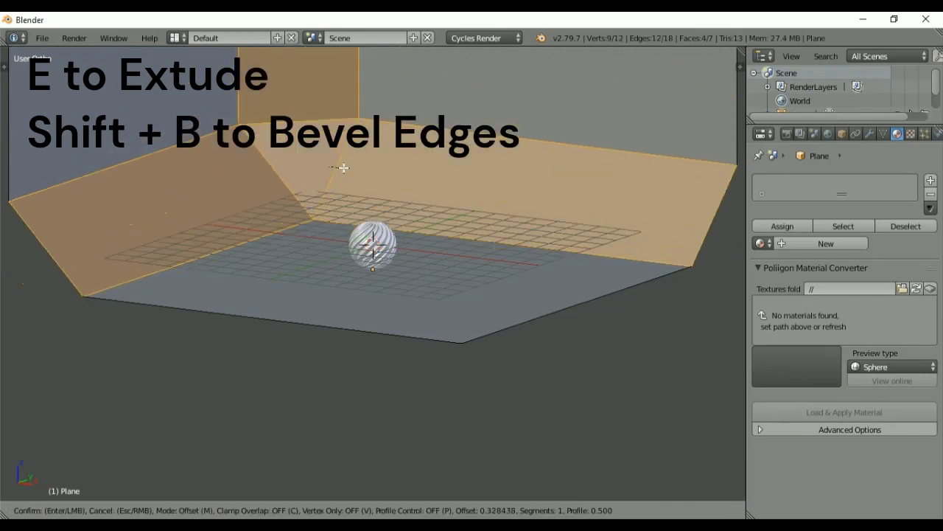
pyautogui.scroll(1, 341, 167)
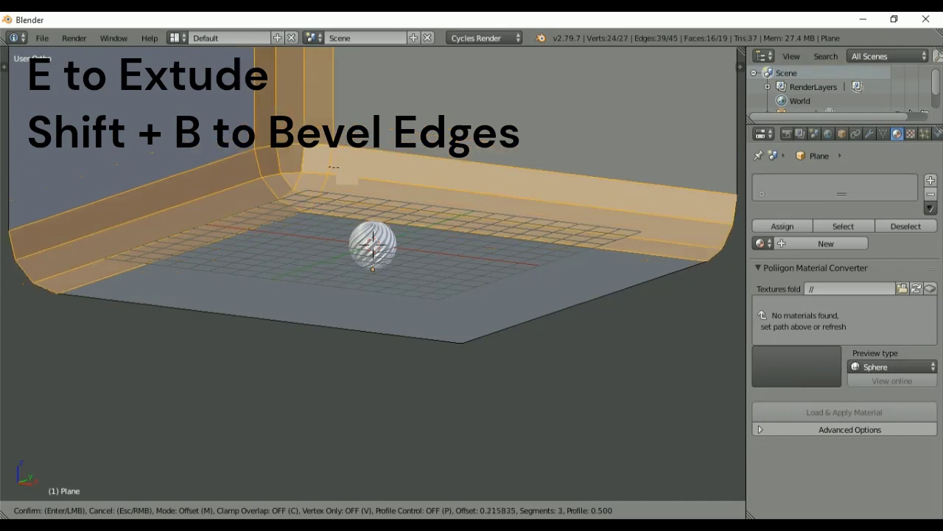
pyautogui.scroll(1, 342, 167)
pyautogui.scroll(1, 343, 167)
pyautogui.click(342, 168)
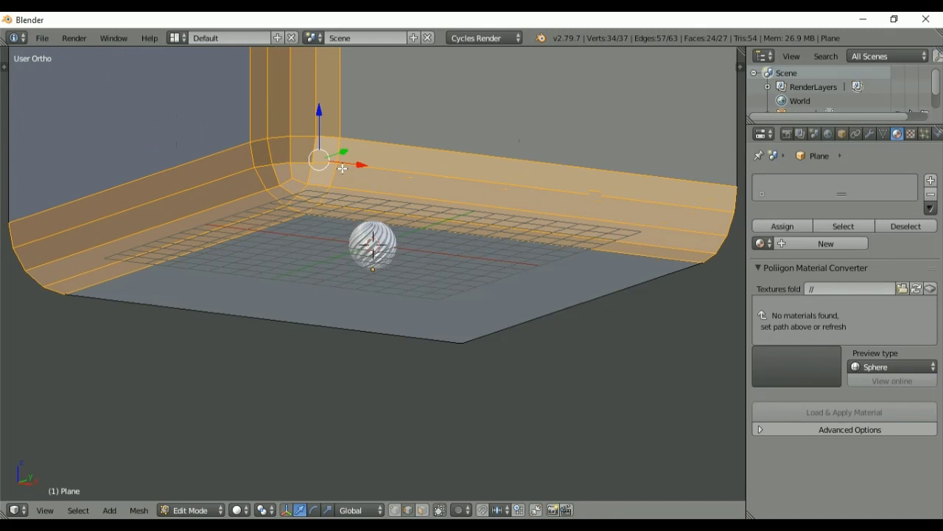
# Cancel an accidental bend, deselect everything and leave Edit Mode
pyautogui.hotkey('shift', 'w')
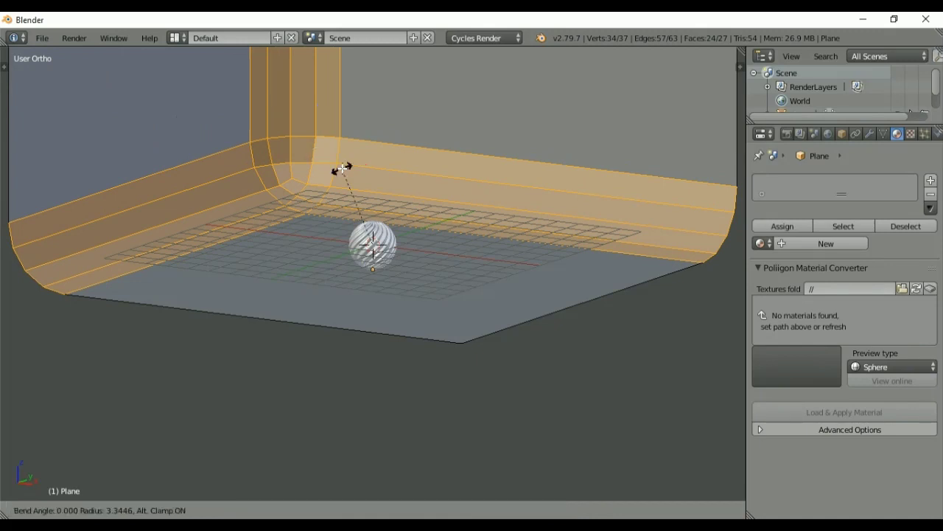
pyautogui.press('Escape')
pyautogui.press('w')
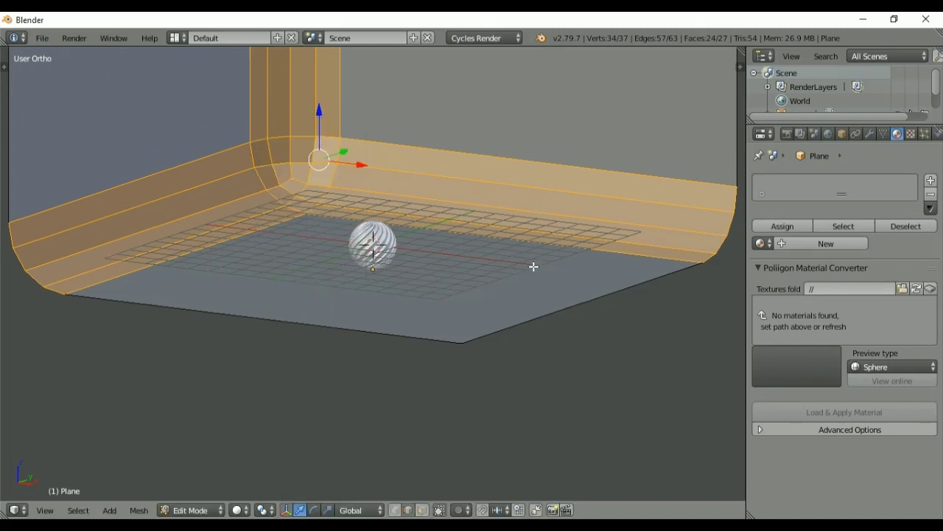
pyautogui.press('a')
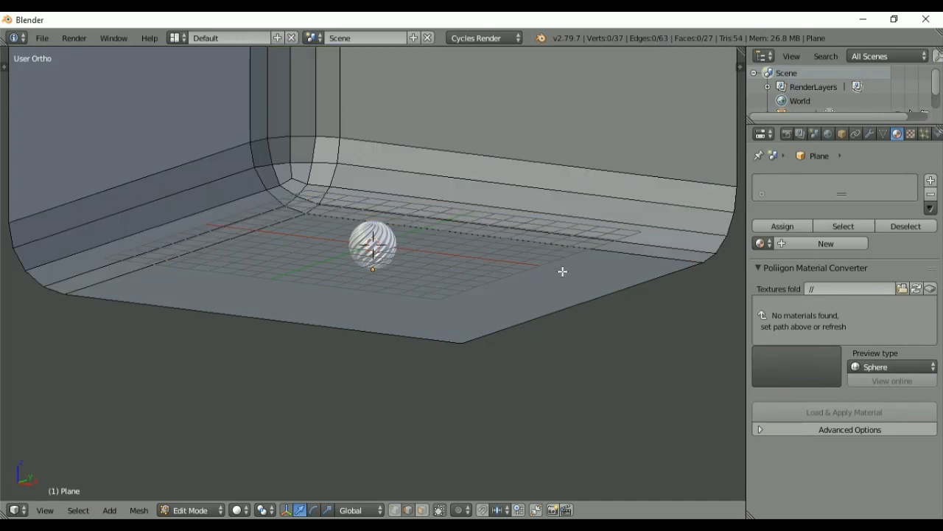
pyautogui.press('Tab')
# Give the backdrop plane smooth shading from the tool shelf
pyautogui.press('t')
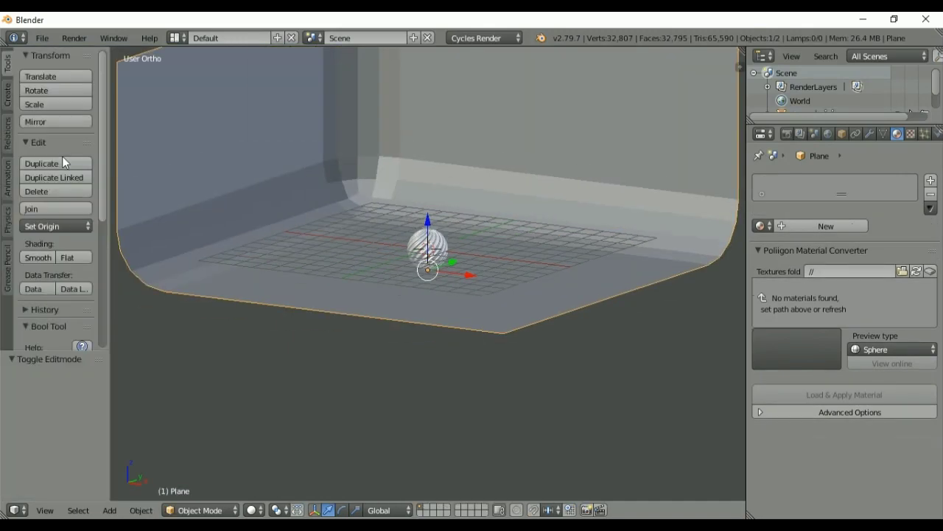
pyautogui.click(39, 256)
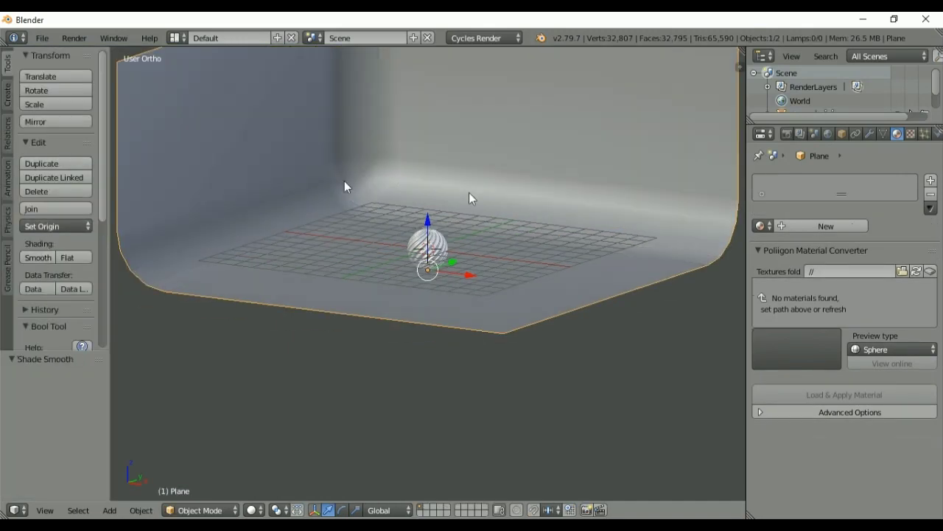
pyautogui.moveTo(469, 193)
pyautogui.mouseDown(button='middle')
pyautogui.moveTo(431, 325)
pyautogui.moveTo(439, 292)
pyautogui.mouseUp(button='middle')
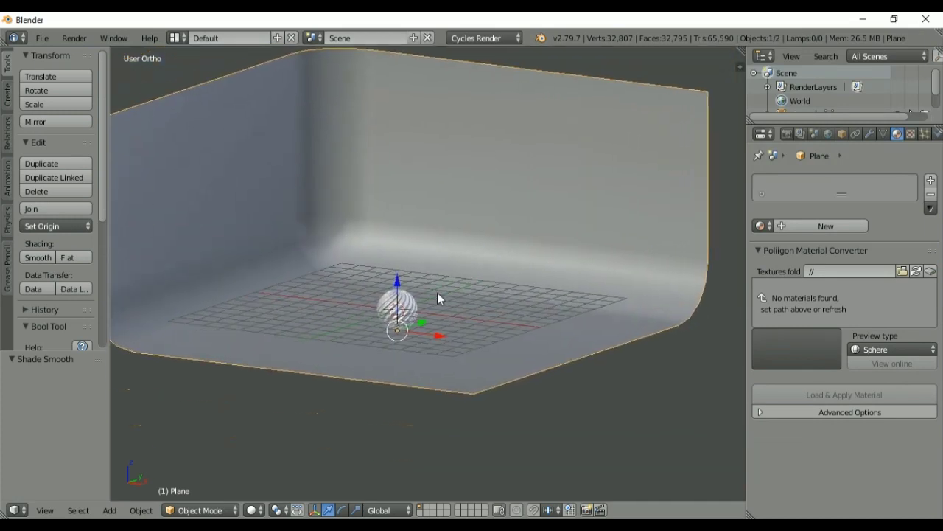
# Hide the tool shelf, select the spiral sphere and switch to Top Ortho
pyautogui.press('t')
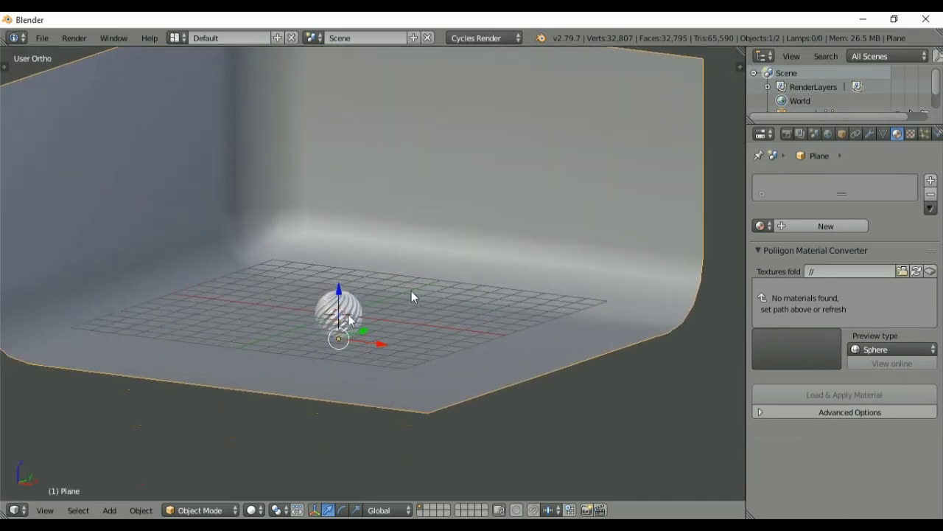
pyautogui.rightClick(348, 317)
pyautogui.press('KP_7')
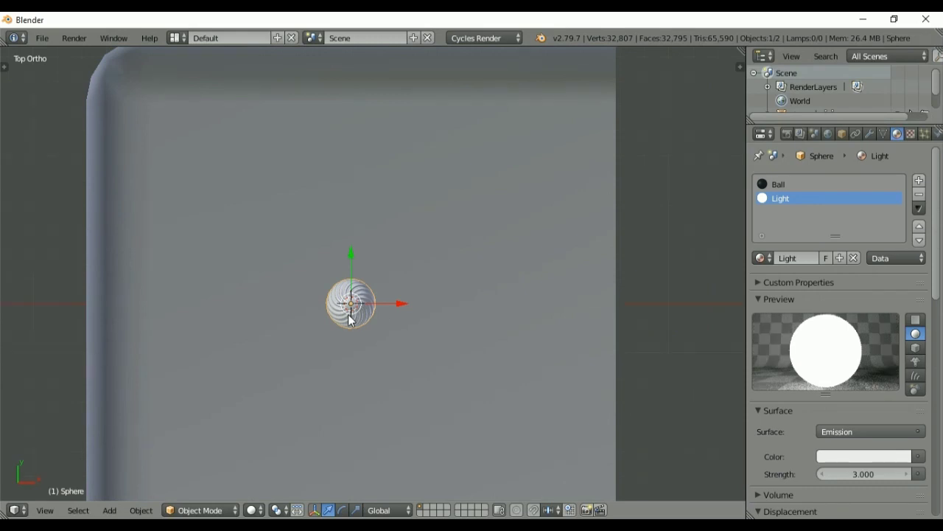
# Move the sphere, duplicate it twice and arrange the three spheres in a triangle
pyautogui.press('g')
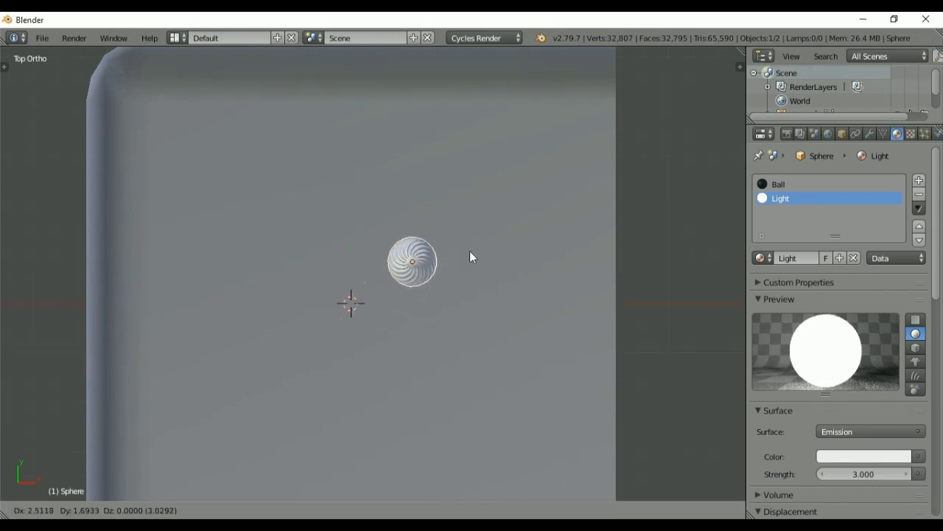
pyautogui.click(472, 257)
pyautogui.hotkey('shift', 'd')
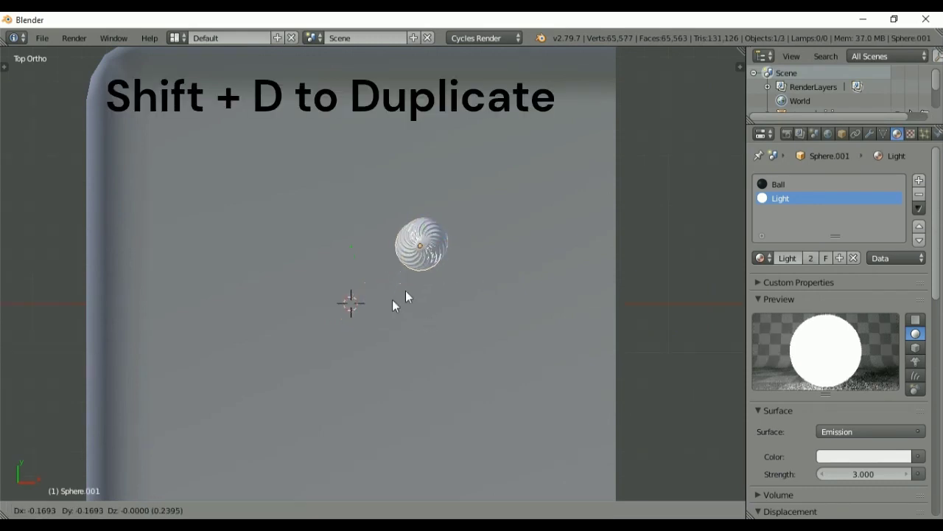
pyautogui.click(394, 334)
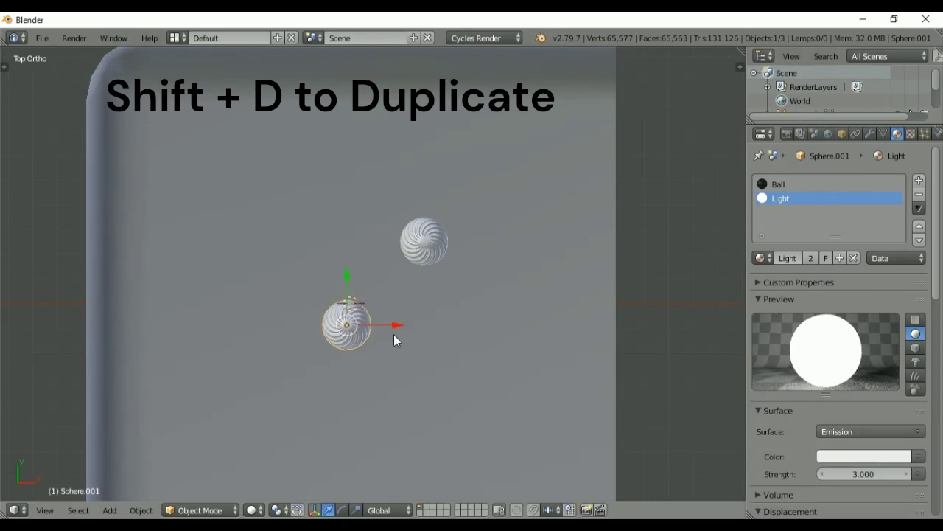
pyautogui.keyDown('shift'); pyautogui.moveTo(390, 394); pyautogui.dragTo(387, 315, button='middle'); pyautogui.keyUp('shift')
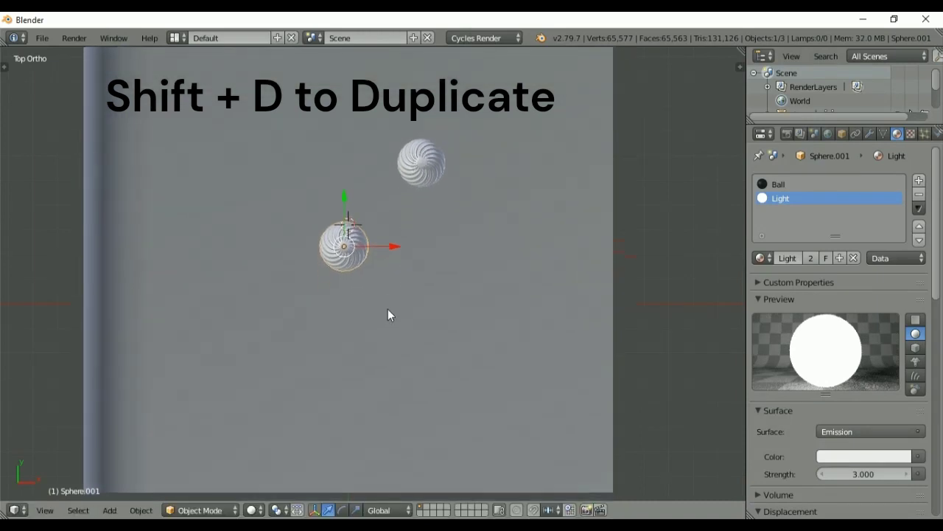
pyautogui.hotkey('shift', 'd')
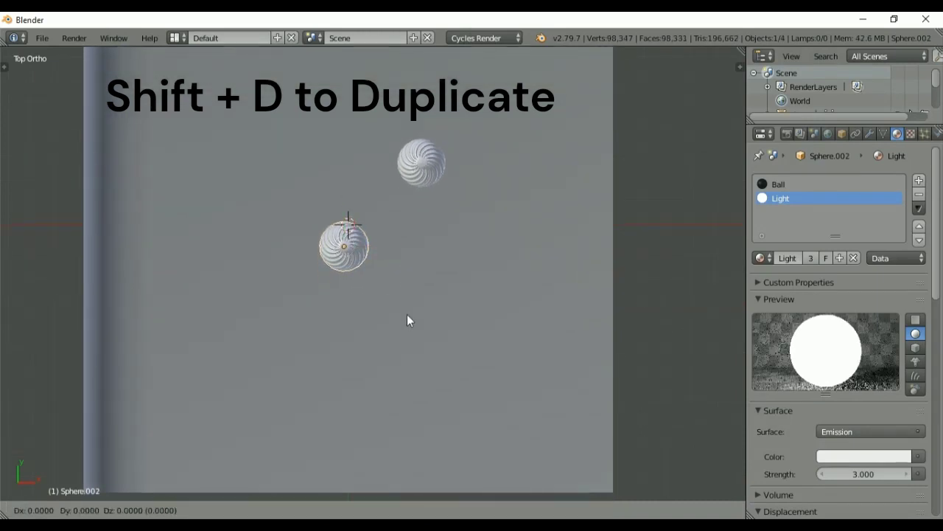
pyautogui.click(478, 352)
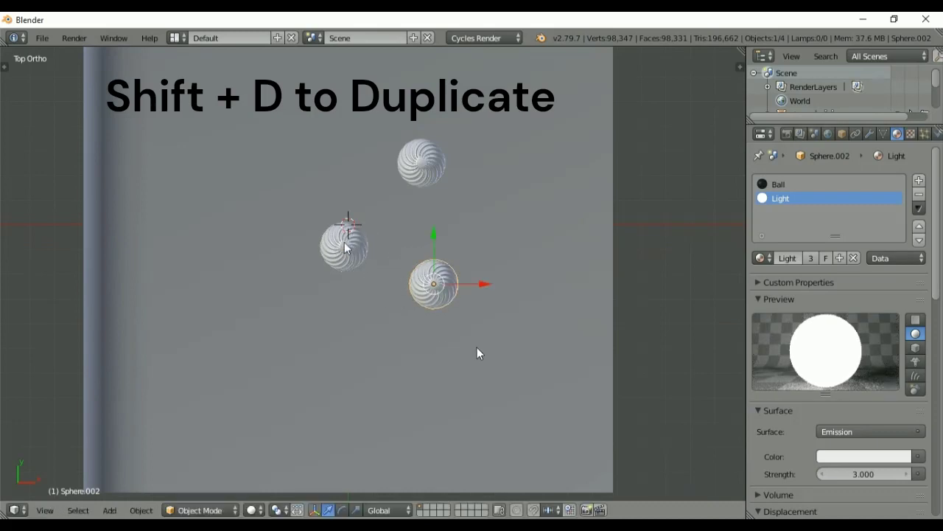
pyautogui.rightClick(345, 247)
pyautogui.press('g')
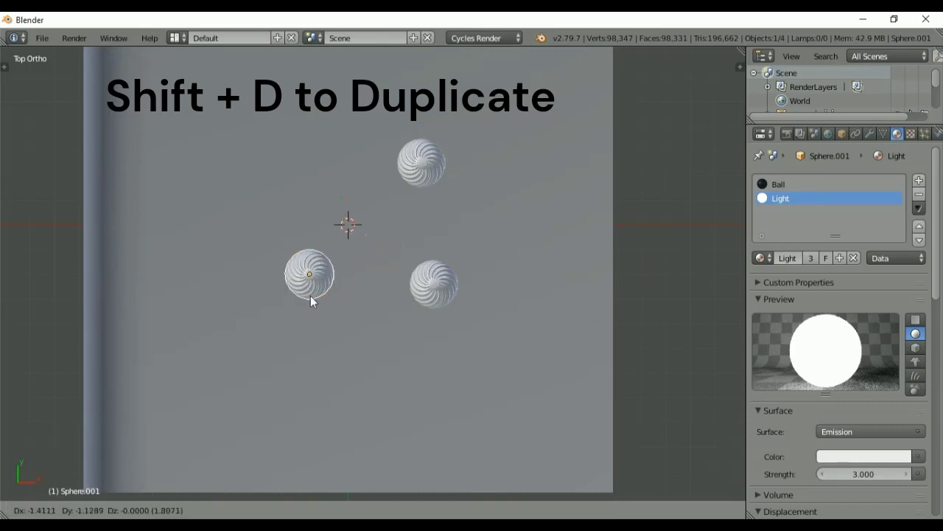
pyautogui.click(316, 298)
# Trackball-rotate the left, right and middle spheres so each spiral faces differently
pyautogui.moveTo(398, 323); pyautogui.dragTo(317, 253, button='middle')
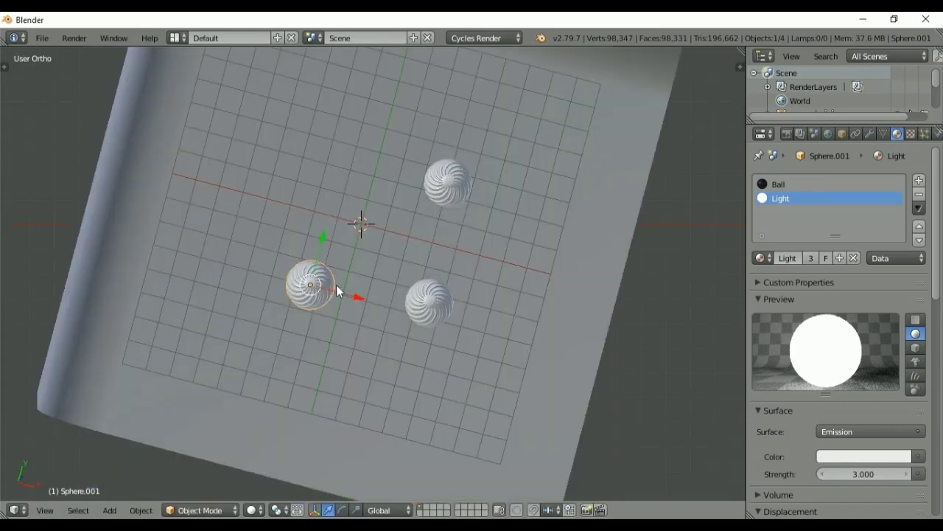
pyautogui.moveTo(389, 367); pyautogui.dragTo(377, 340, button='middle')
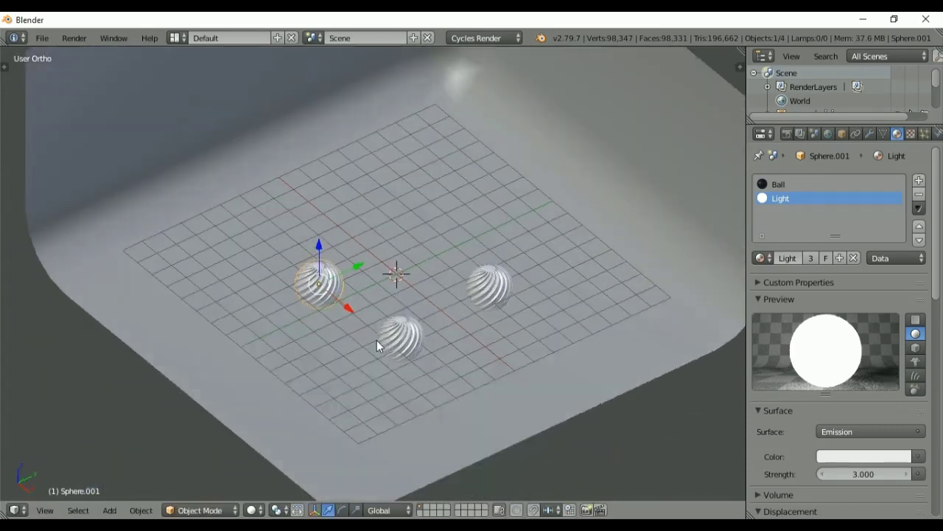
pyautogui.press('r')
pyautogui.press('r')
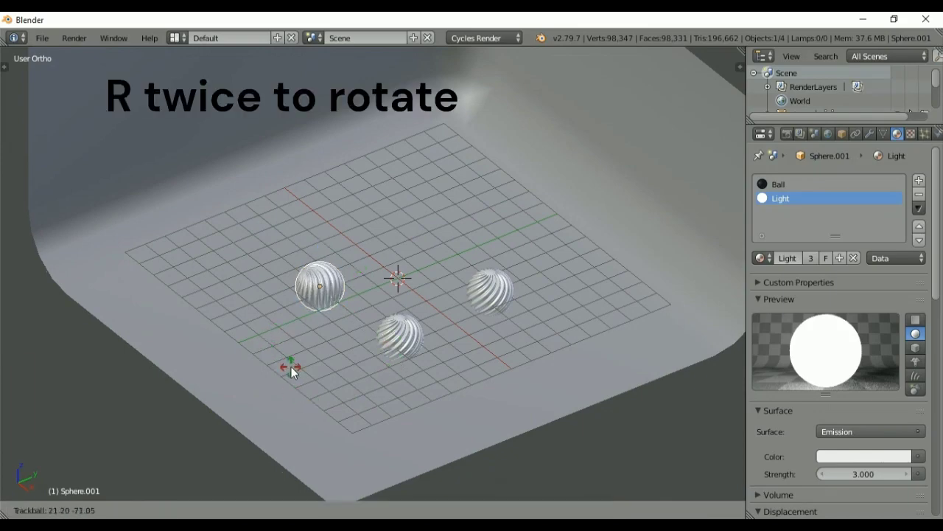
pyautogui.click(306, 392)
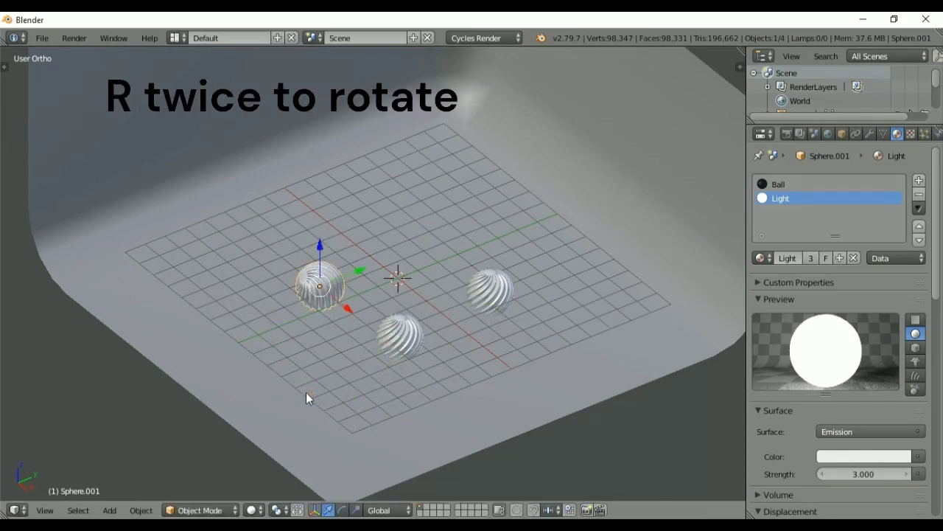
pyautogui.rightClick(493, 292)
pyautogui.press('r')
pyautogui.press('r')
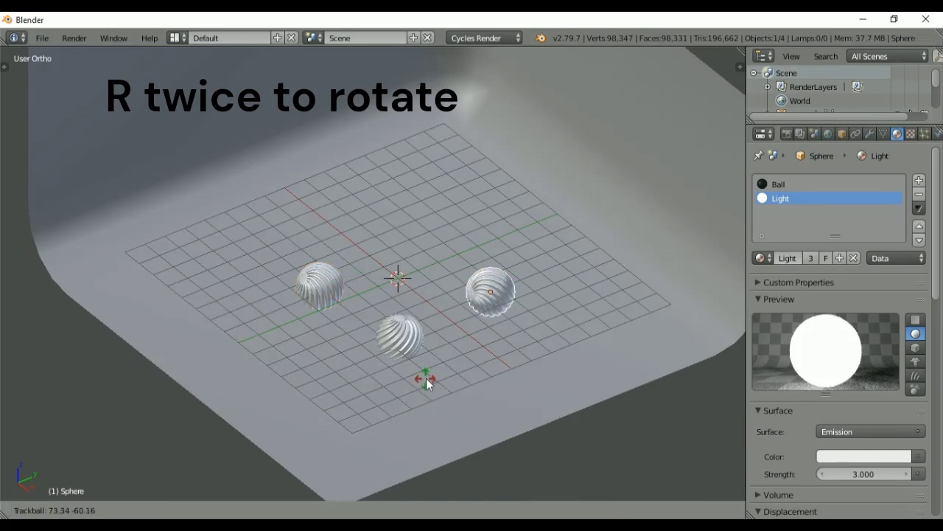
pyautogui.click(447, 382)
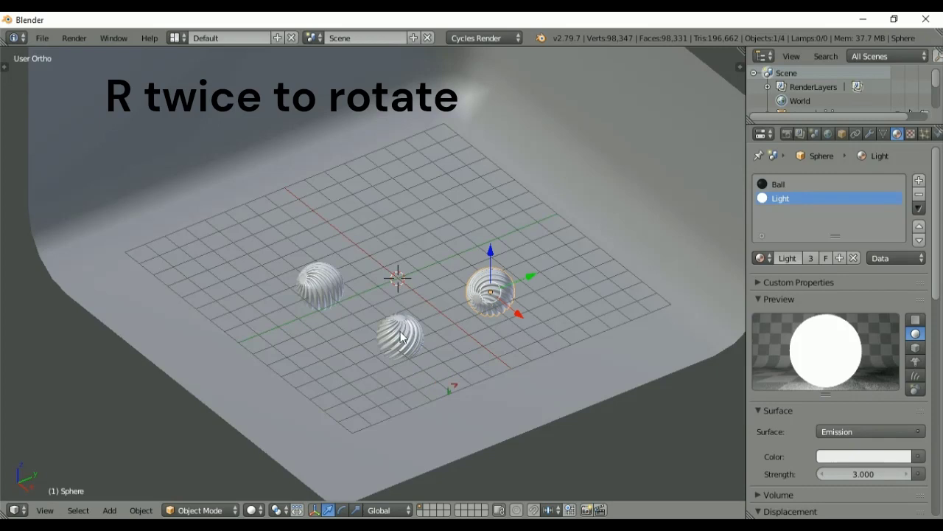
pyautogui.rightClick(409, 335)
pyautogui.press('r')
pyautogui.press('r')
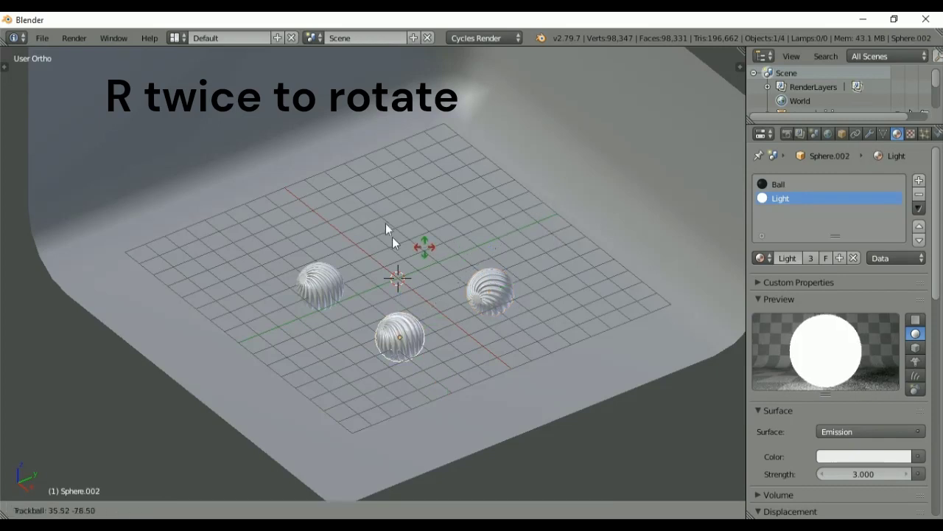
pyautogui.click(511, 184)
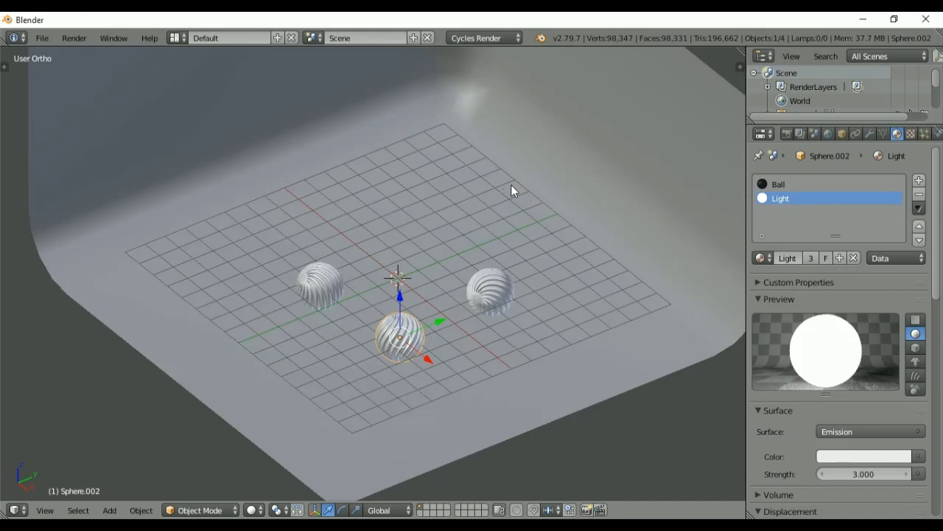
pyautogui.rightClick(492, 294)
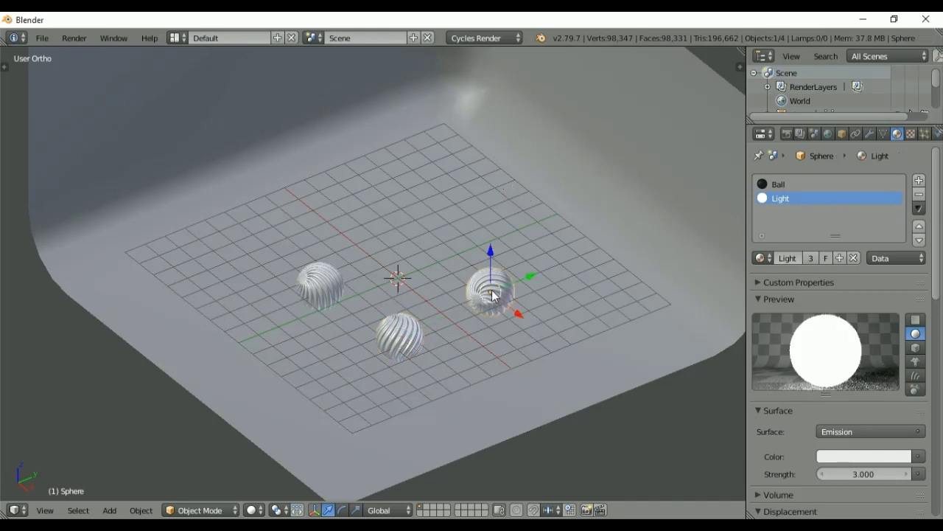
pyautogui.rightClick(405, 344)
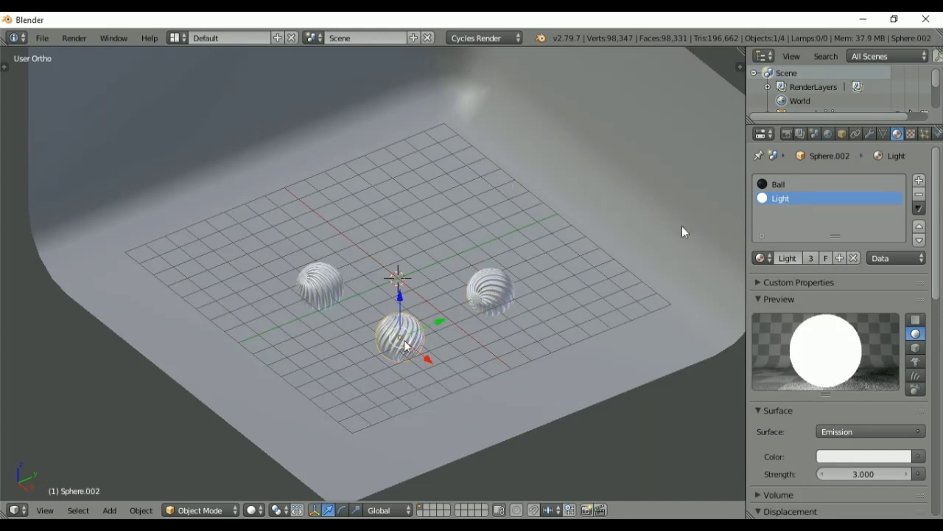
# Make the middle sphere's material single-user and rename it Light2
pyautogui.click(814, 258)
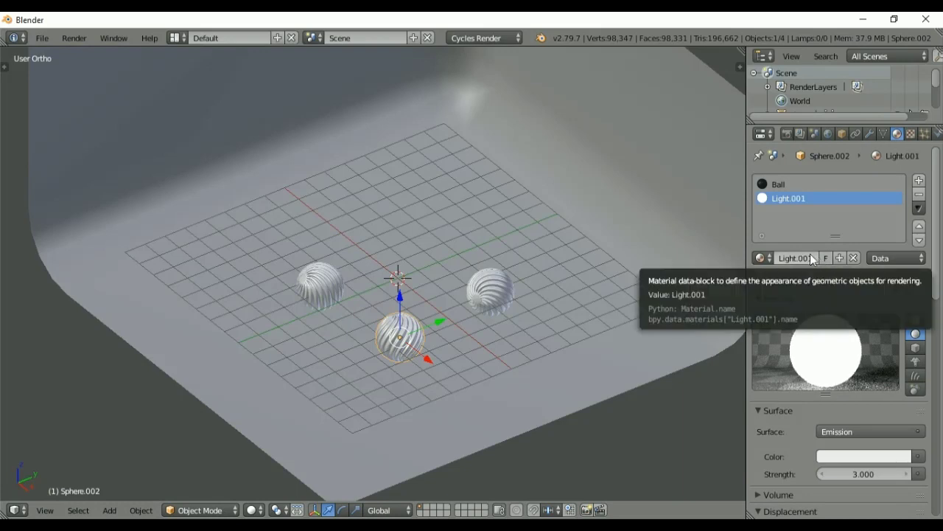
pyautogui.doubleClick(801, 201)
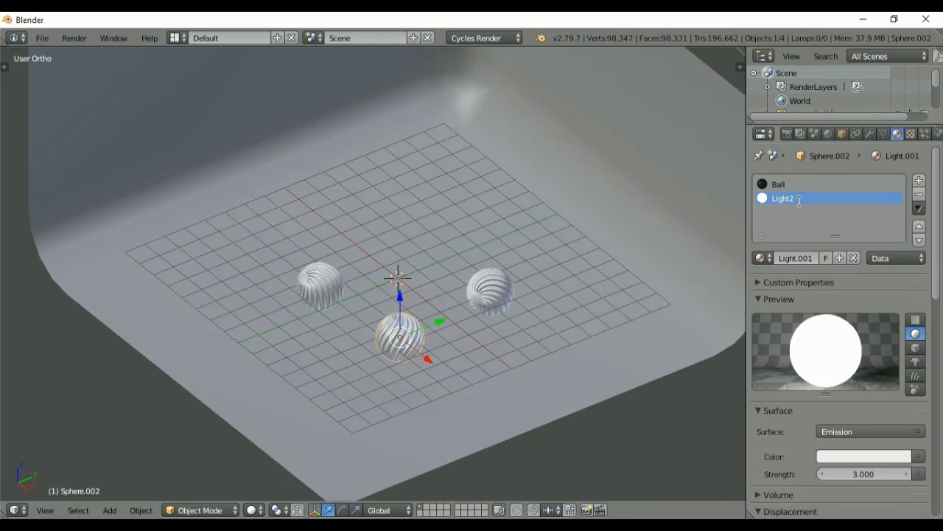
pyautogui.press('Return')
# Make the left sphere's material single-user and rename it Light3
pyautogui.rightClick(319, 286)
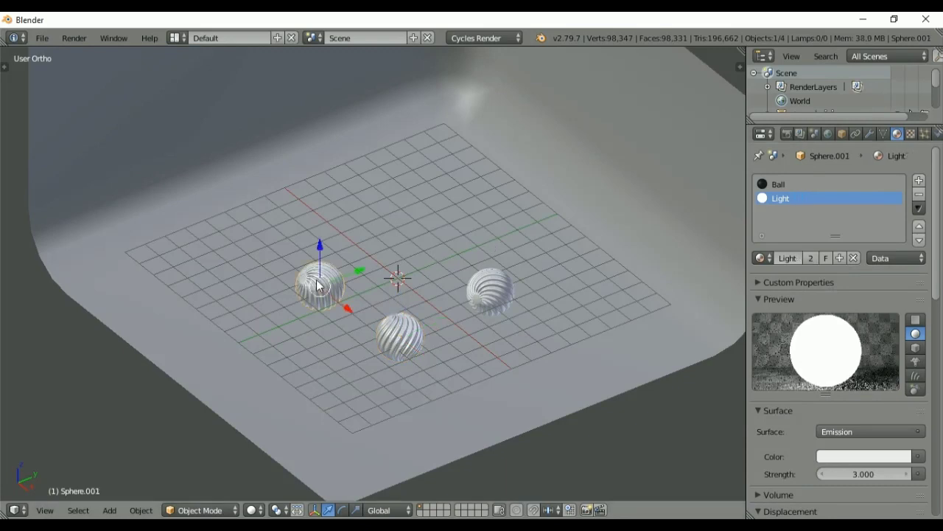
pyautogui.click(816, 258)
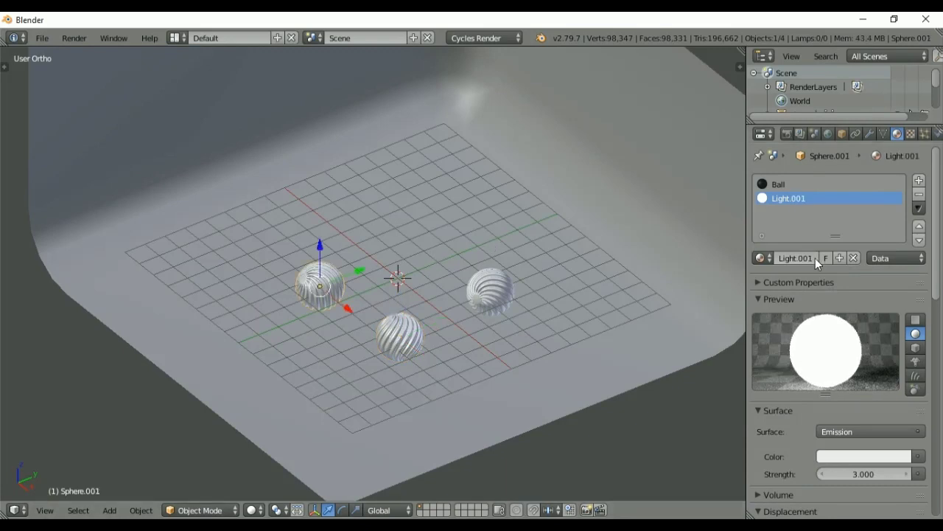
pyautogui.doubleClick(797, 198)
pyautogui.press('Escape')
# Set the left sphere's emission colour to pure red (R 1, G 0, B 0)
pyautogui.click(855, 457)
pyautogui.click(870, 394)
pyautogui.write('1')
pyautogui.press('Return')
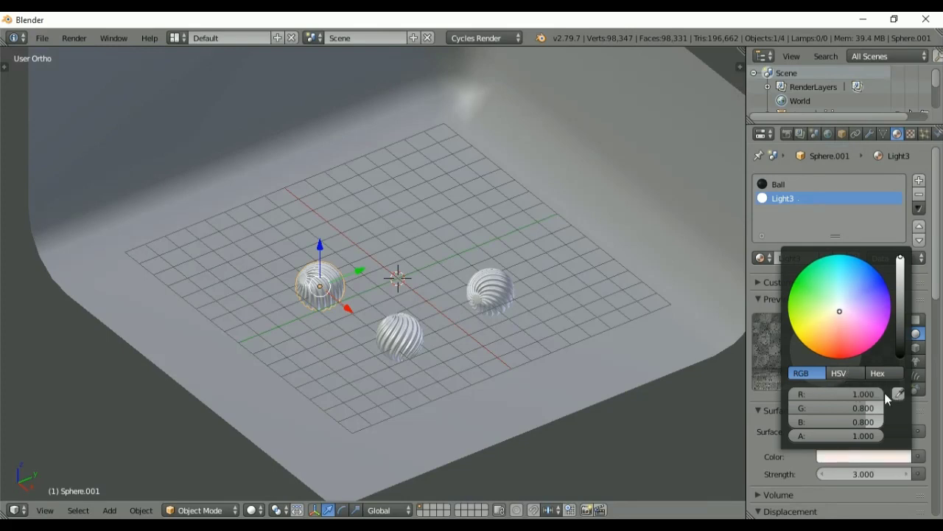
pyautogui.moveTo(872, 408); pyautogui.dragTo(764, 407)
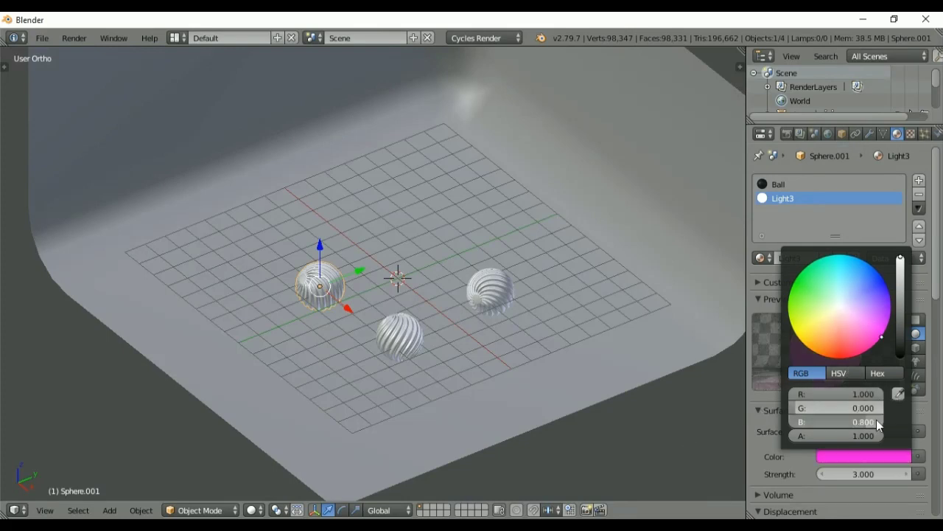
pyautogui.moveTo(876, 419)
pyautogui.mouseDown()
pyautogui.moveTo(783, 419)
pyautogui.moveTo(637, 439)
pyautogui.mouseUp()
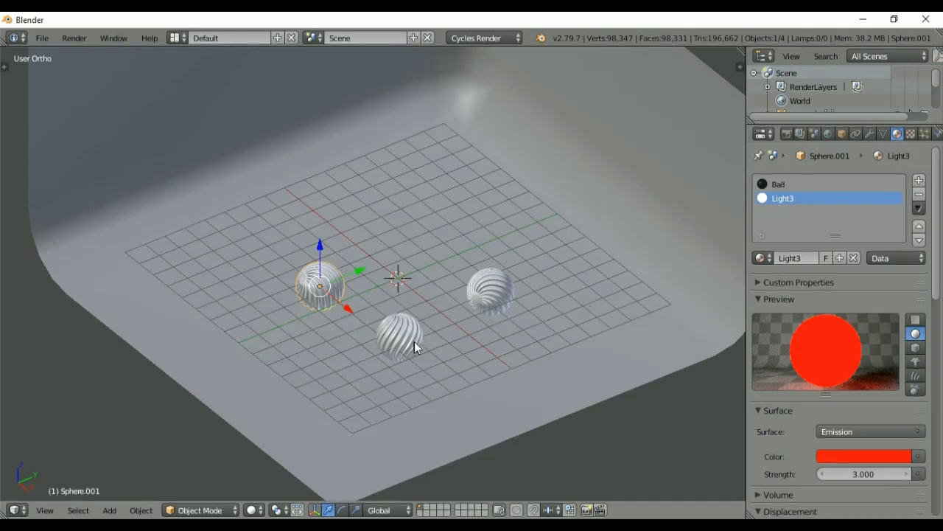
# Set the middle sphere's Light2 emission to green (G 1, B 0)
pyautogui.rightClick(396, 339)
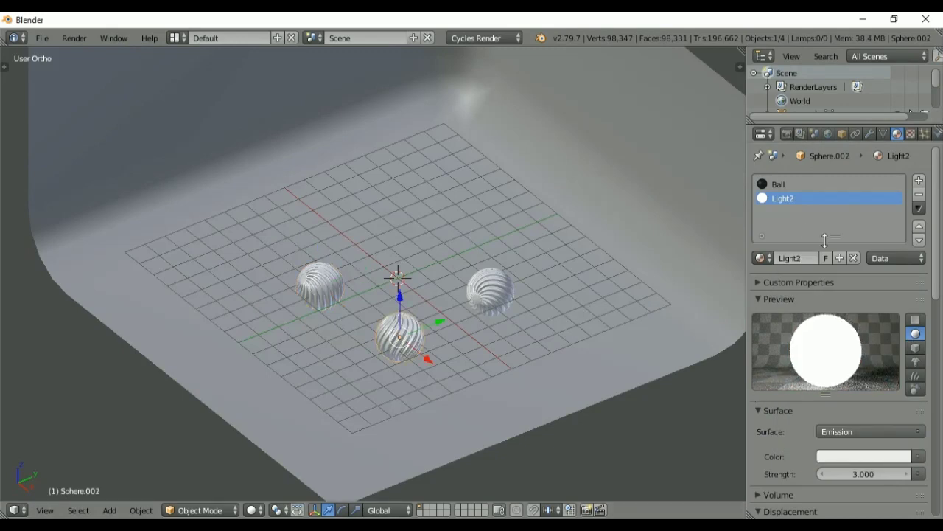
pyautogui.click(838, 457)
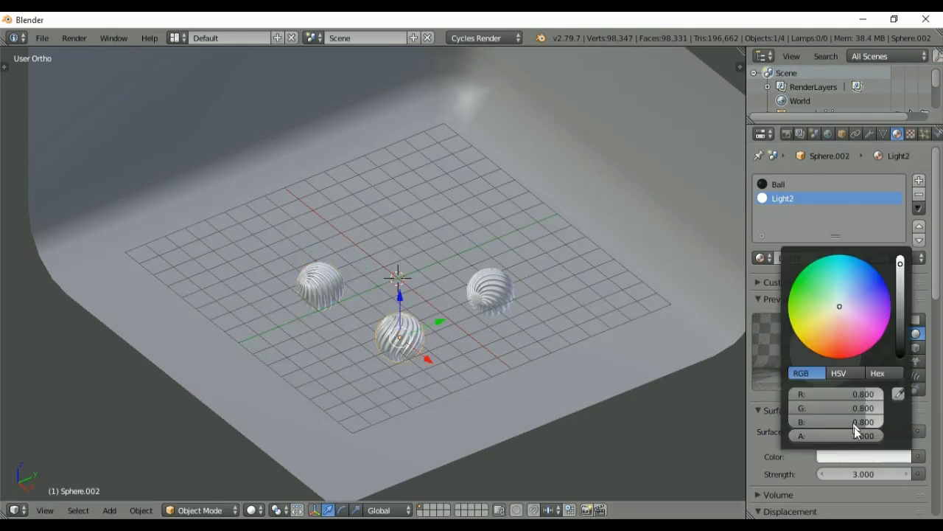
pyautogui.moveTo(858, 409)
pyautogui.mouseDown()
pyautogui.moveTo(884, 406)
pyautogui.moveTo(739, 418)
pyautogui.mouseUp()
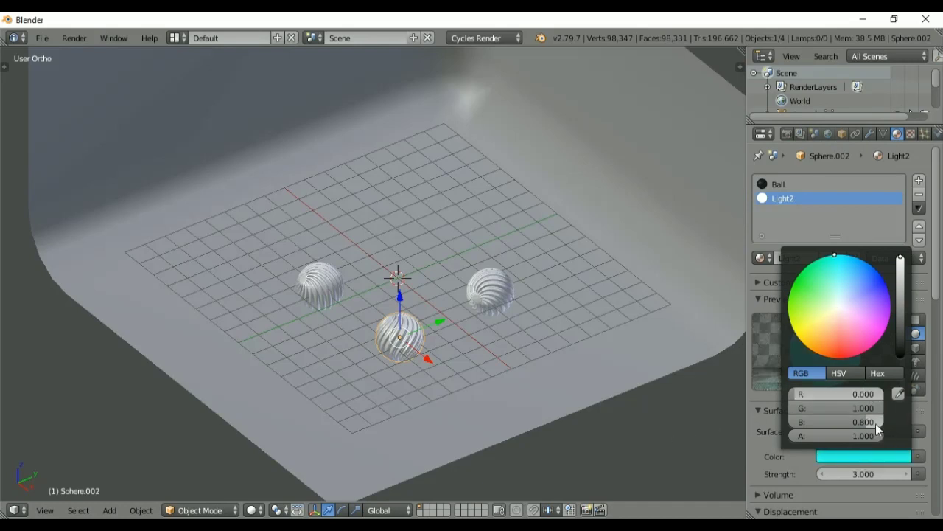
pyautogui.moveTo(875, 423); pyautogui.dragTo(665, 437)
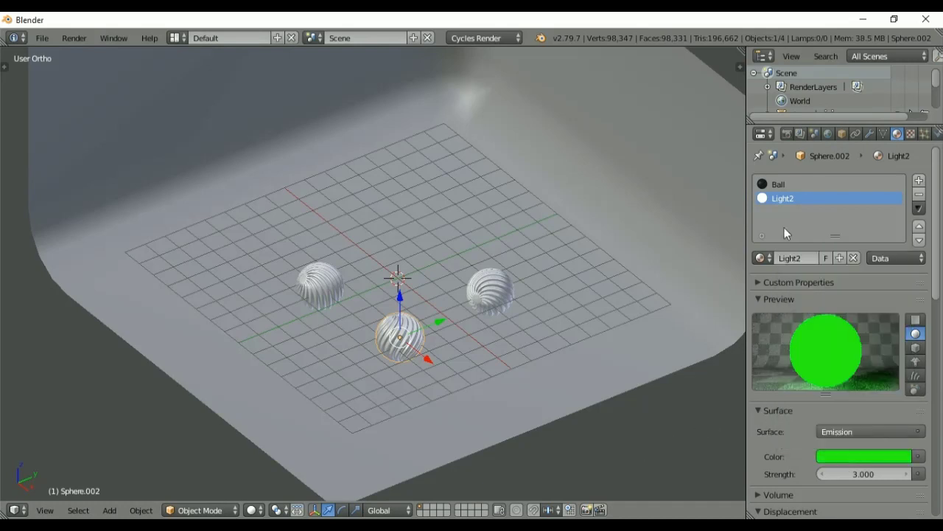
# Set the right sphere's Light emission to blue by zeroing red and green
pyautogui.rightClick(491, 287)
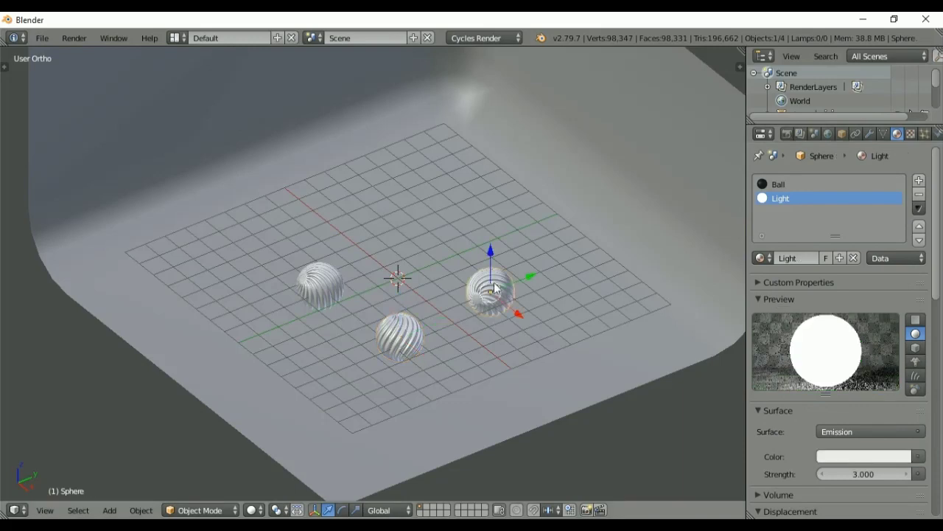
pyautogui.click(866, 457)
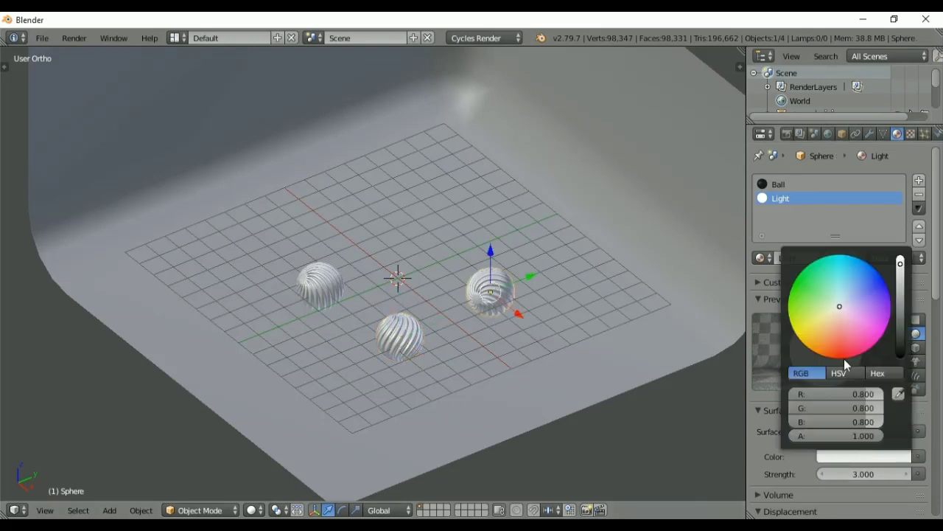
pyautogui.moveTo(858, 394); pyautogui.dragTo(689, 399)
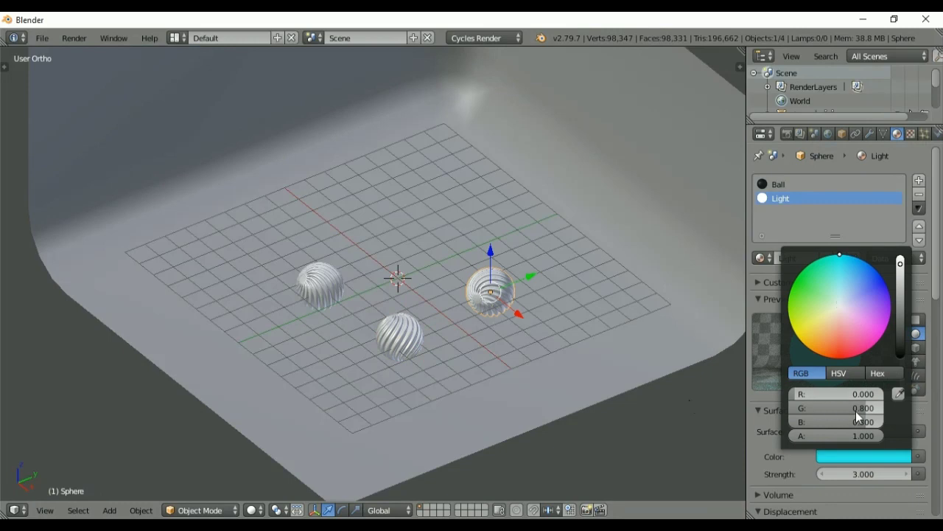
pyautogui.moveTo(857, 410); pyautogui.dragTo(573, 437)
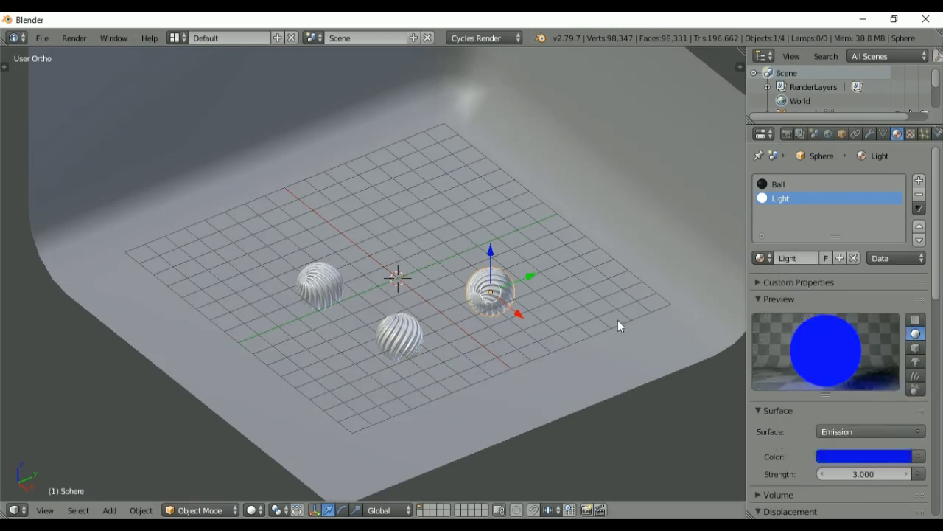
# Preview the red, green and blue spheres rendered, then return to solid and select the floor
pyautogui.hotkey('shift', 'z')
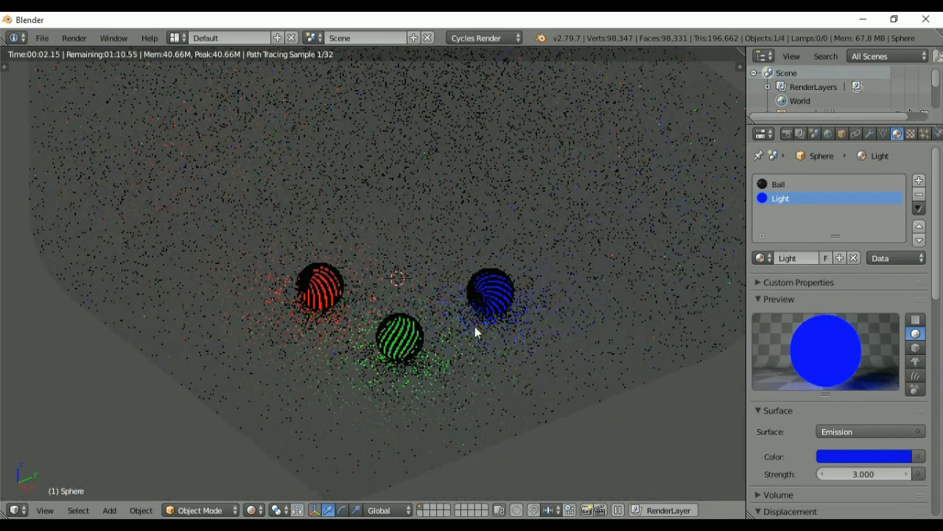
pyautogui.moveTo(475, 326); pyautogui.dragTo(467, 312, button='middle')
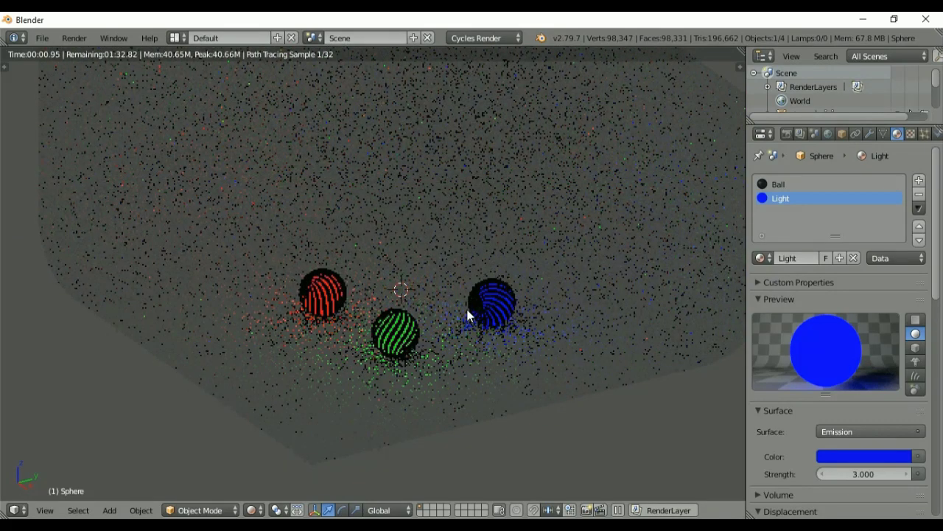
pyautogui.hotkey('shift', 'z')
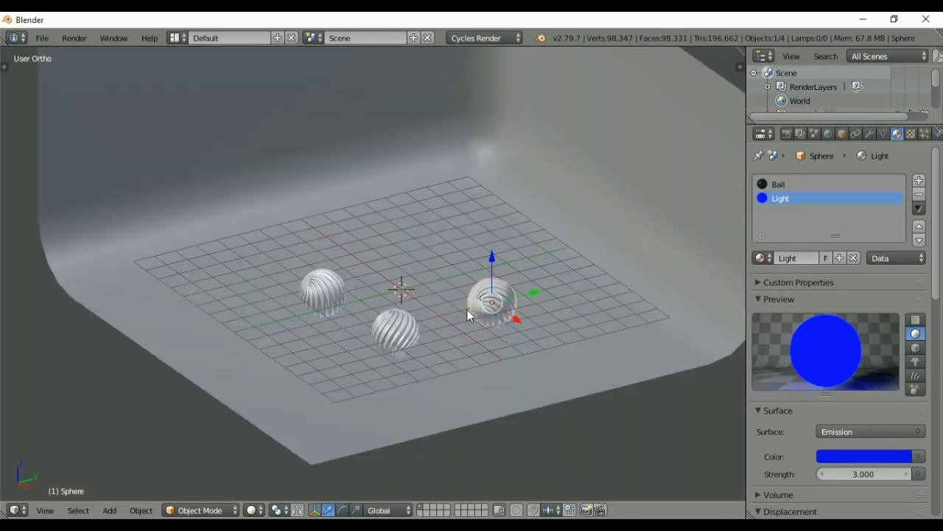
pyautogui.rightClick(433, 257)
# Nudge the floor plane slightly from the top view
pyautogui.press('KP_7')
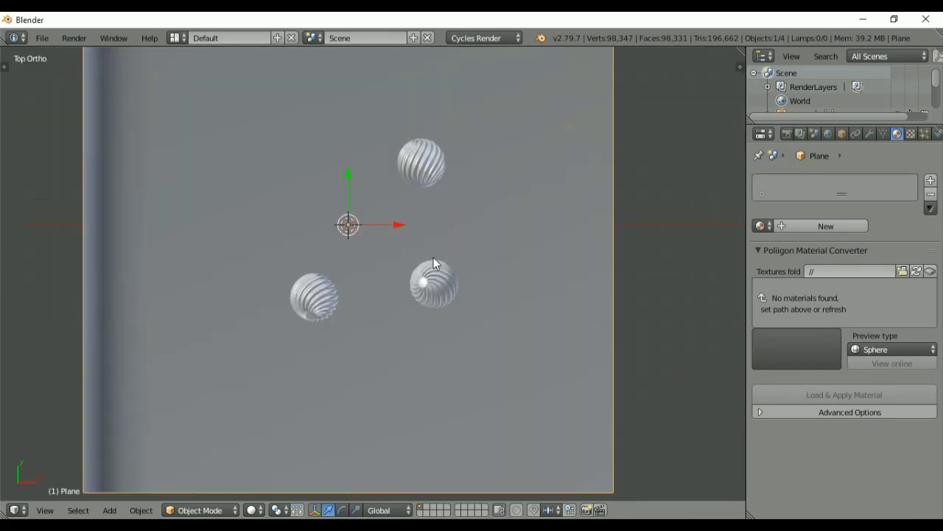
pyautogui.press('g')
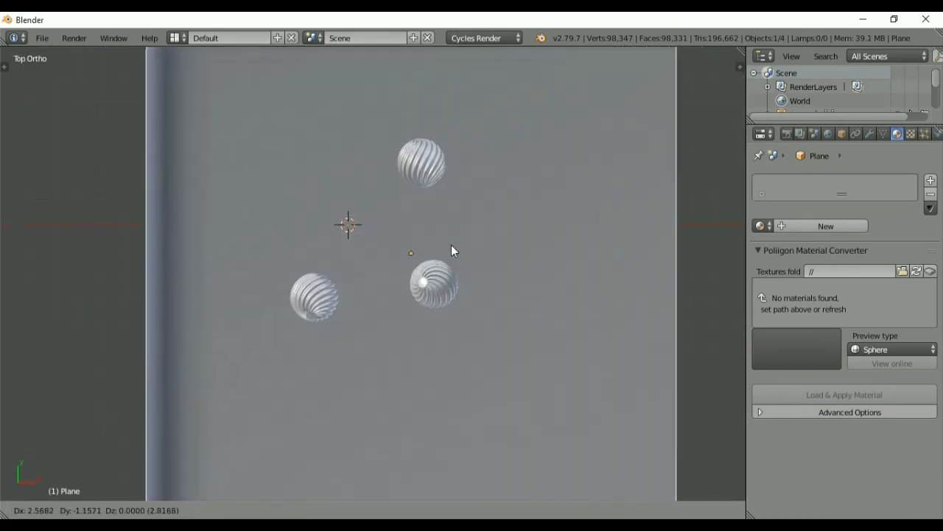
pyautogui.click(451, 244)
pyautogui.moveTo(485, 308); pyautogui.dragTo(375, 191, button='middle')
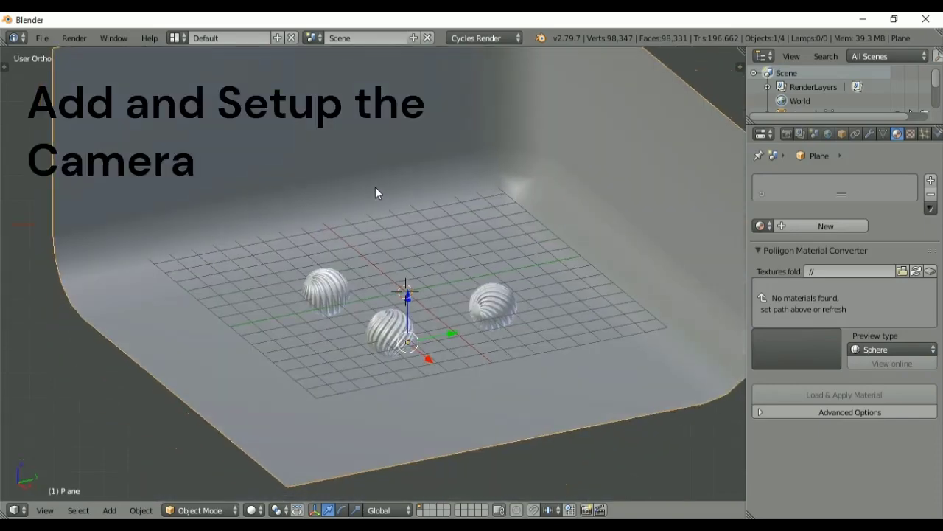
# Add a new camera and look through it
pyautogui.hotkey('shift', 'a')
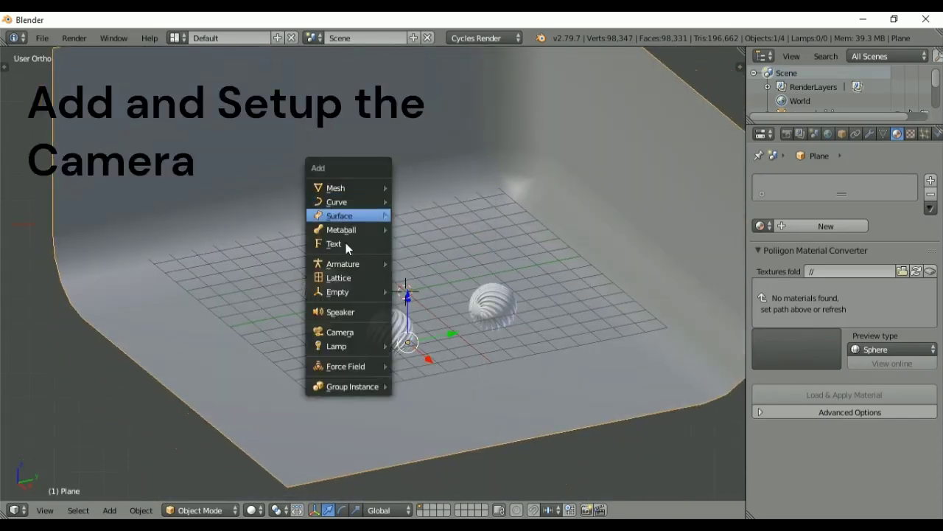
pyautogui.moveTo(337, 346)
pyautogui.click(356, 332)
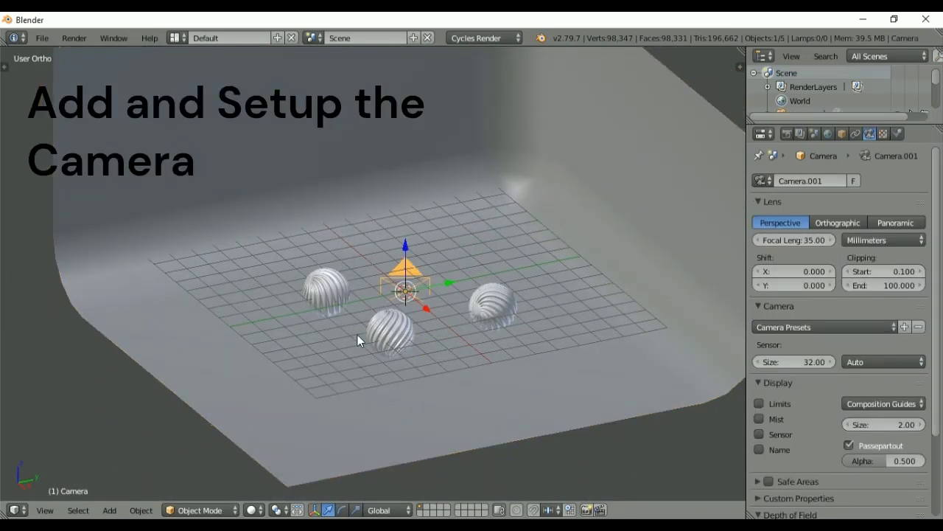
pyautogui.press('KP_0')
# Frame all three spheres with walk navigation and check a rendered camera preview
pyautogui.hotkey('shift', 'f')
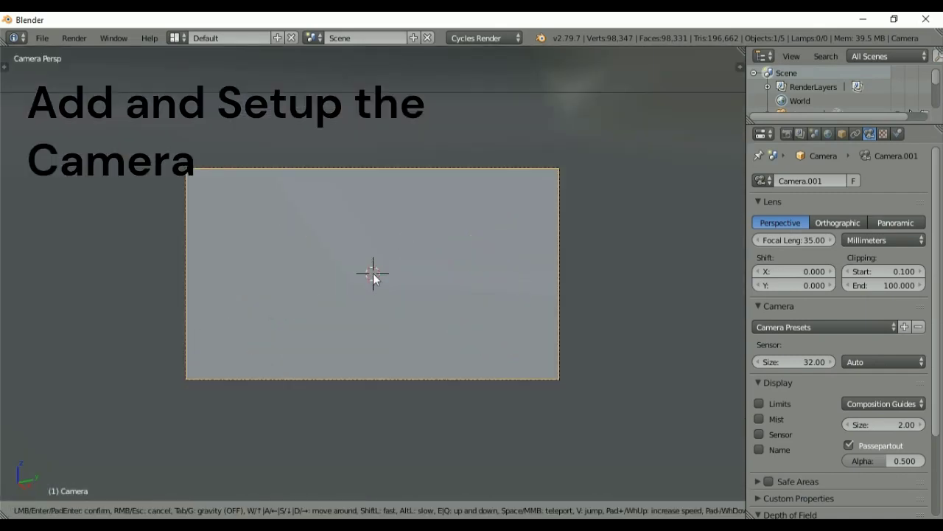
pyautogui.press('s')
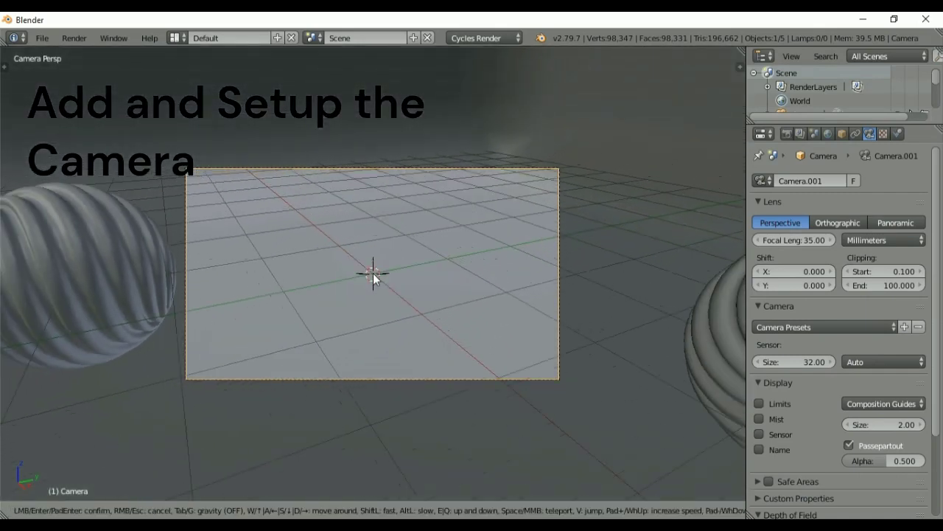
pyautogui.press('s')
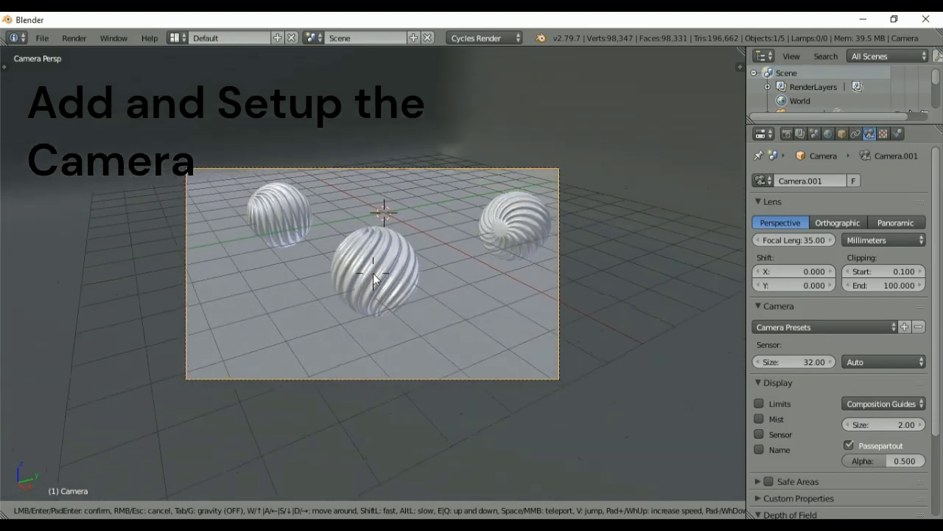
pyautogui.press('d')
pyautogui.press('d')
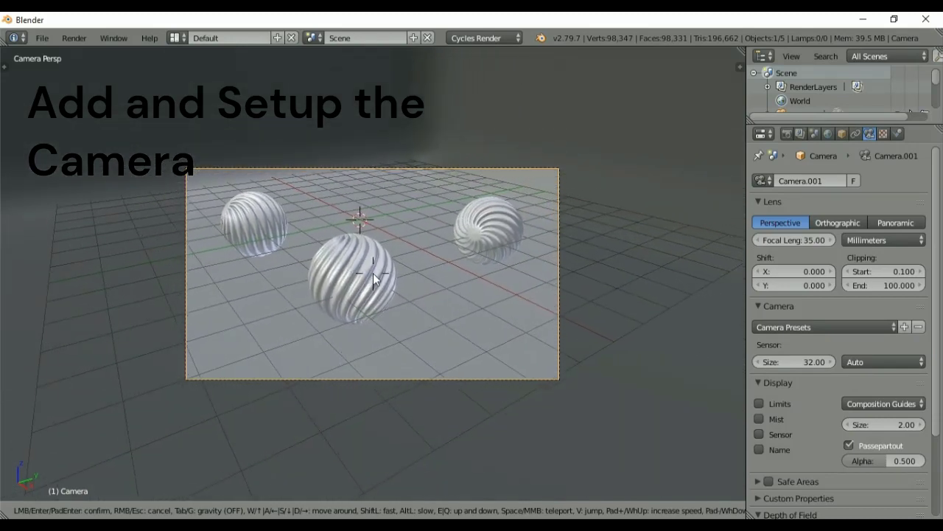
pyautogui.press('a')
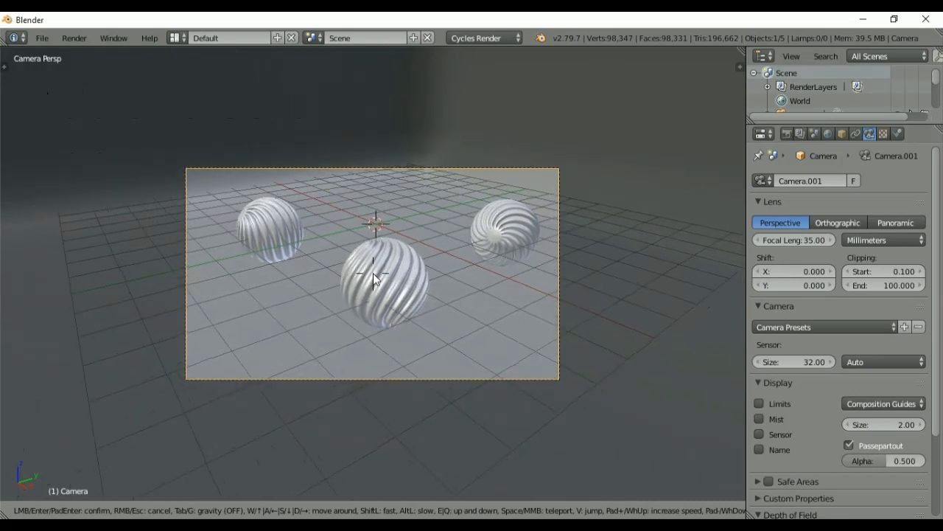
pyautogui.click(374, 275)
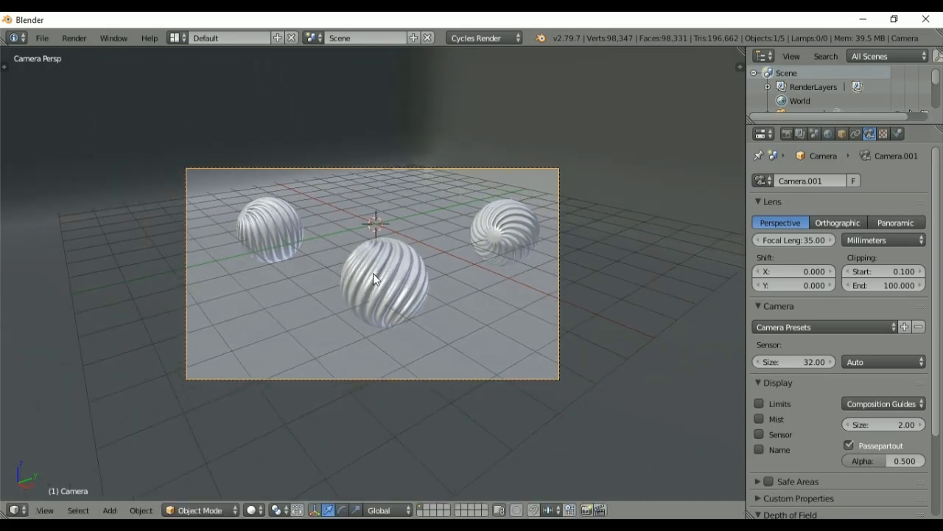
pyautogui.hotkey('shift', 'z')
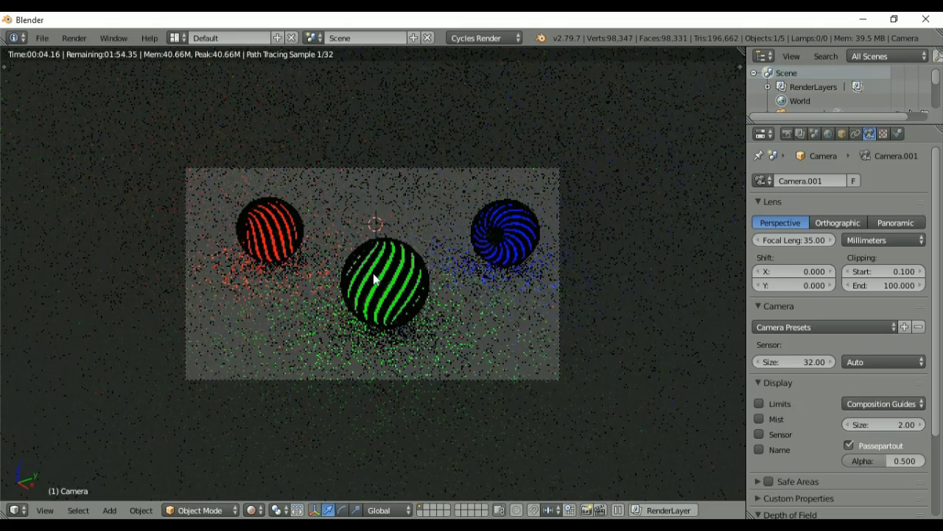
pyautogui.hotkey('shift', 'z')
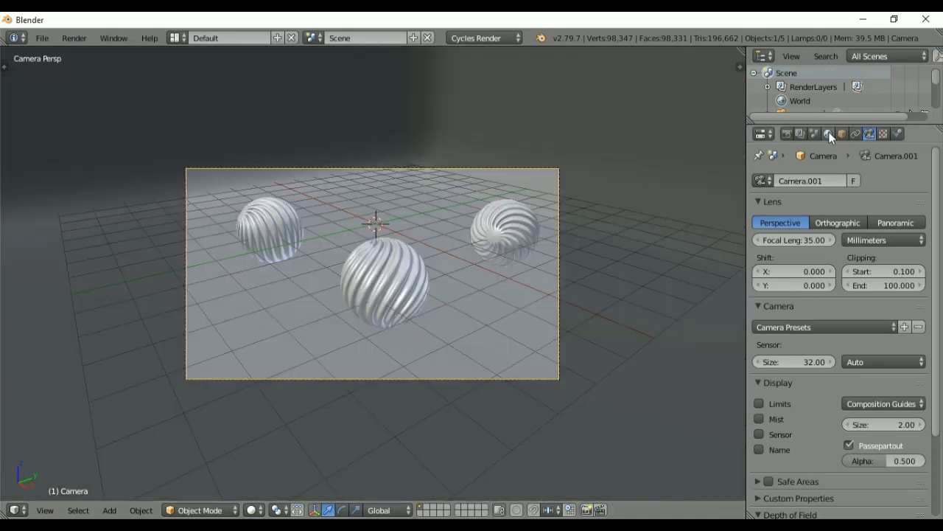
# Set the middle green sphere's Ball material roughness to 0.25
pyautogui.rightClick(401, 265)
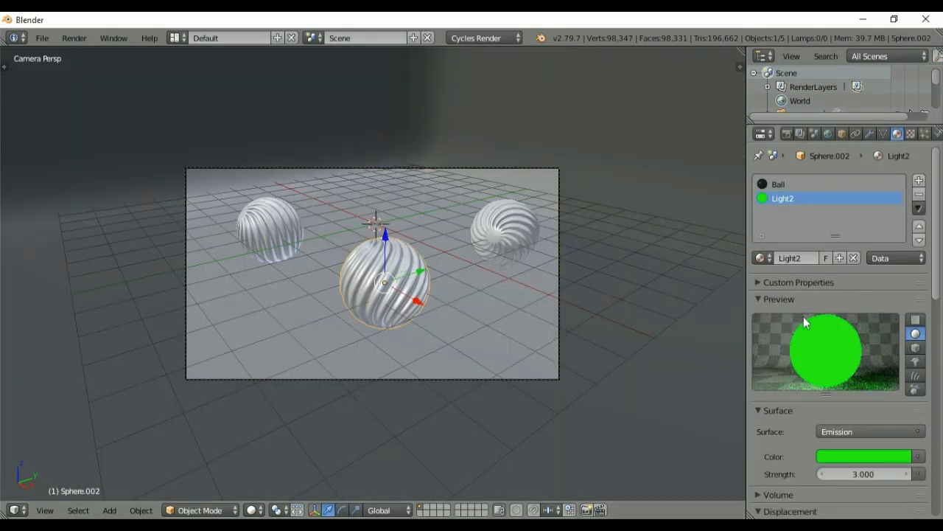
pyautogui.click(803, 183)
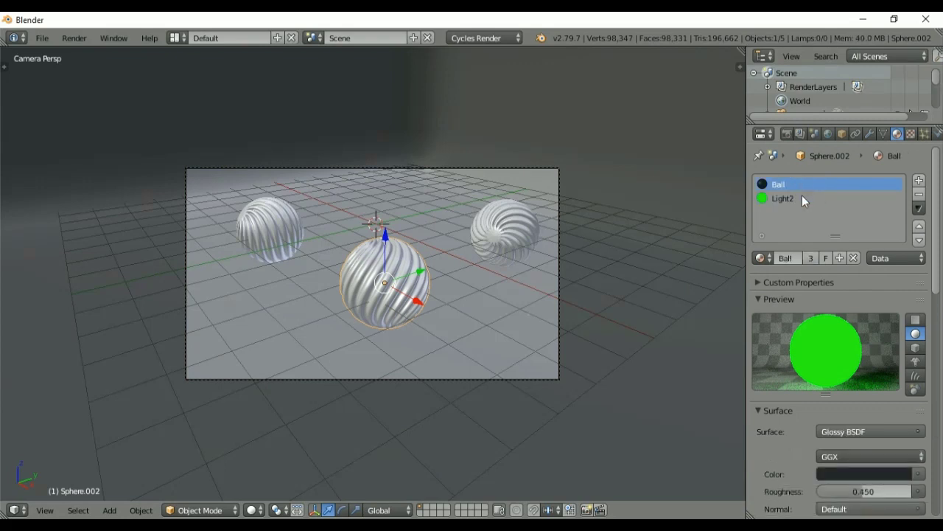
pyautogui.click(860, 490)
pyautogui.press('BackSpace')
pyautogui.write('.2')
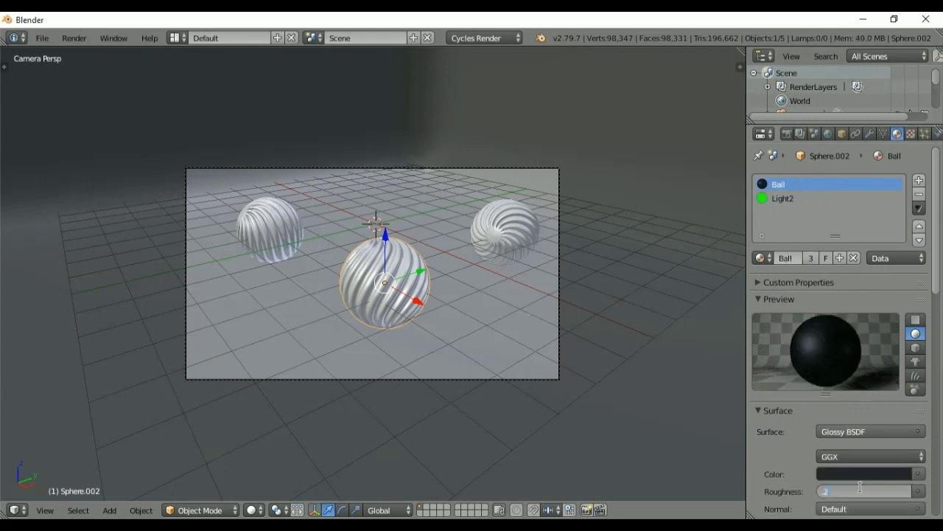
pyautogui.write('5')
pyautogui.press('Return')
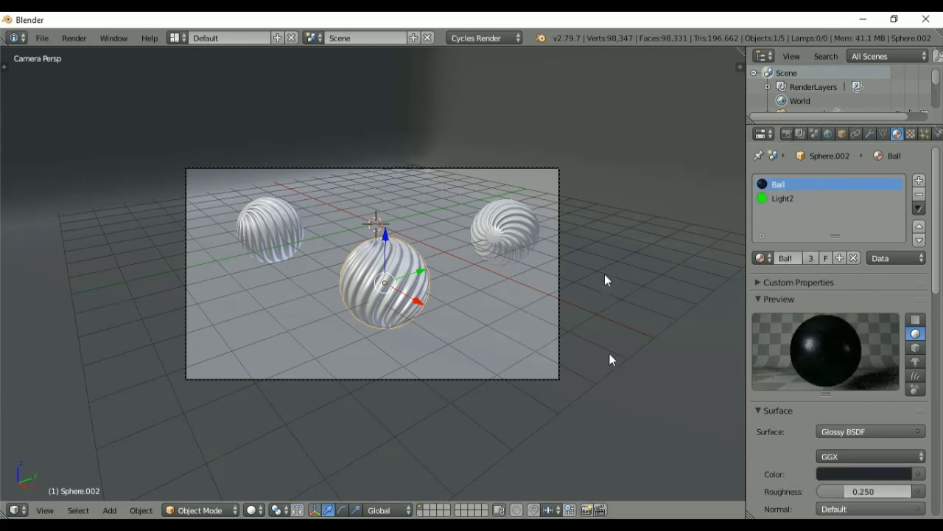
# Give the floor plane a new near-black Glossy BSDF material with roughness 0.5
pyautogui.rightClick(529, 297)
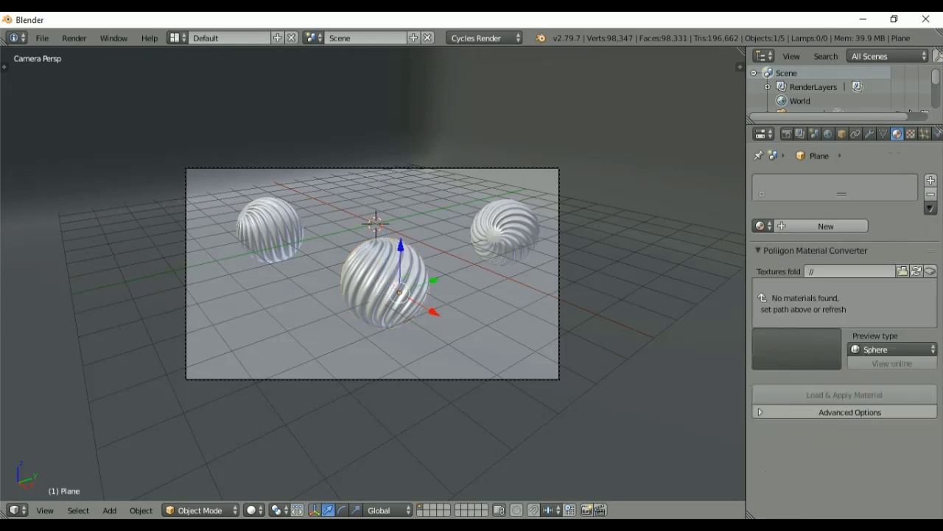
pyautogui.click(796, 229)
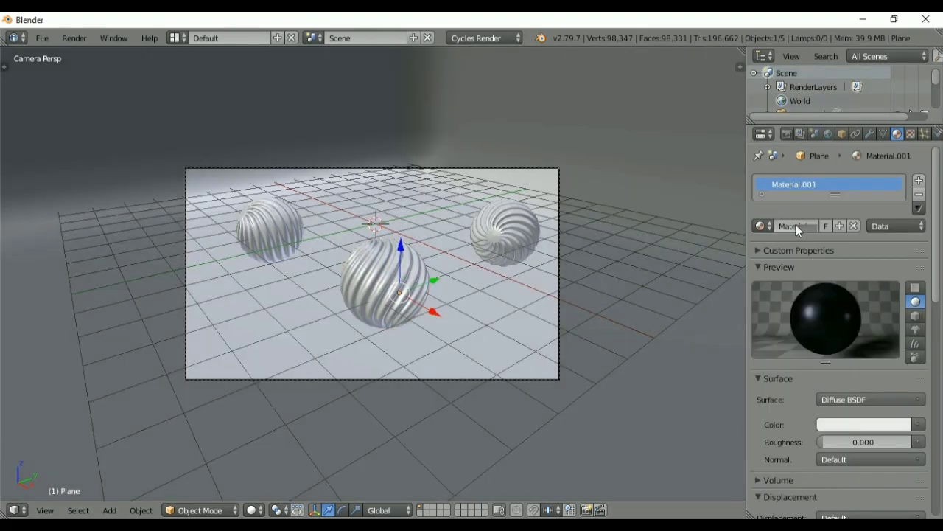
pyautogui.click(842, 399)
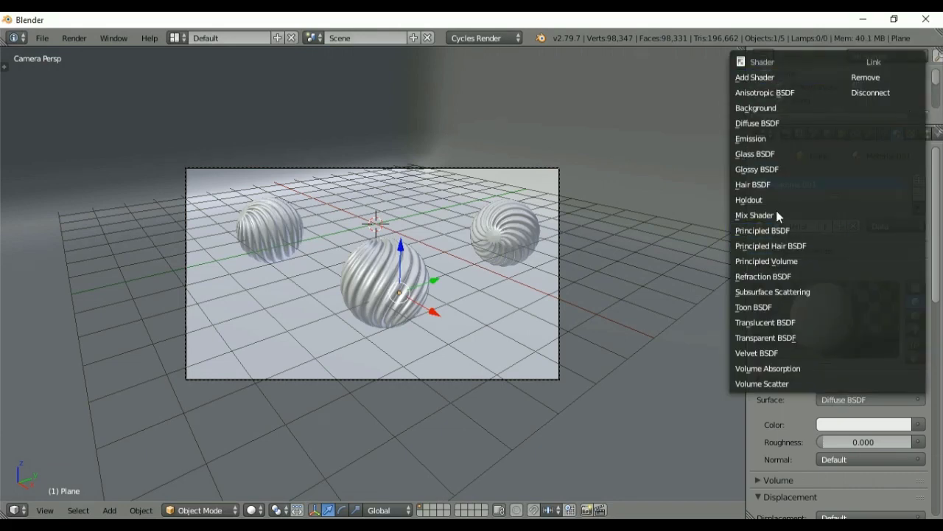
pyautogui.click(759, 169)
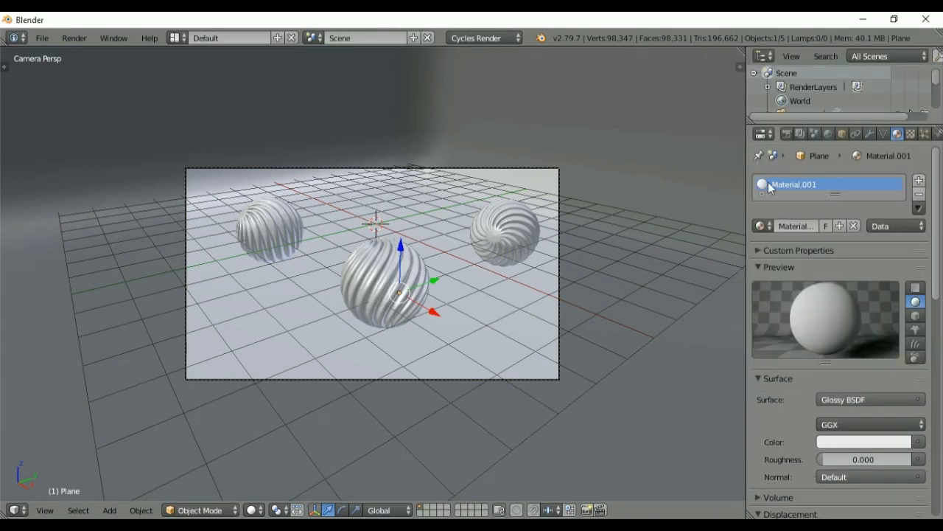
pyautogui.click(872, 459)
pyautogui.press('BackSpace')
pyautogui.press('Return')
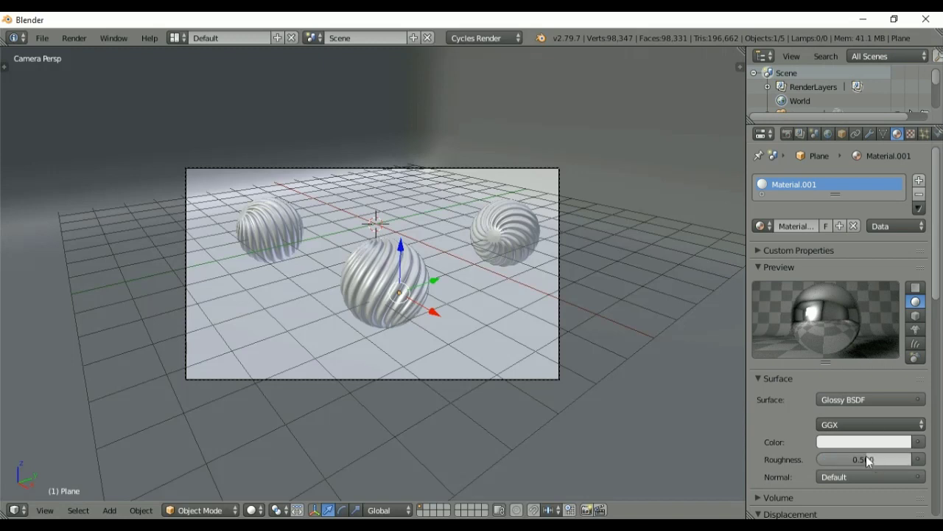
pyautogui.click(864, 441)
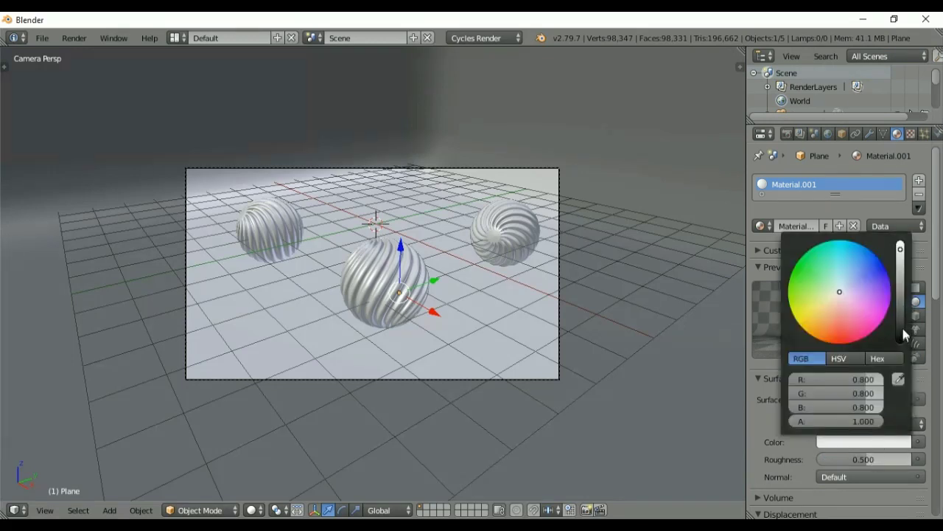
pyautogui.moveTo(904, 334); pyautogui.dragTo(902, 336)
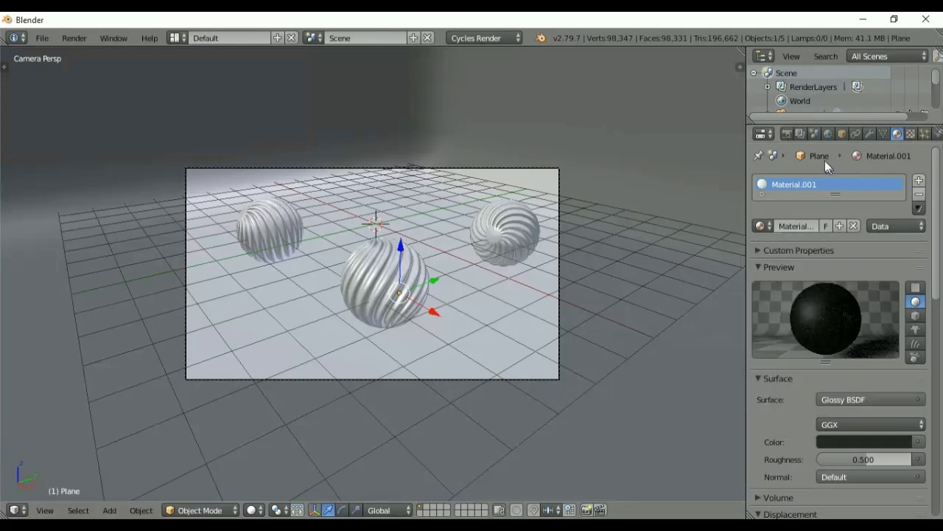
# Darken the World background colour to a near-black 0.007 grey
pyautogui.click(832, 133)
pyautogui.click(874, 278)
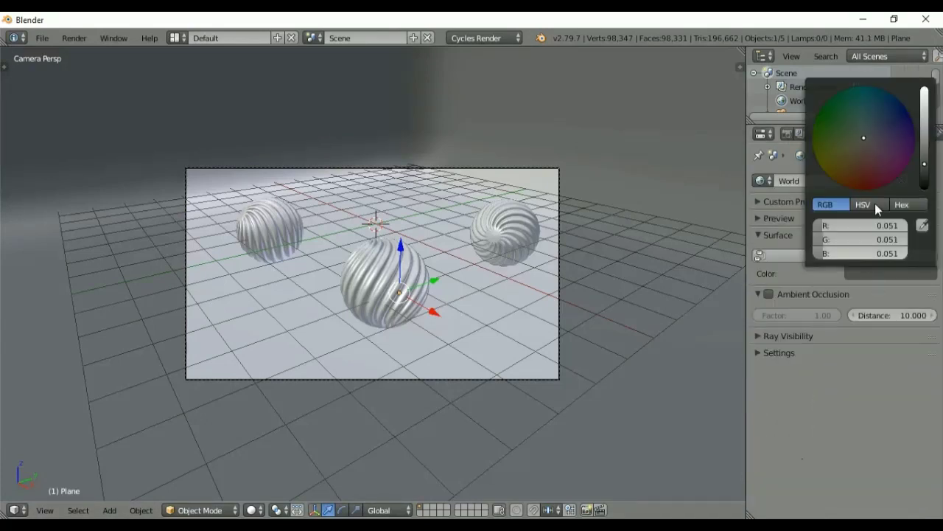
pyautogui.click(926, 184)
pyautogui.moveTo(927, 187); pyautogui.dragTo(831, 190)
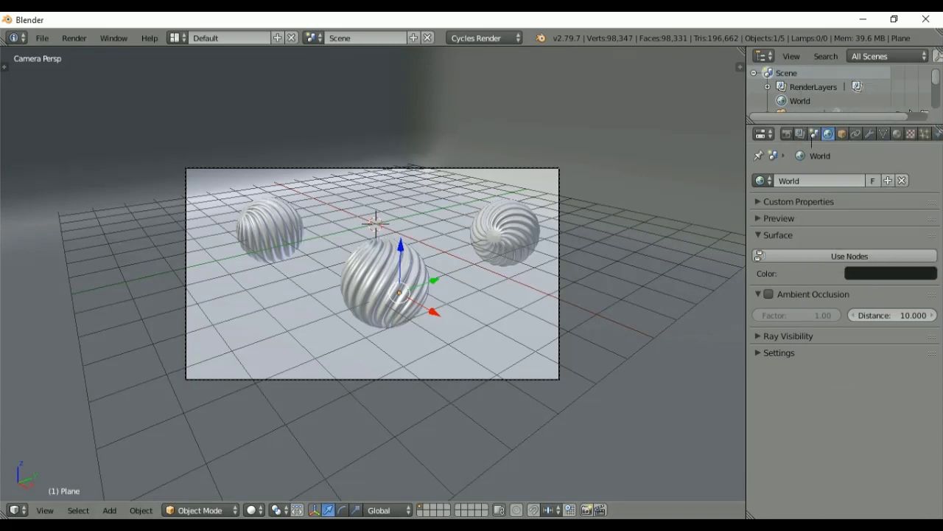
# Look through the Scene, Render Layers and World settings tabs in the Properties editor
pyautogui.click(815, 134)
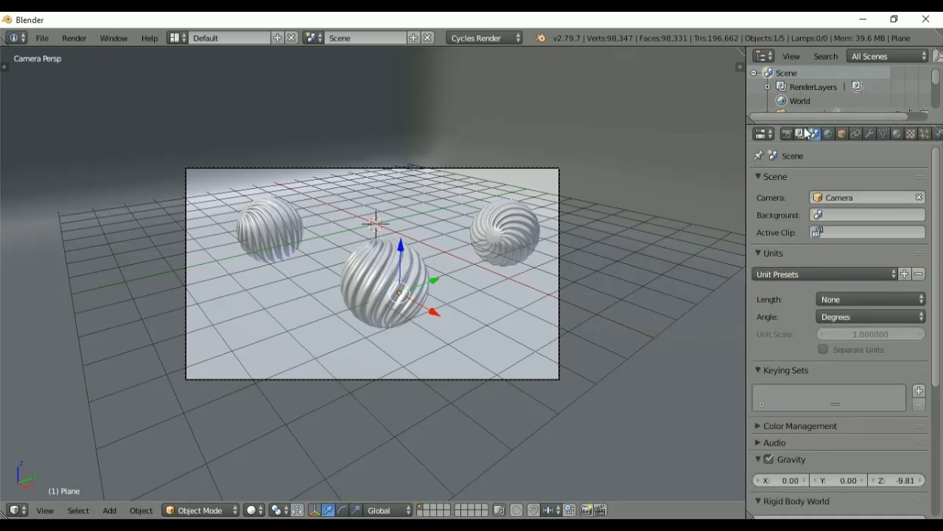
pyautogui.click(800, 134)
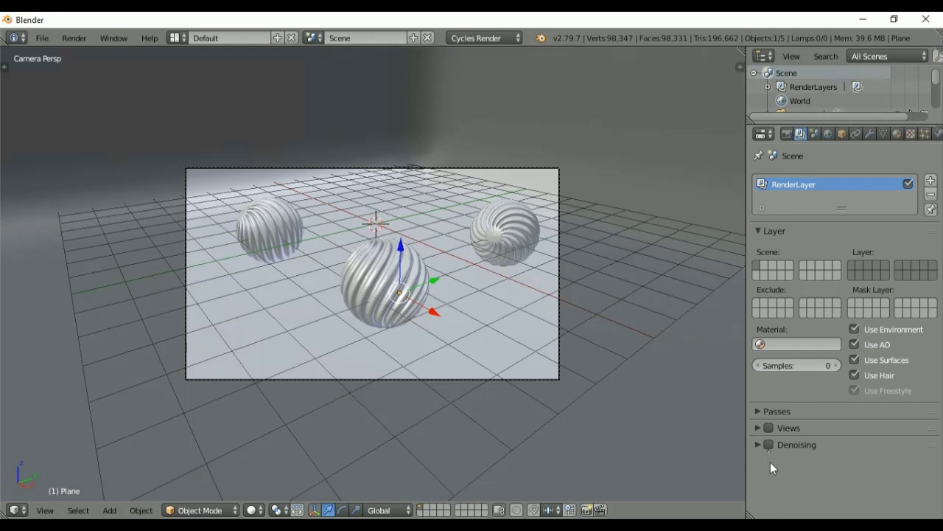
pyautogui.click(829, 134)
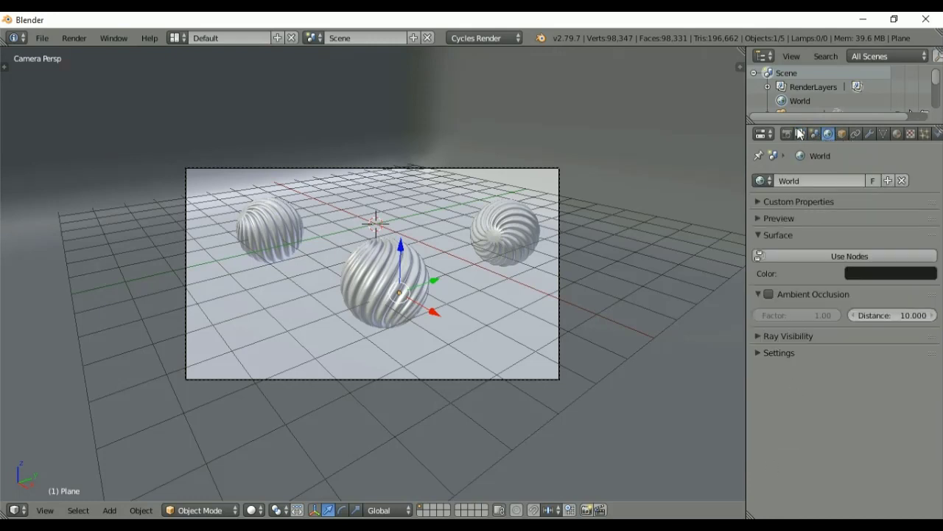
pyautogui.click(801, 134)
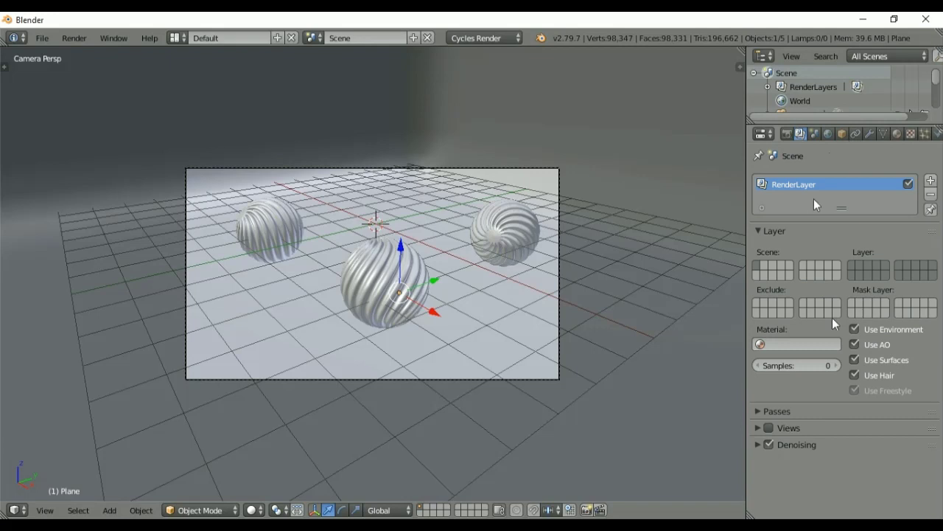
pyautogui.click(814, 134)
# Set Color Management to the Filmic view with a High Contrast look
pyautogui.moveTo(940, 302); pyautogui.dragTo(941, 362)
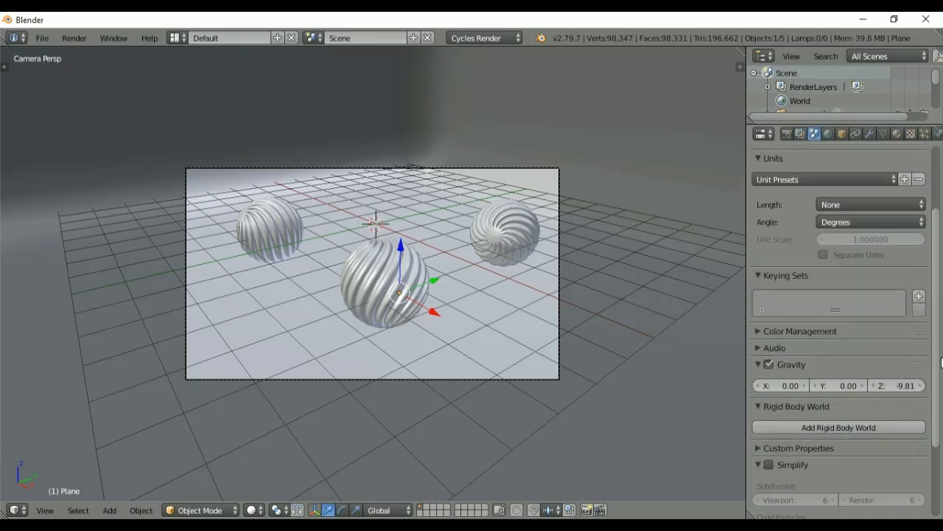
pyautogui.scroll(-1, 777, 325)
pyautogui.click(761, 315)
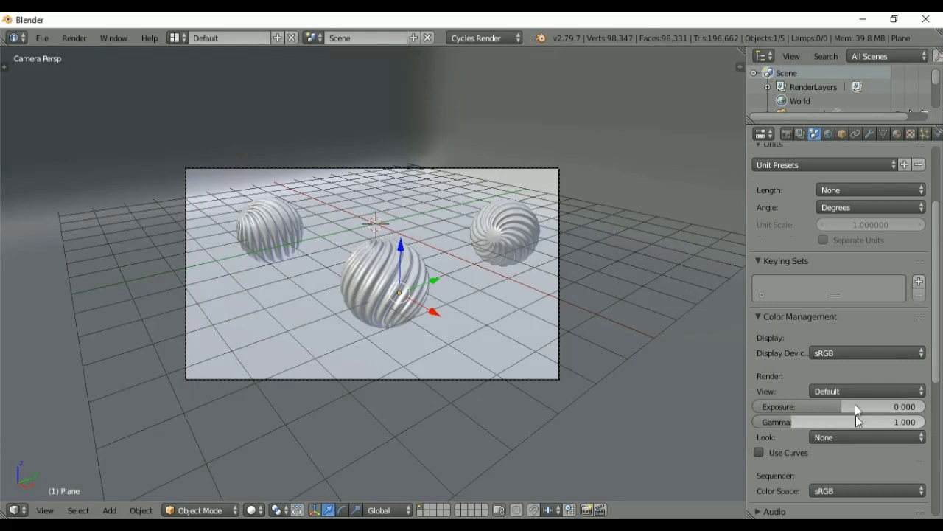
pyautogui.click(862, 389)
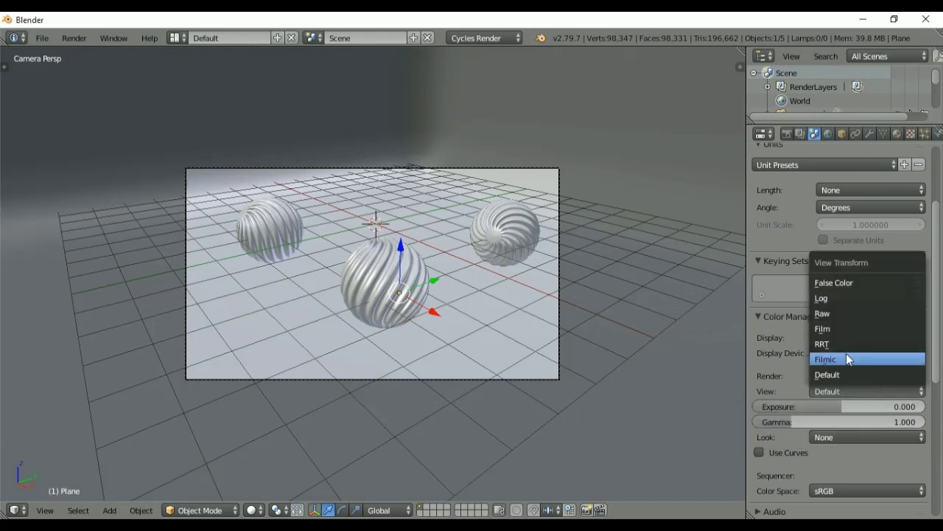
pyautogui.click(846, 355)
pyautogui.click(839, 436)
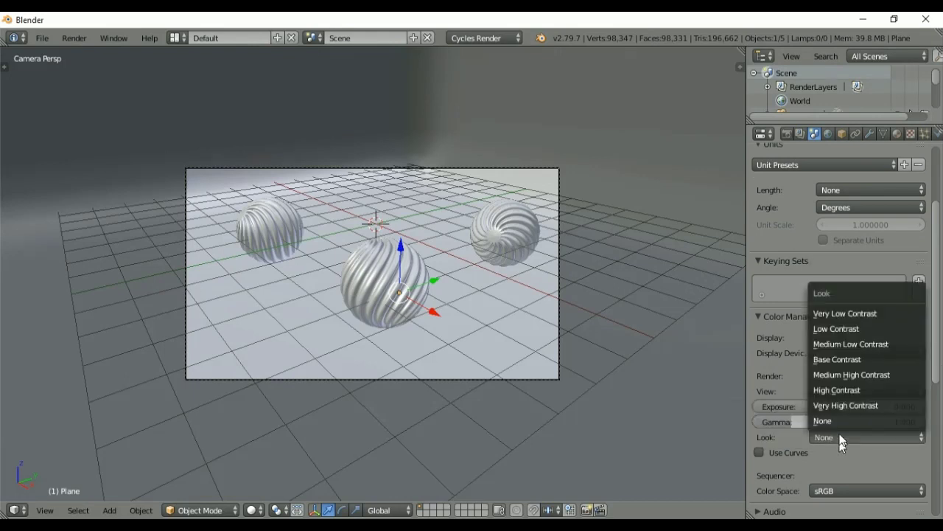
pyautogui.click(842, 392)
# Preview the scene in rendered shading, then return to solid shading
pyautogui.hotkey('shift', 'z')
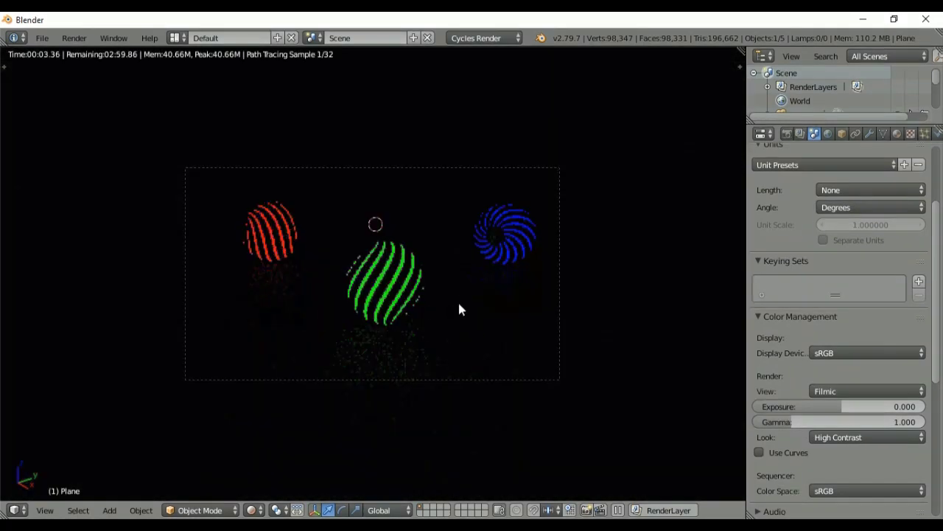
pyautogui.scroll(1, 487, 287)
pyautogui.scroll(1, 496, 287)
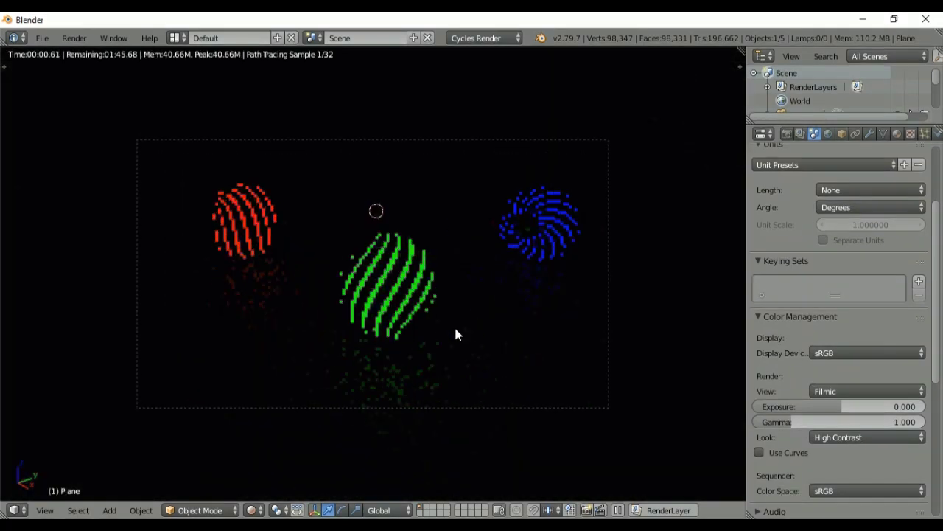
pyautogui.scroll(1, 479, 313)
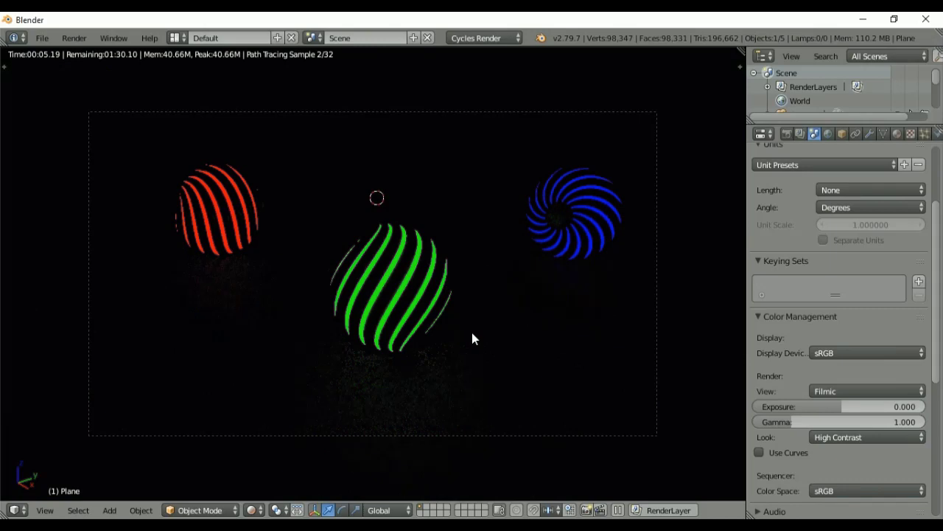
pyautogui.hotkey('shift', 'z')
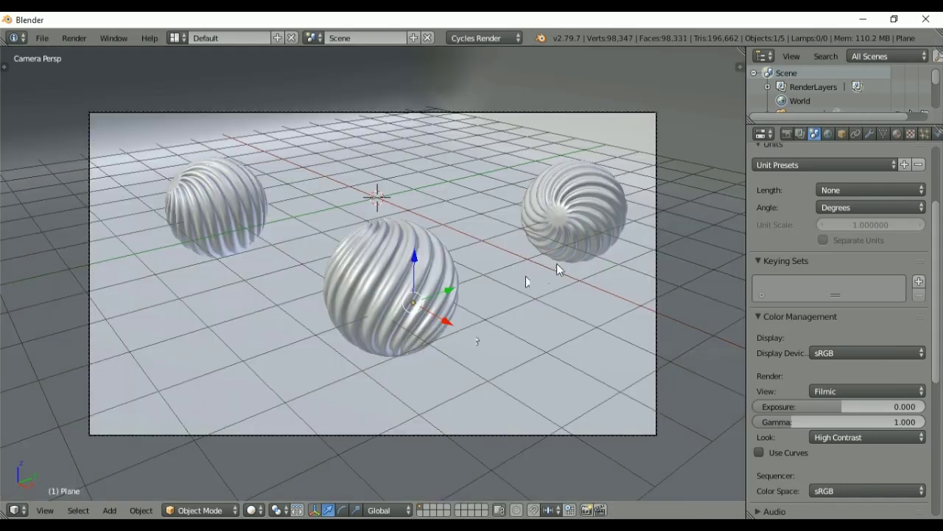
# Add a Sun lamp, place it high up left in Right view, and tilt it toward the spheres
pyautogui.scroll(-3, 477, 350)
pyautogui.scroll(-2, 476, 351)
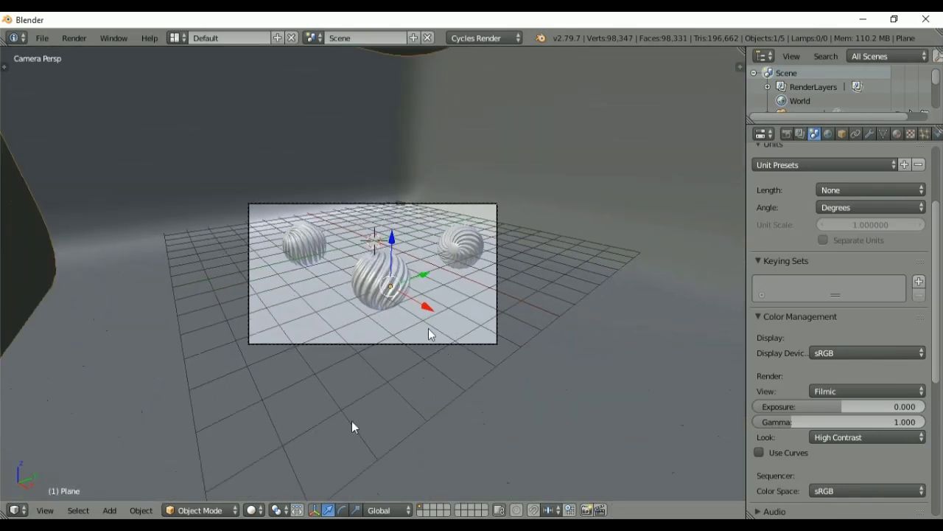
pyautogui.moveTo(352, 428); pyautogui.dragTo(430, 332, button='middle')
pyautogui.hotkey('shift', 'a')
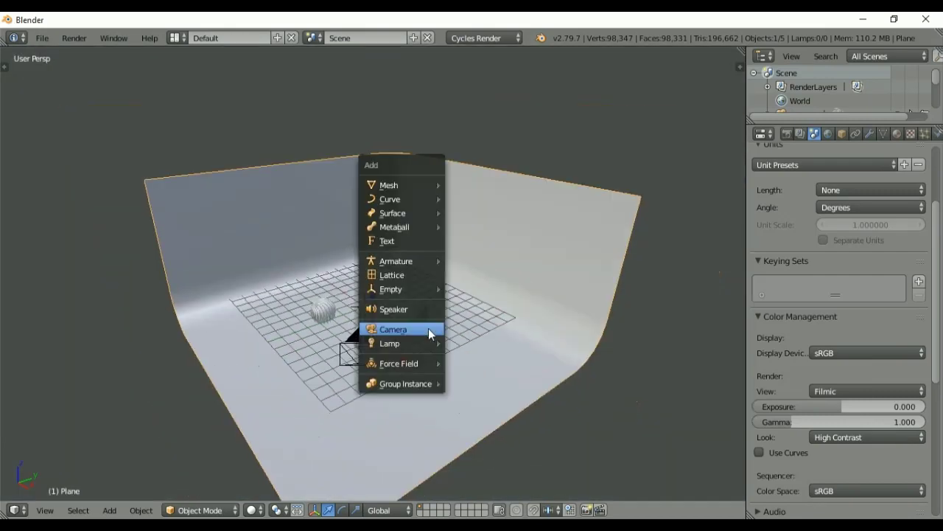
pyautogui.moveTo(391, 343)
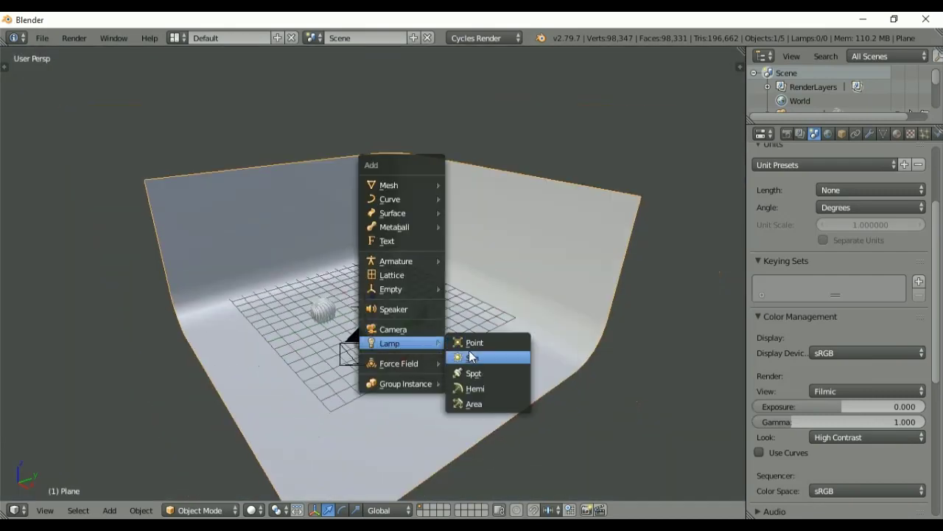
pyautogui.click(471, 358)
pyautogui.press('KP_3')
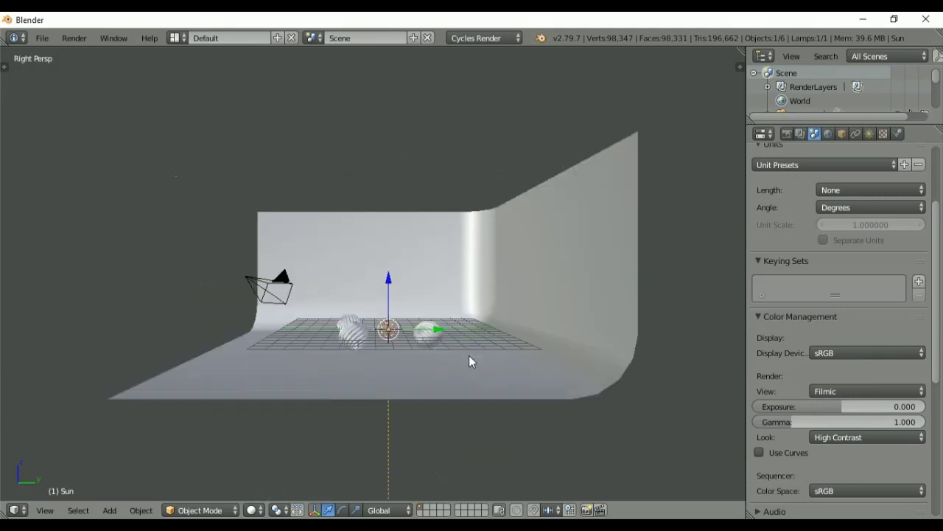
pyautogui.press('g')
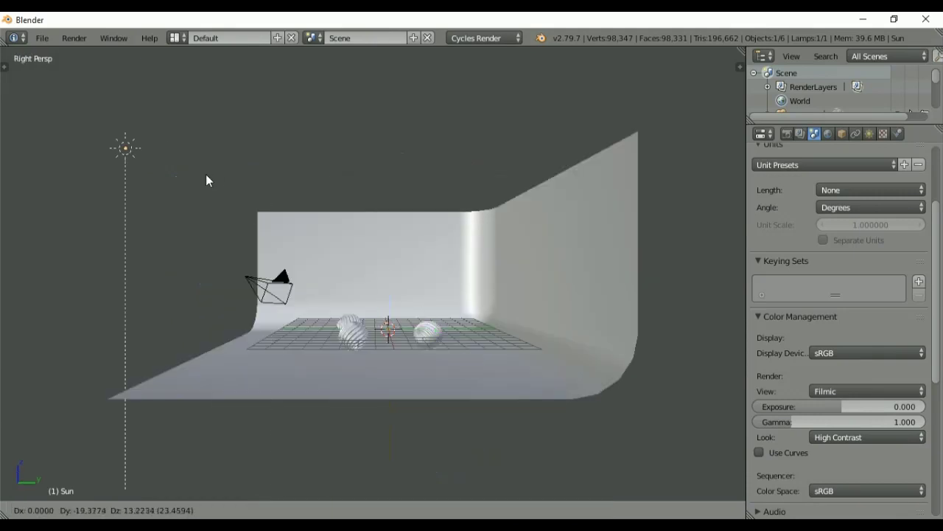
pyautogui.click(83, 115)
pyautogui.press('r')
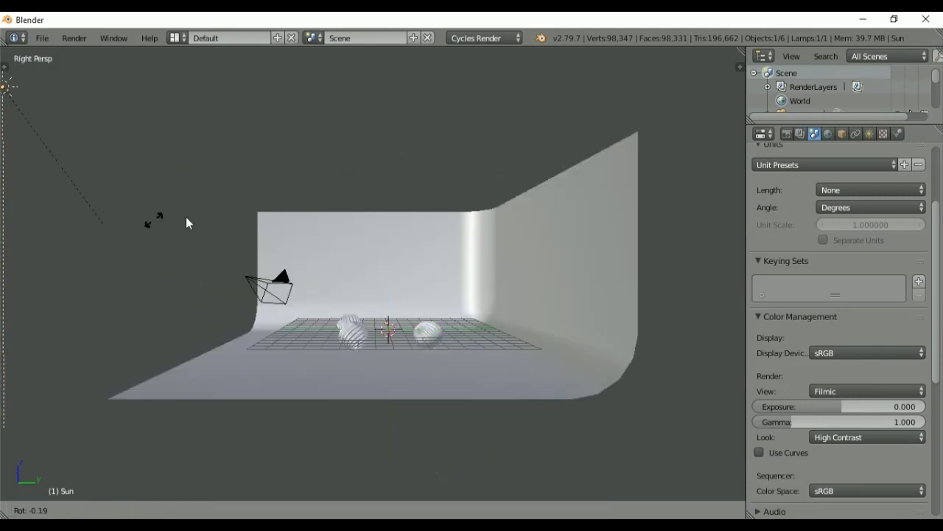
pyautogui.click(192, 219)
# Return to camera view and preview the sun-lit scene in rendered shading
pyautogui.press('KP_0')
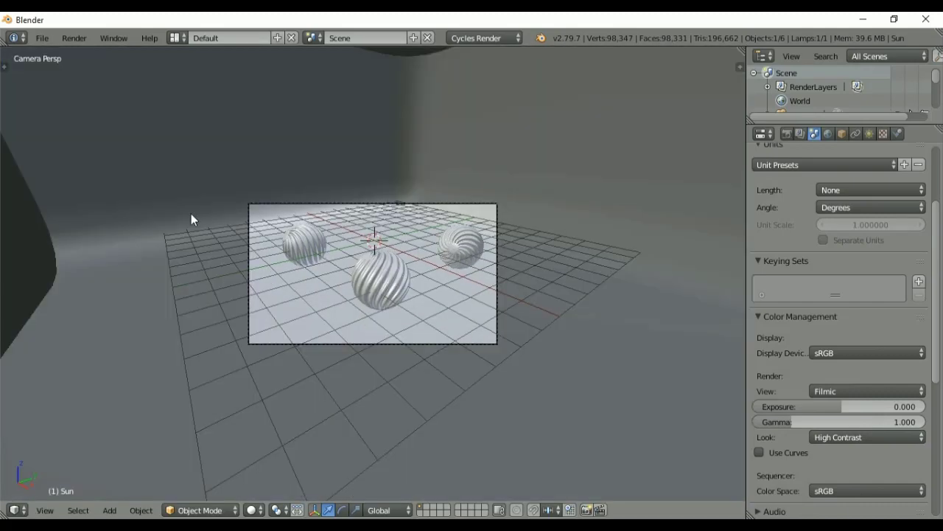
pyautogui.hotkey('shift', 'z')
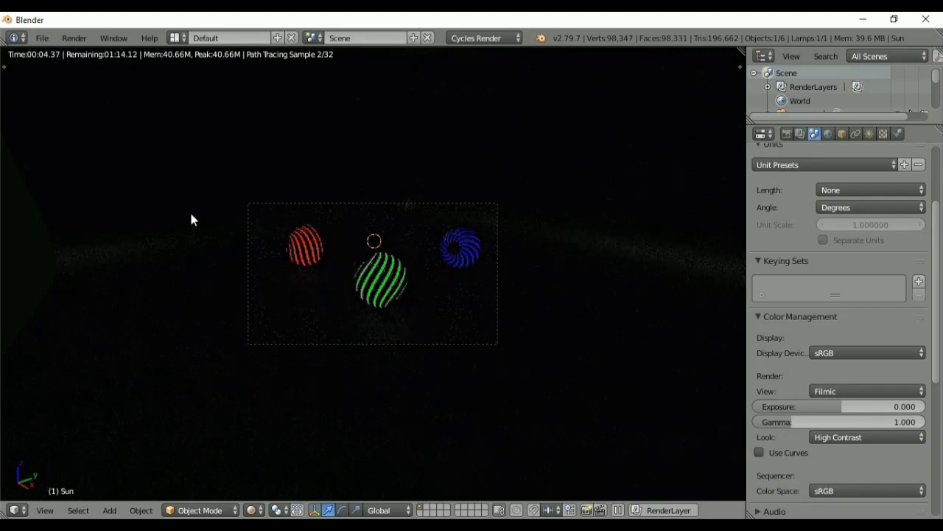
pyautogui.scroll(2, 354, 280)
pyautogui.scroll(1, 405, 247)
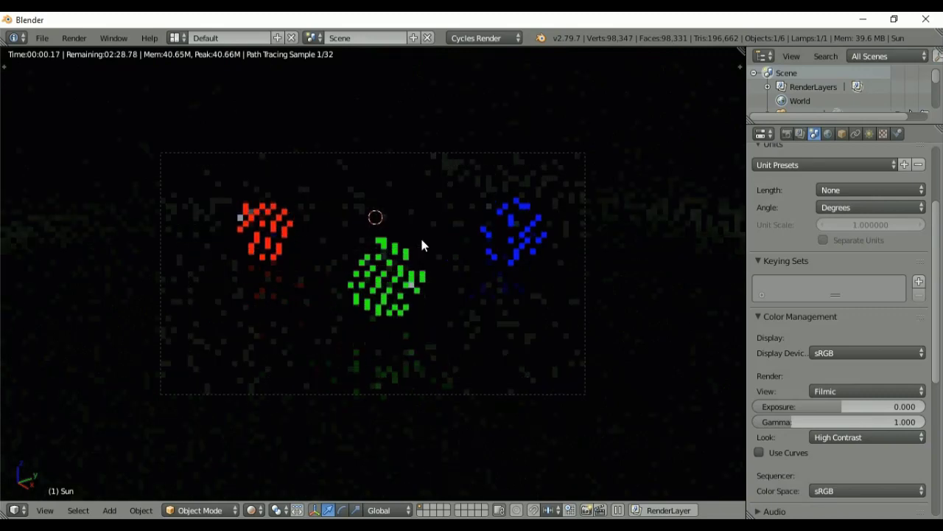
pyautogui.scroll(1, 421, 251)
pyautogui.scroll(1, 438, 249)
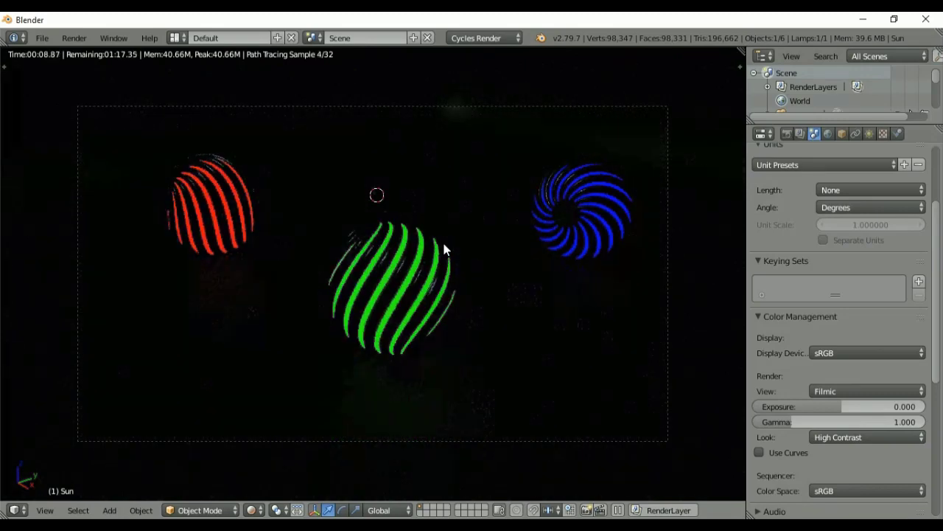
# Switch the viewport from rendered preview back to solid shading with Shift+Z
pyautogui.hotkey('shift', 'z')
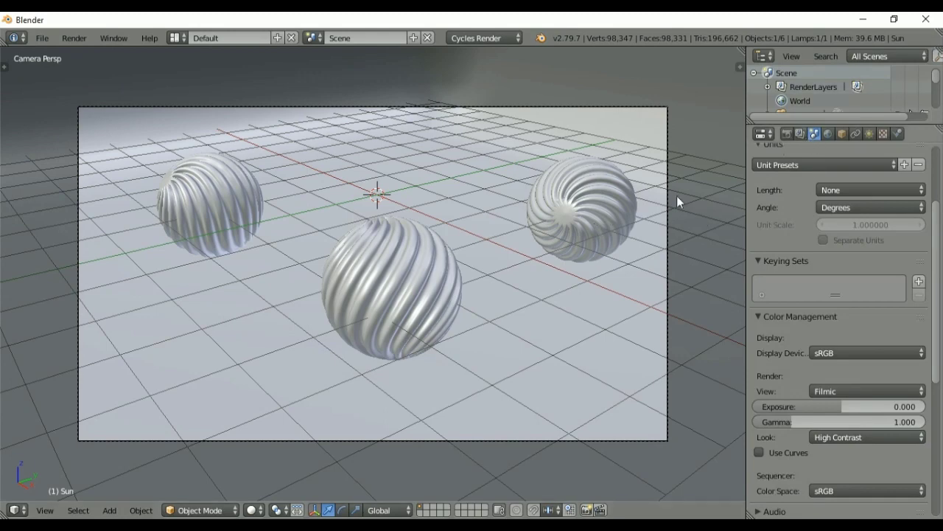
# Set emission Strength to 4 on the green sphere's Light2 material, then on the blue and red glows
pyautogui.rightClick(395, 303)
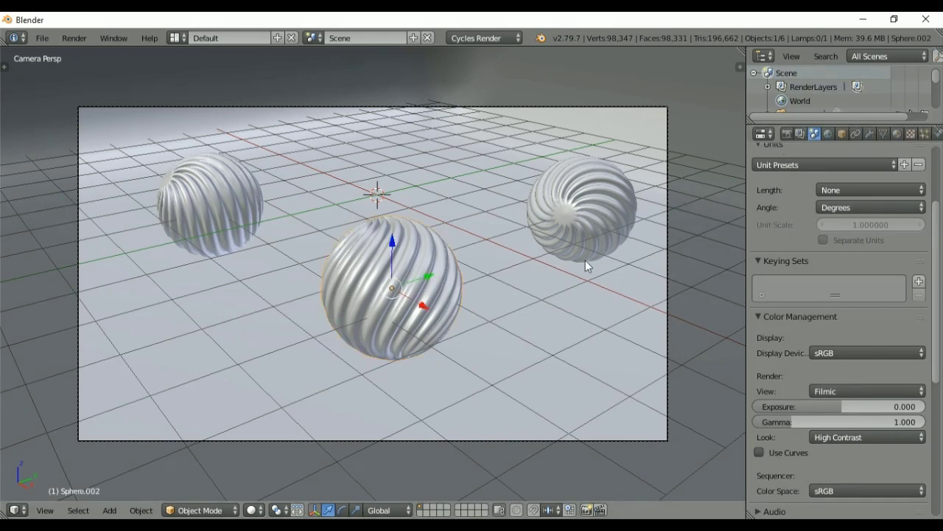
pyautogui.click(897, 133)
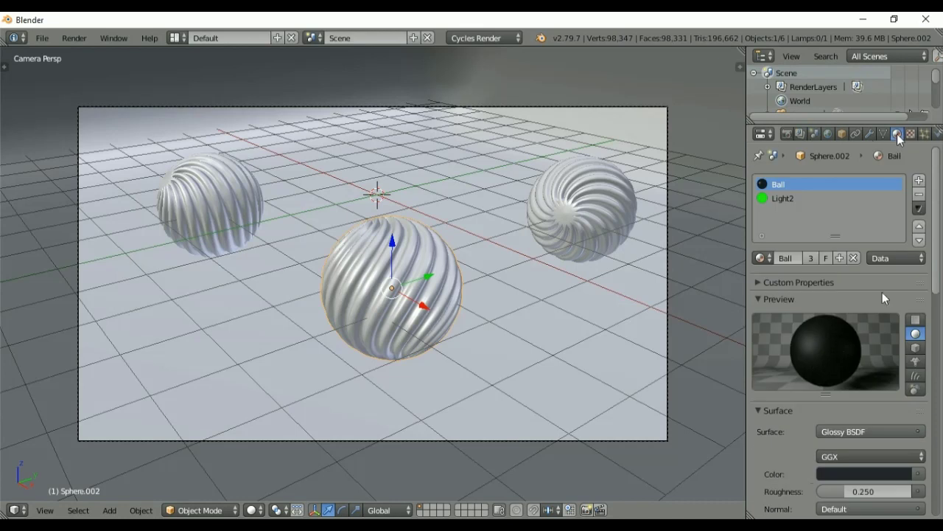
pyautogui.click(781, 199)
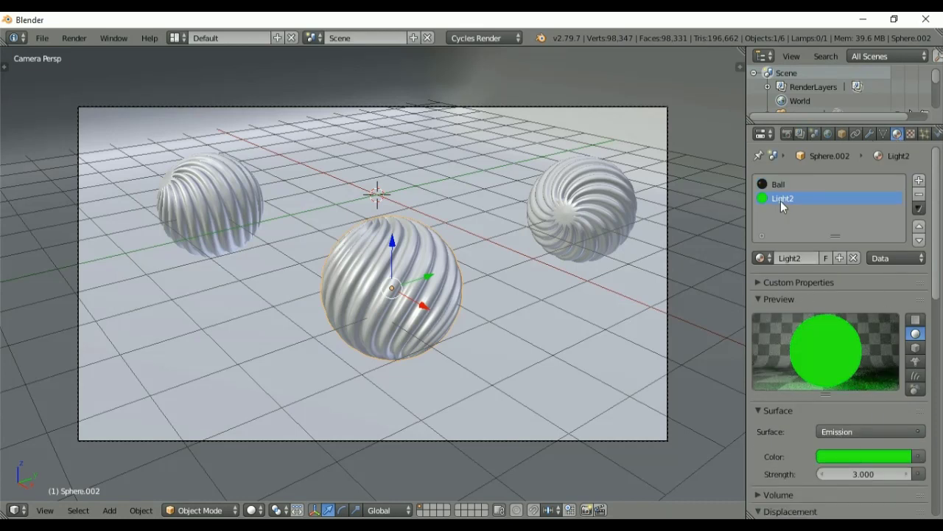
pyautogui.moveTo(856, 474); pyautogui.dragTo(870, 474)
pyautogui.rightClick(623, 245)
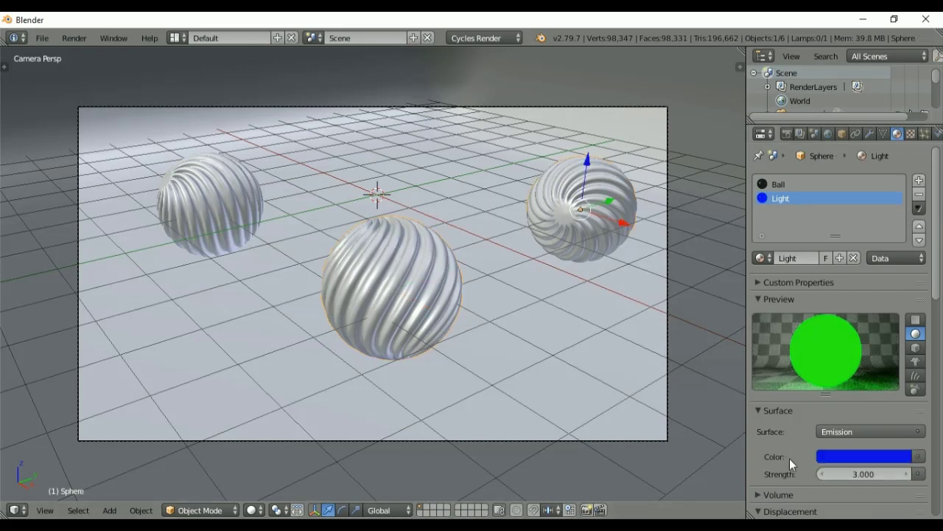
pyautogui.click(859, 475)
pyautogui.write('4')
pyautogui.press('Return')
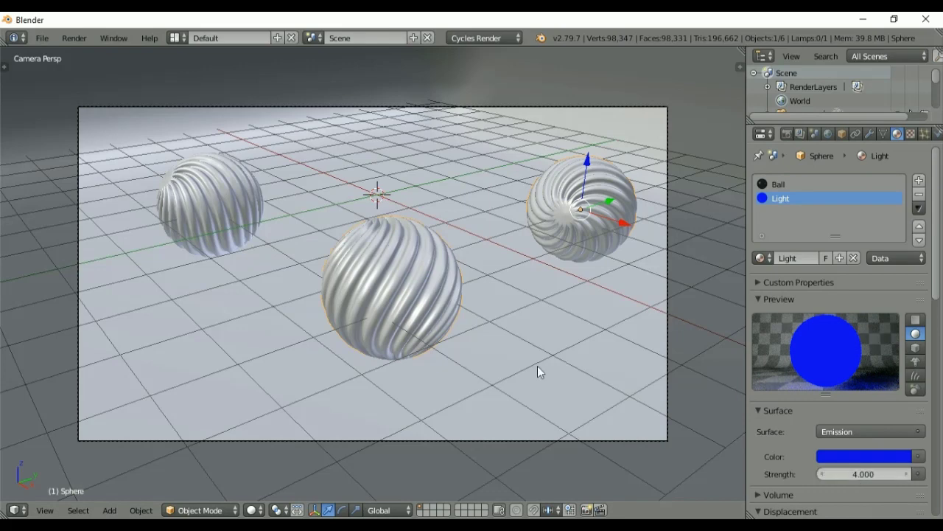
pyautogui.rightClick(215, 202)
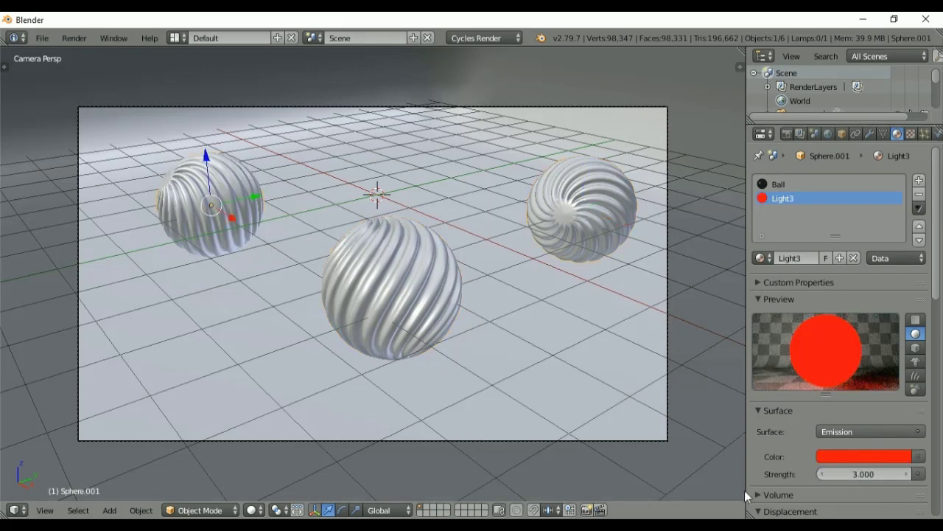
pyautogui.click(851, 476)
pyautogui.write('4')
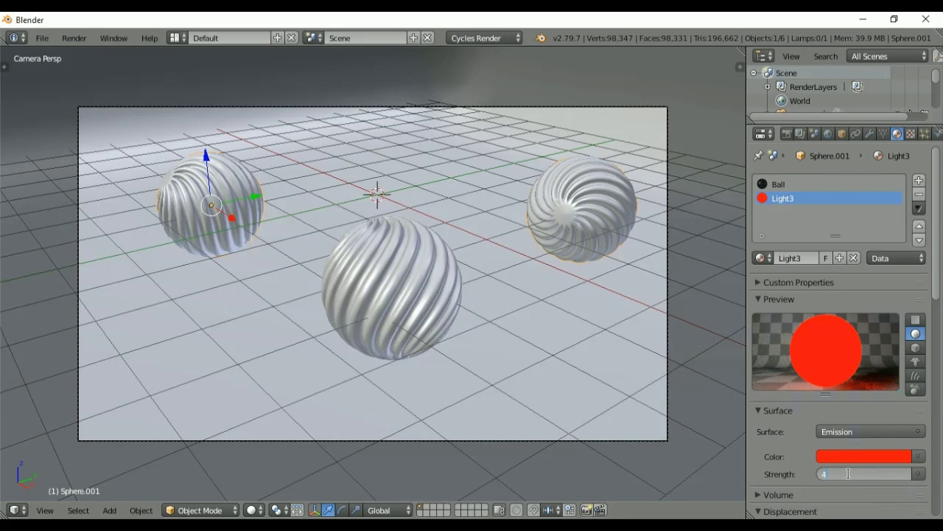
pyautogui.press('Return')
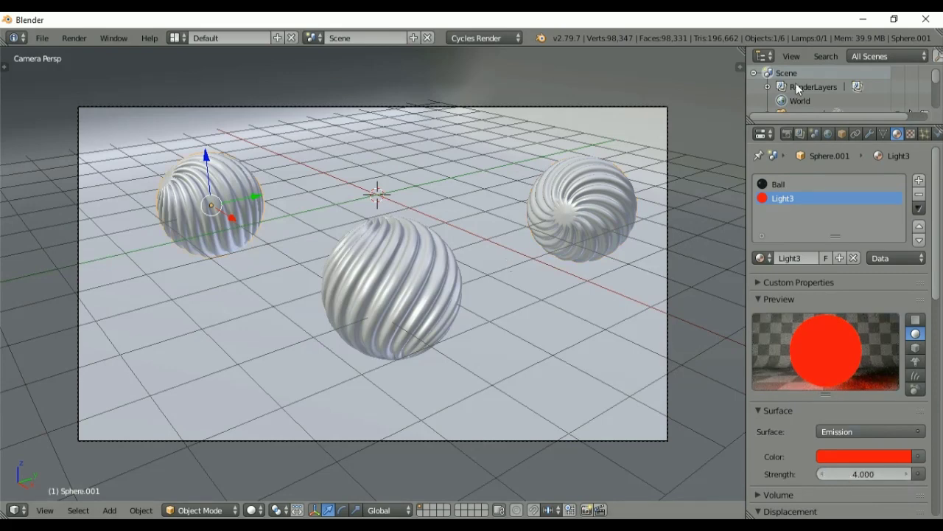
# Raise the resolution scale from 50% to 100% of 1920×1080 and render the final image
pyautogui.click(787, 134)
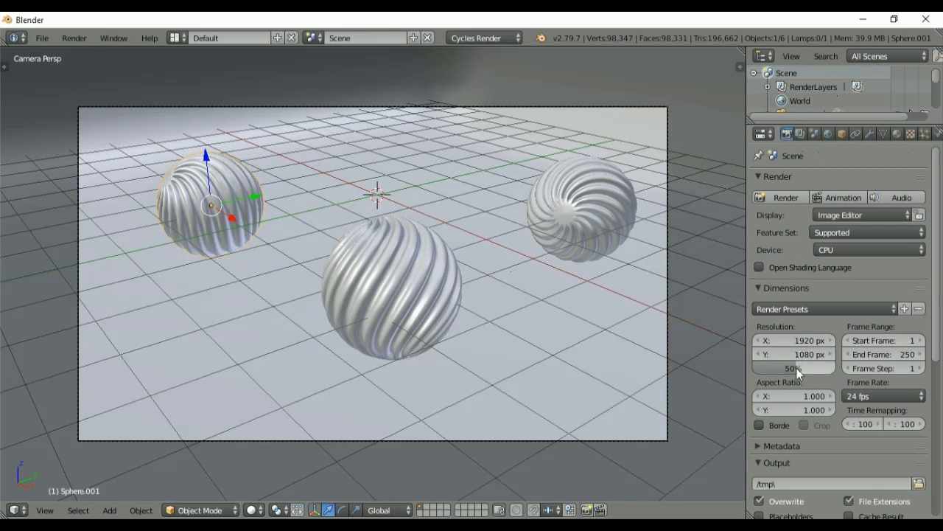
pyautogui.moveTo(798, 368); pyautogui.dragTo(863, 371)
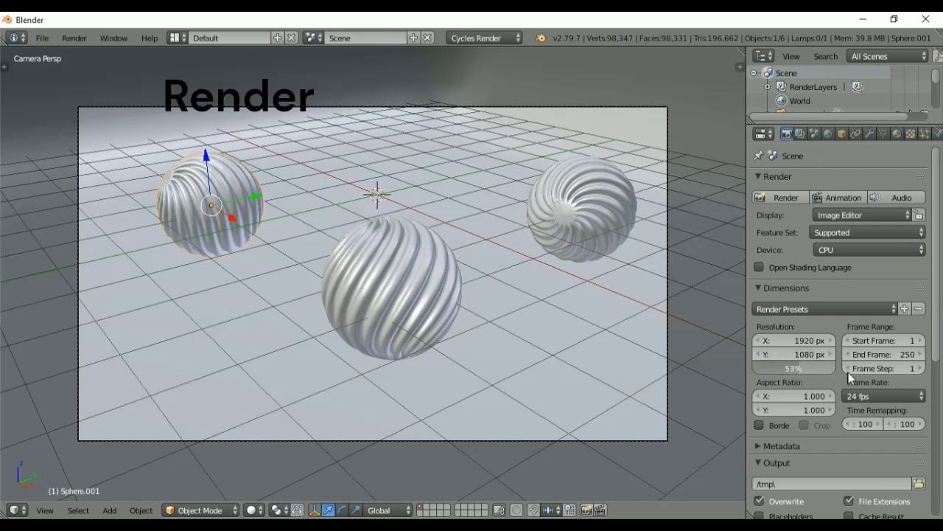
pyautogui.click(785, 201)
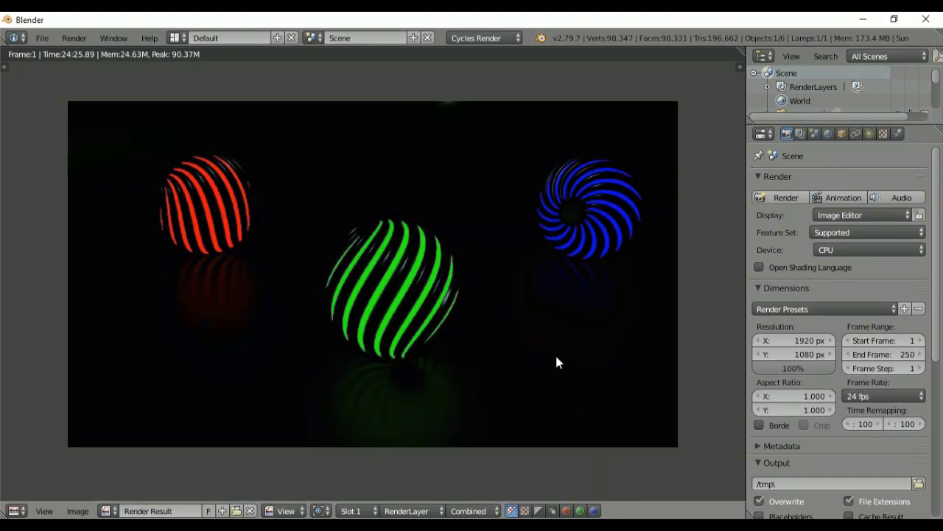
# Turn the area into the Compositing node editor with Use Nodes and Backdrop enabled
pyautogui.click(15, 511)
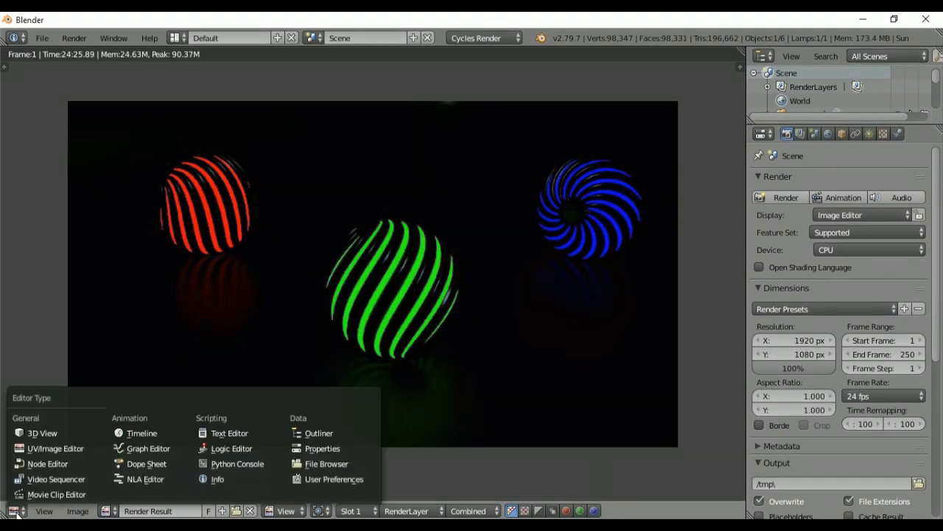
pyautogui.click(53, 463)
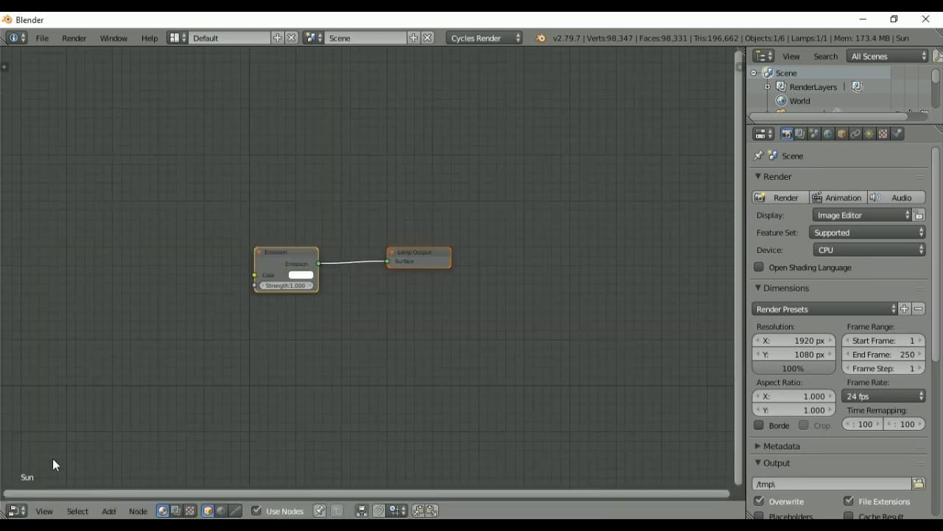
pyautogui.click(177, 511)
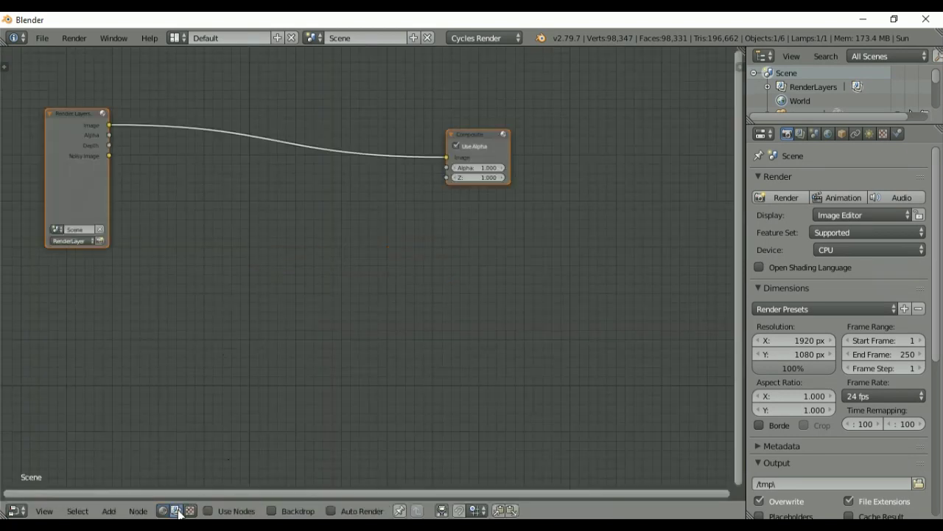
pyautogui.click(208, 510)
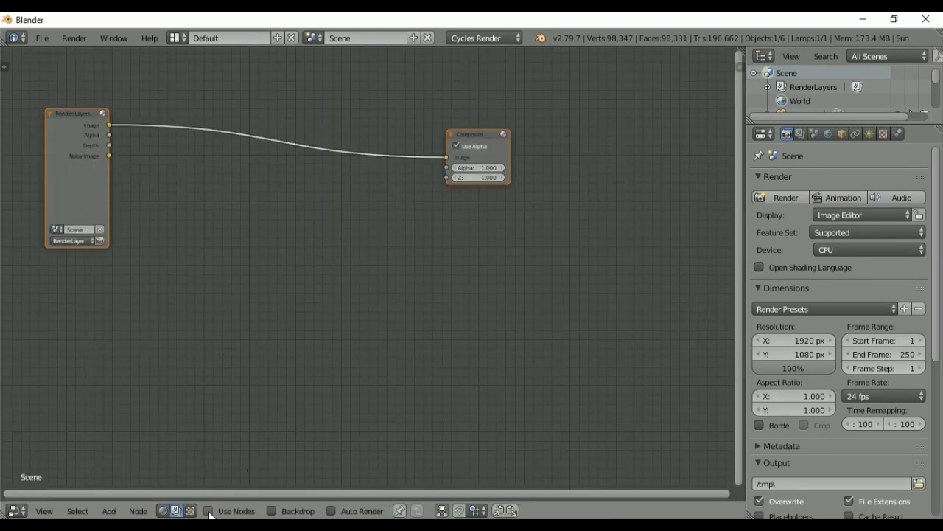
pyautogui.click(289, 504)
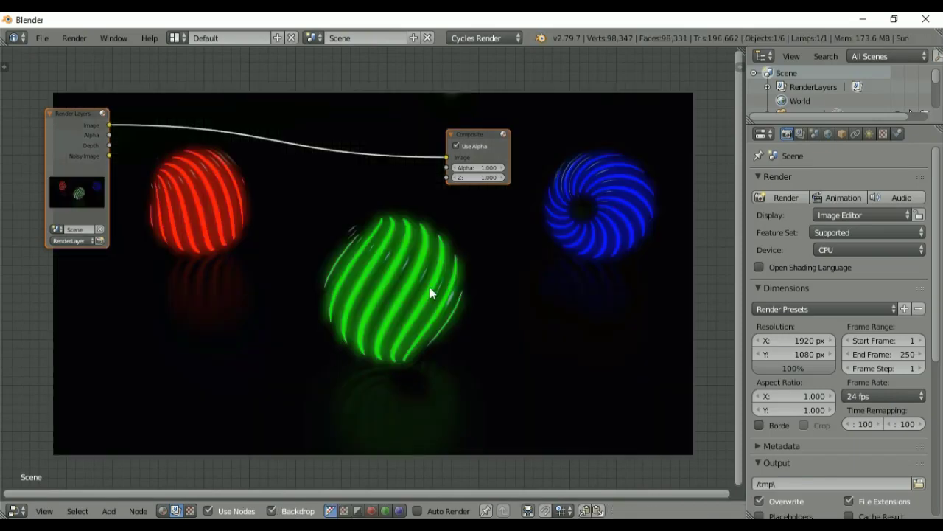
# Add a Viewer node below Composite and link the Render Layers Image into it
pyautogui.hotkey('shift', 'a')
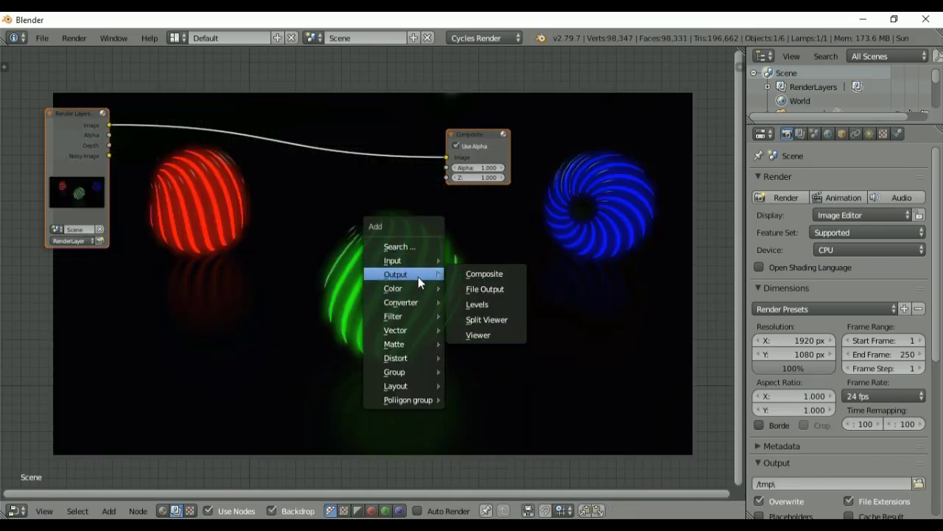
pyautogui.click(479, 335)
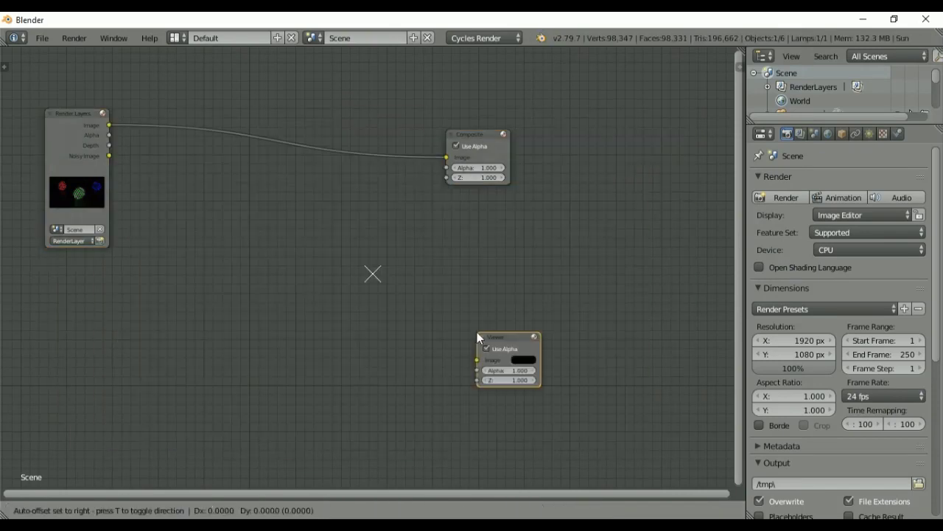
pyautogui.click(518, 331)
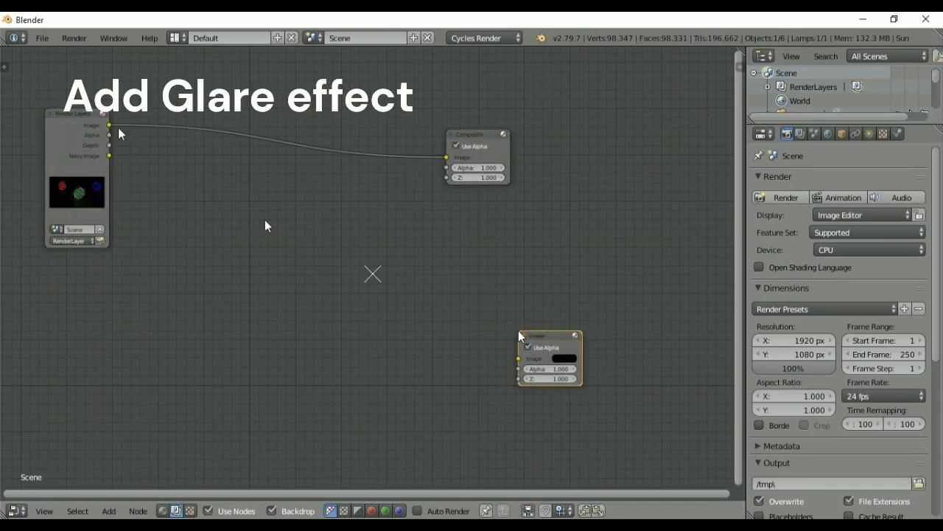
pyautogui.moveTo(110, 127)
pyautogui.mouseDown()
pyautogui.moveTo(514, 362)
pyautogui.moveTo(106, 123)
pyautogui.mouseUp()
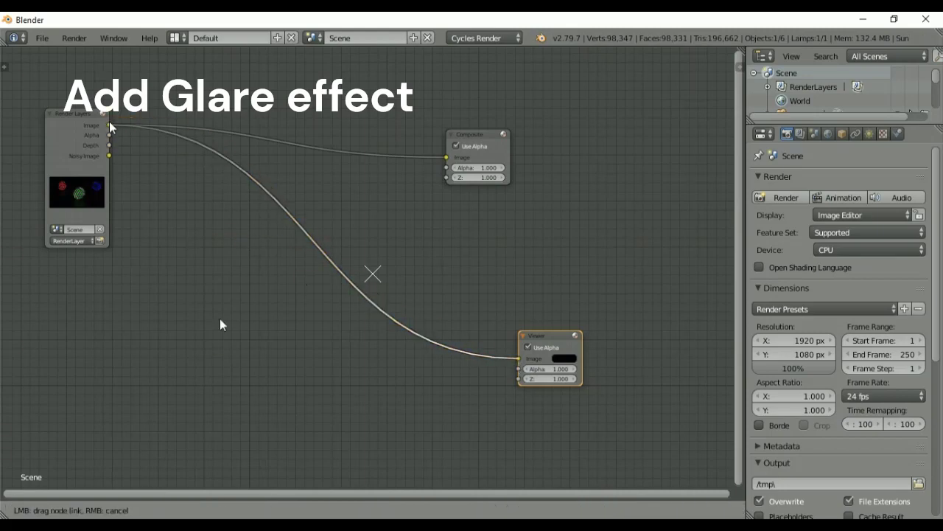
# Insert a Blur node on the link between Render Layers and Viewer
pyautogui.hotkey('shift', 'a')
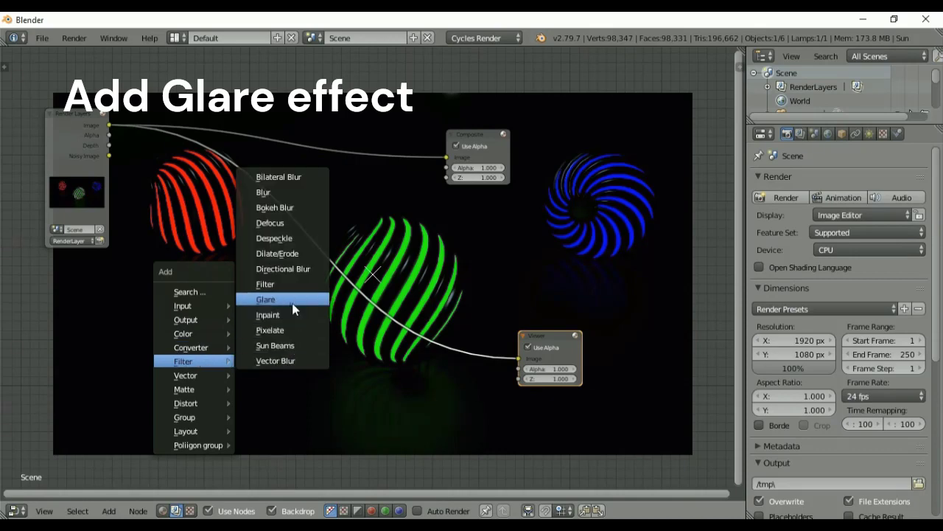
pyautogui.click(284, 196)
pyautogui.click(274, 195)
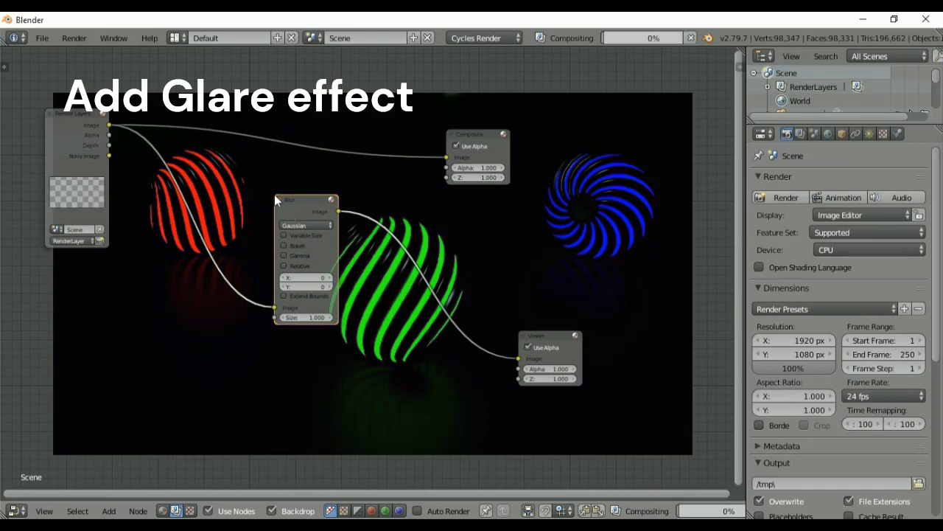
pyautogui.moveTo(299, 198); pyautogui.dragTo(258, 227)
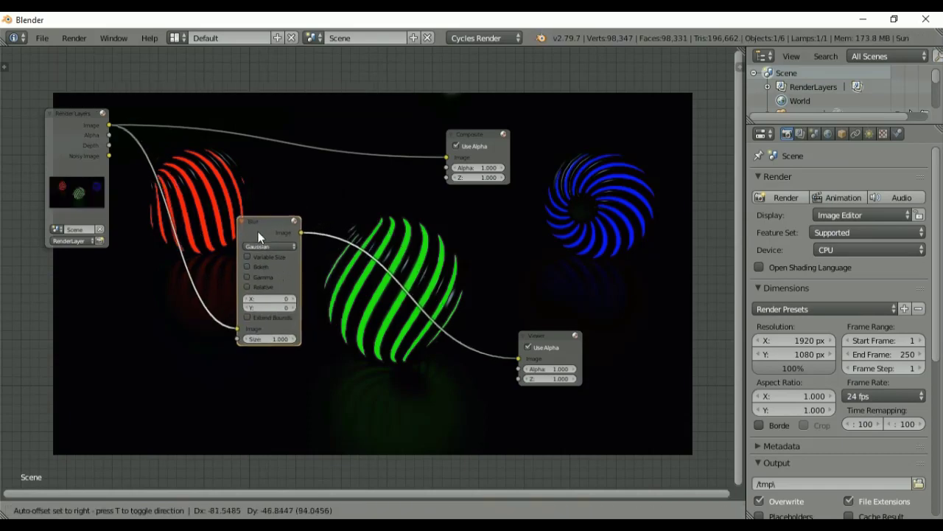
# Make the blur Relative with X aspect correction and X and Y sizes of 4%
pyautogui.click(248, 293)
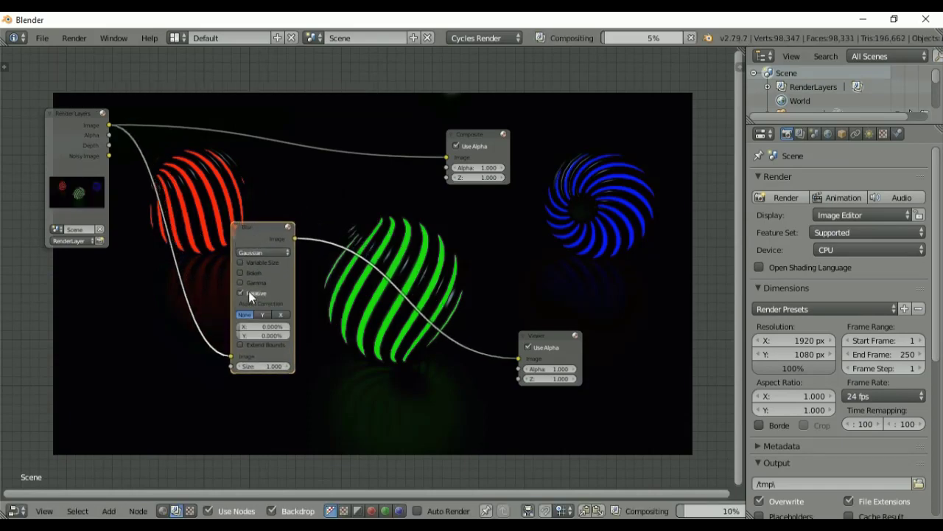
pyautogui.click(283, 315)
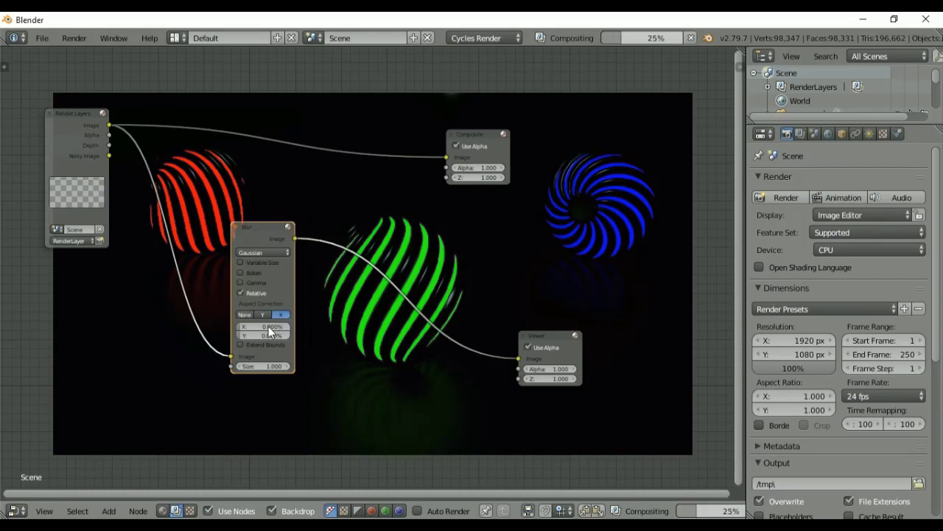
pyautogui.click(266, 326)
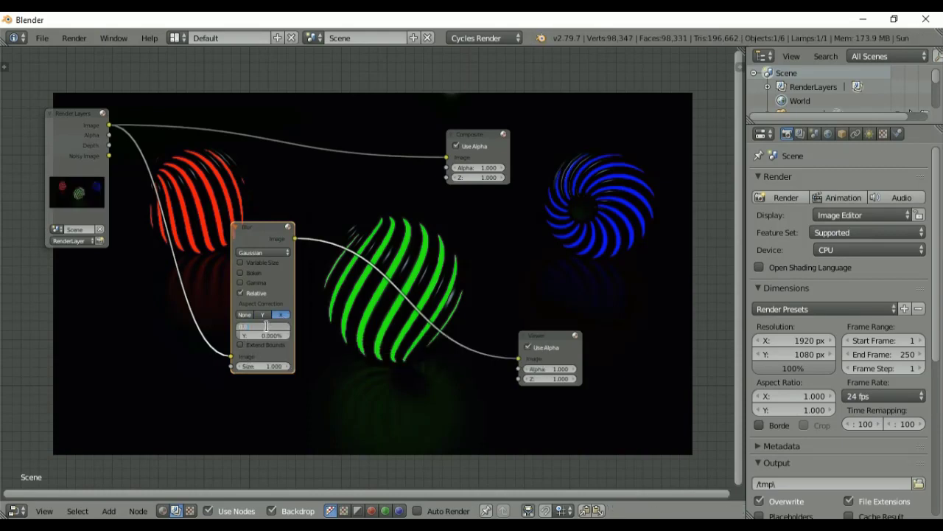
pyautogui.write('4')
pyautogui.press('Tab')
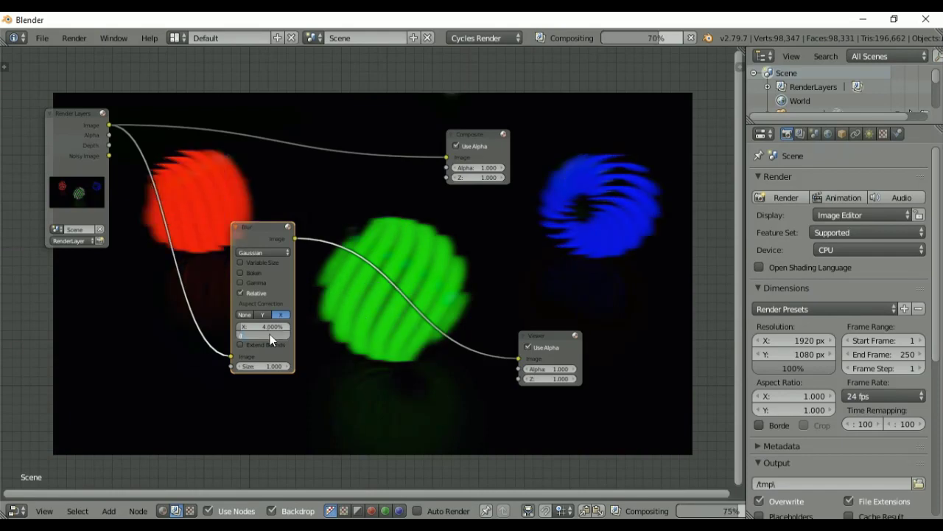
pyautogui.write('Y: 4')
pyautogui.press('Return')
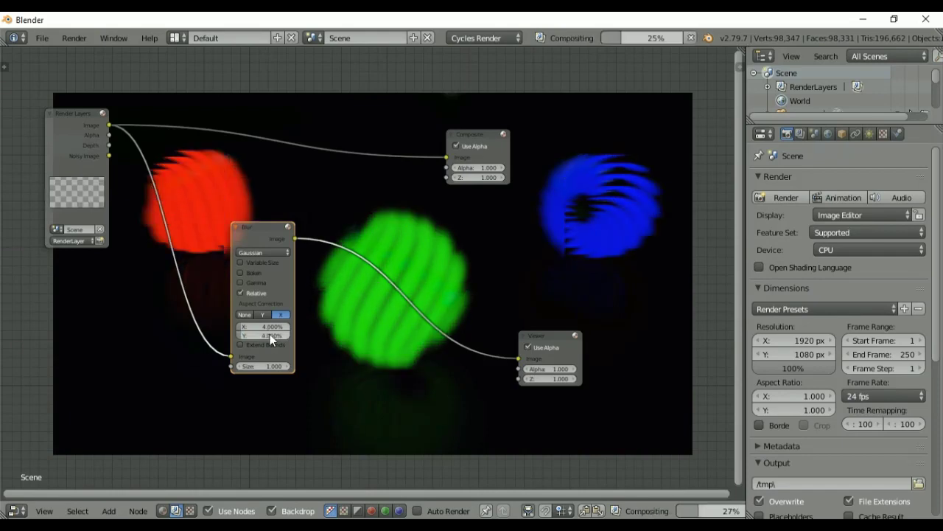
pyautogui.hotkey('shift', 'a')
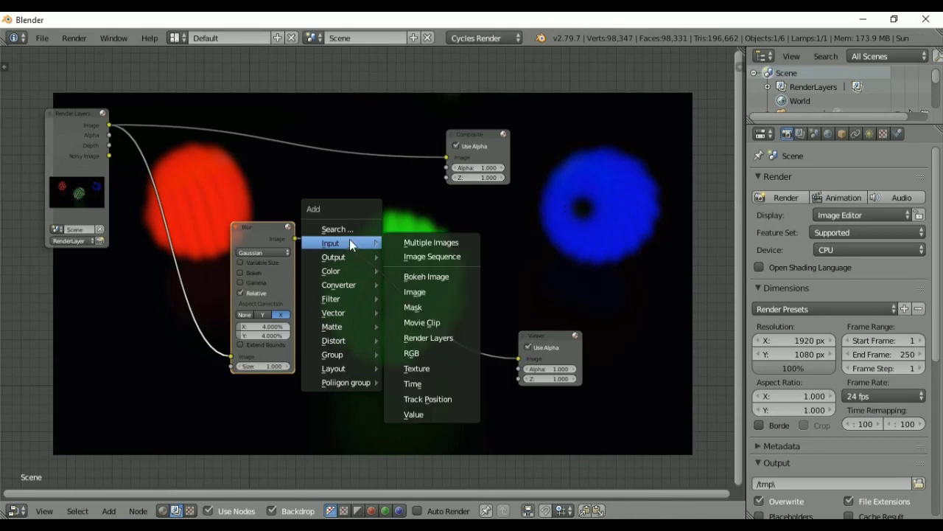
pyautogui.moveTo(341, 270)
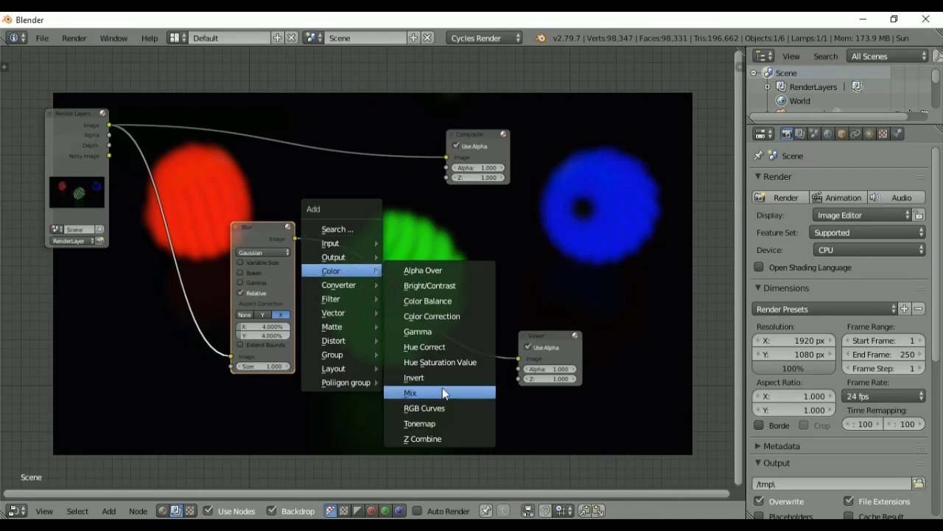
# Insert a Mix node between Blur and Viewer, feeding the original render into its second input
pyautogui.click(442, 391)
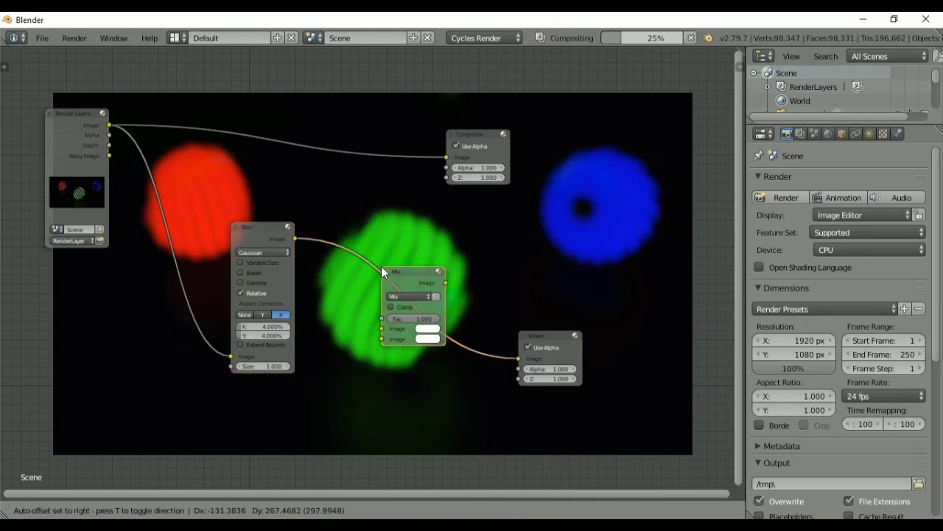
pyautogui.click(385, 270)
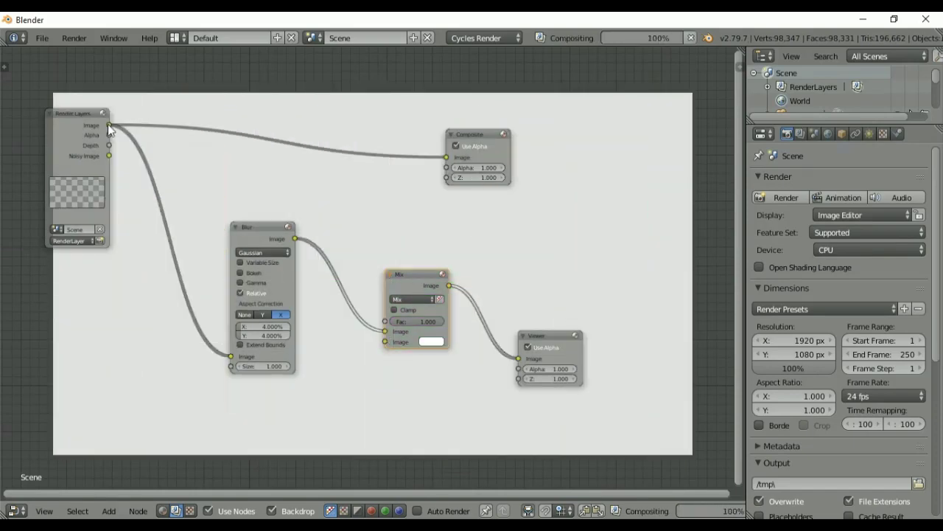
pyautogui.moveTo(109, 125); pyautogui.dragTo(385, 332)
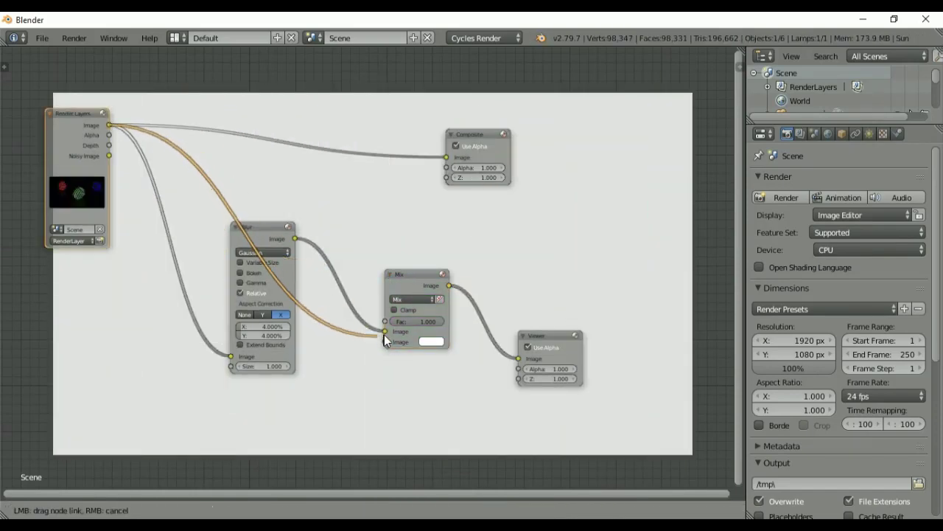
# Set the Mix blend to Add with factor 0.150 and connect its output to Composite
pyautogui.click(421, 300)
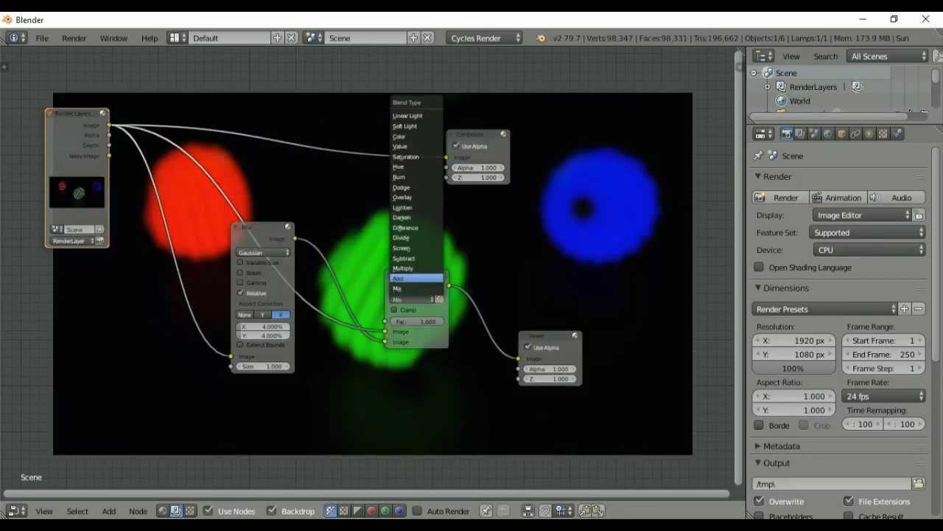
pyautogui.click(407, 280)
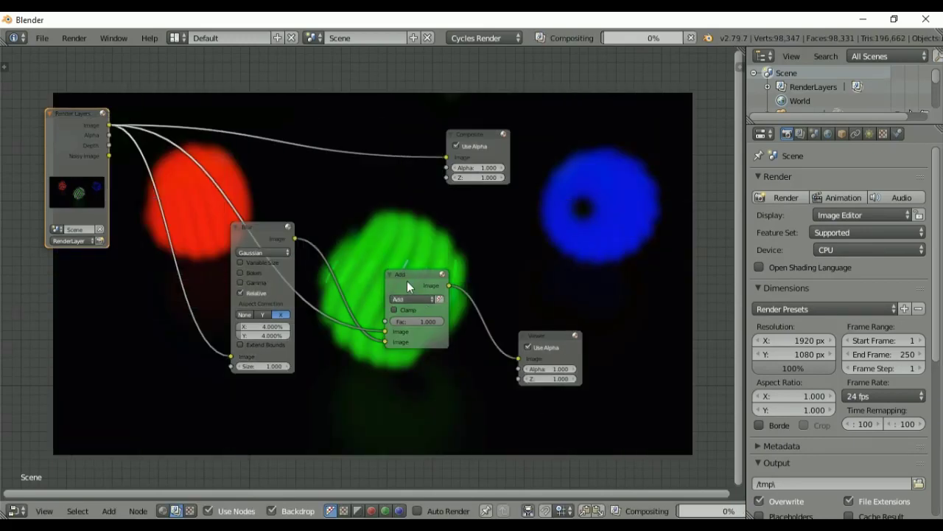
pyautogui.click(414, 319)
pyautogui.press('BackSpace')
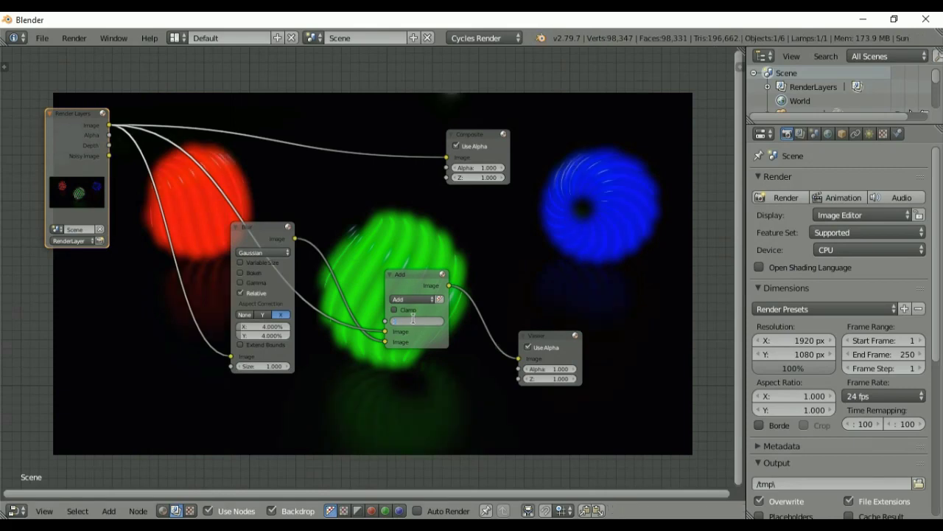
pyautogui.write('15')
pyautogui.press('Return')
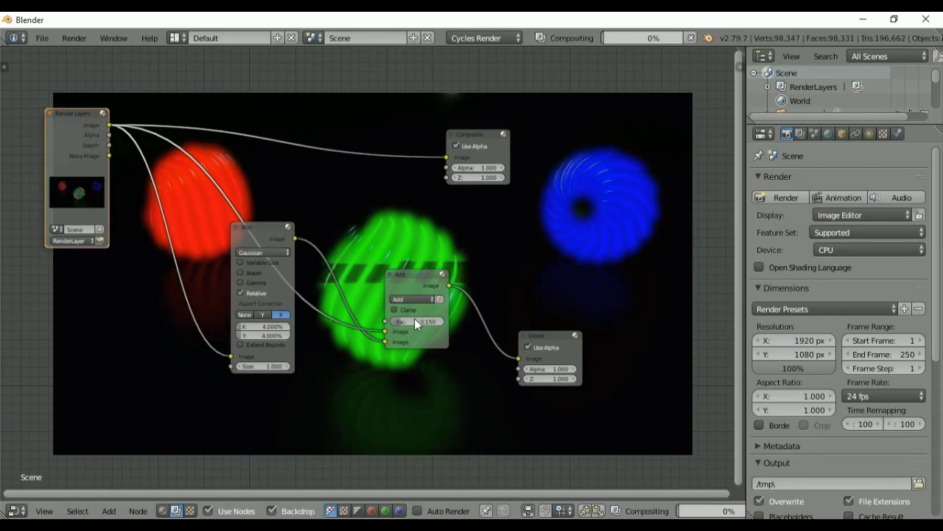
pyautogui.moveTo(449, 285); pyautogui.dragTo(447, 158)
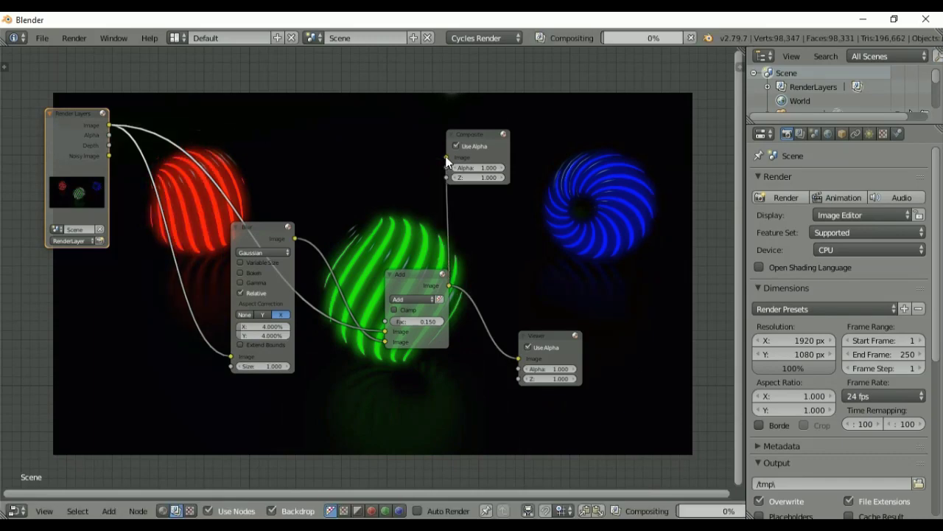
# Show the Viewer Node glow composite in the UV/Image Editor and open Save As Image as untitled.png
pyautogui.click(15, 511)
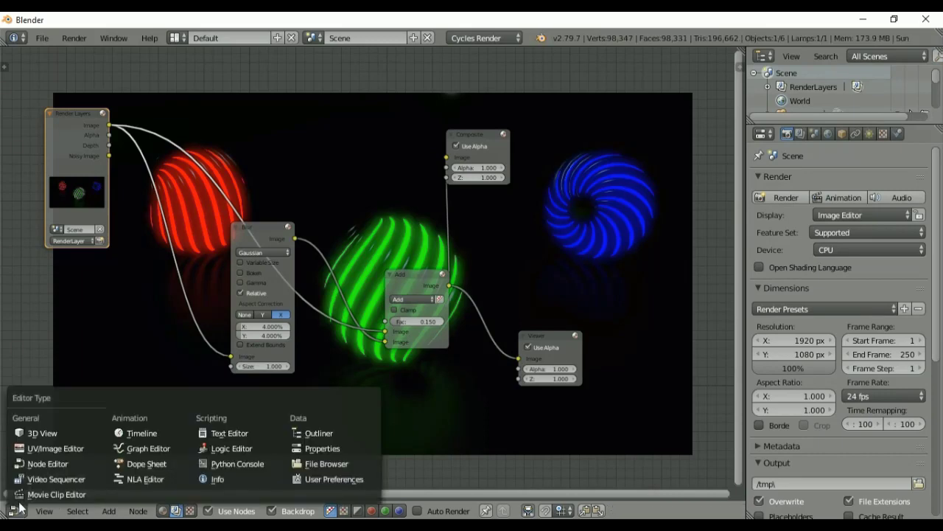
pyautogui.click(45, 445)
pyautogui.click(107, 510)
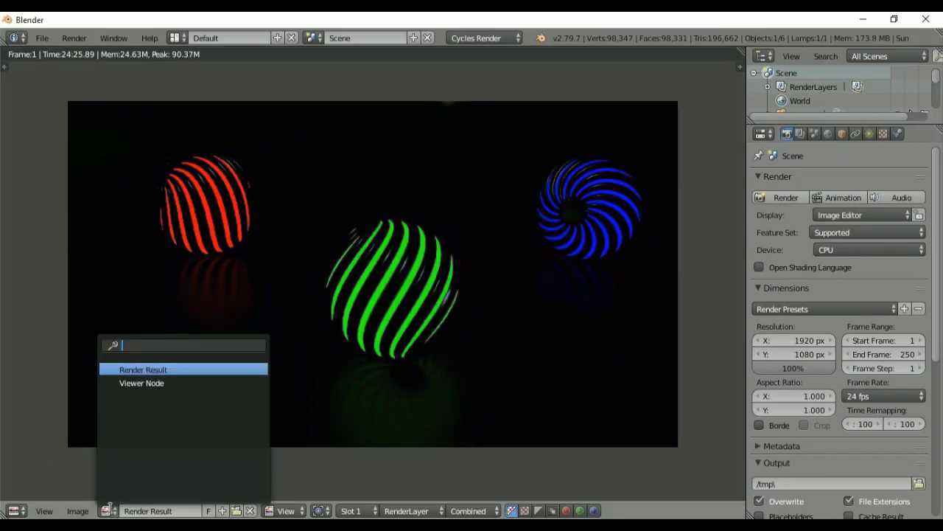
pyautogui.click(147, 382)
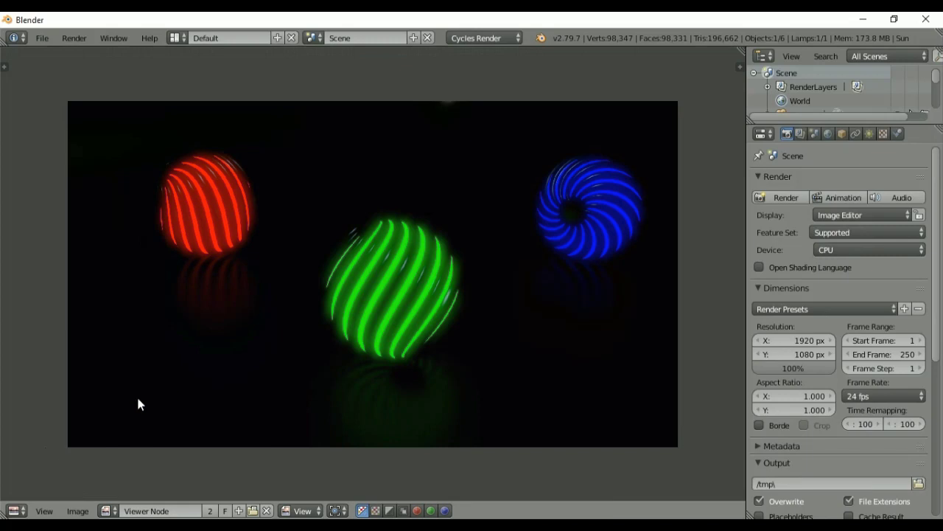
pyautogui.click(81, 512)
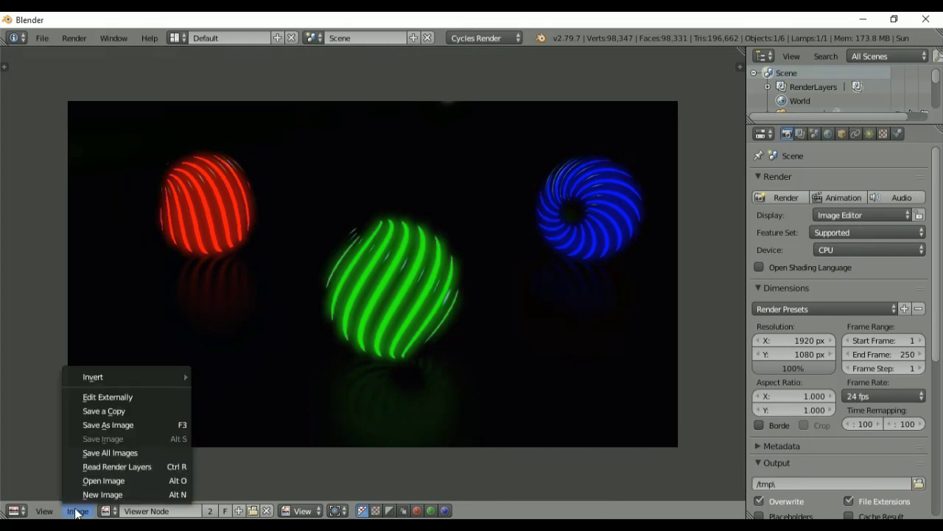
pyautogui.click(118, 424)
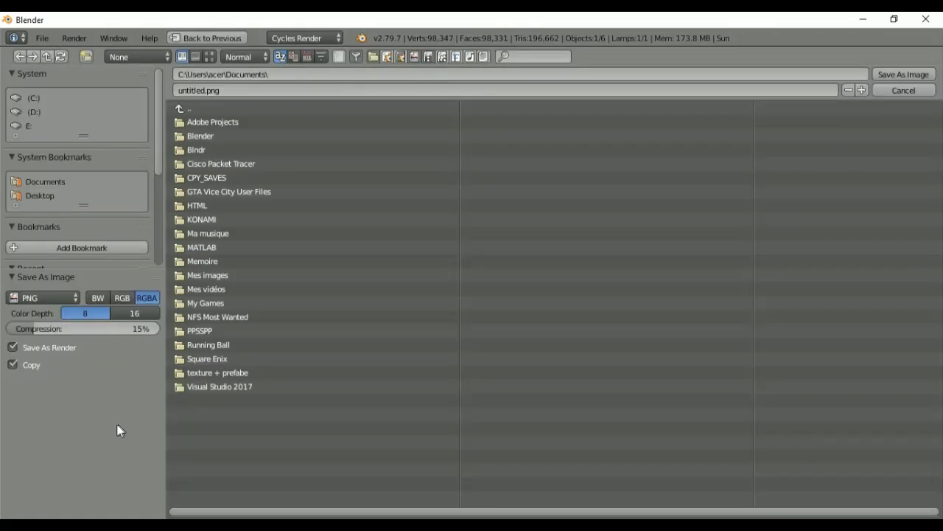